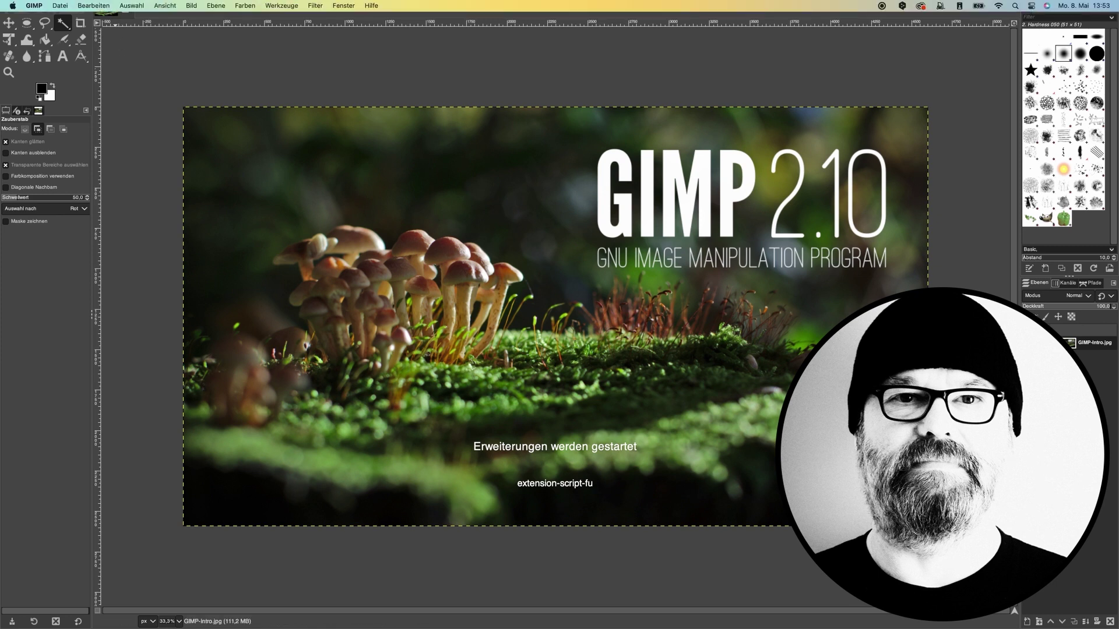
# Step: Close all open images and open GIMP's Preferences (Einstellungen) at the System Resources page
pyautogui.click(58, 6)
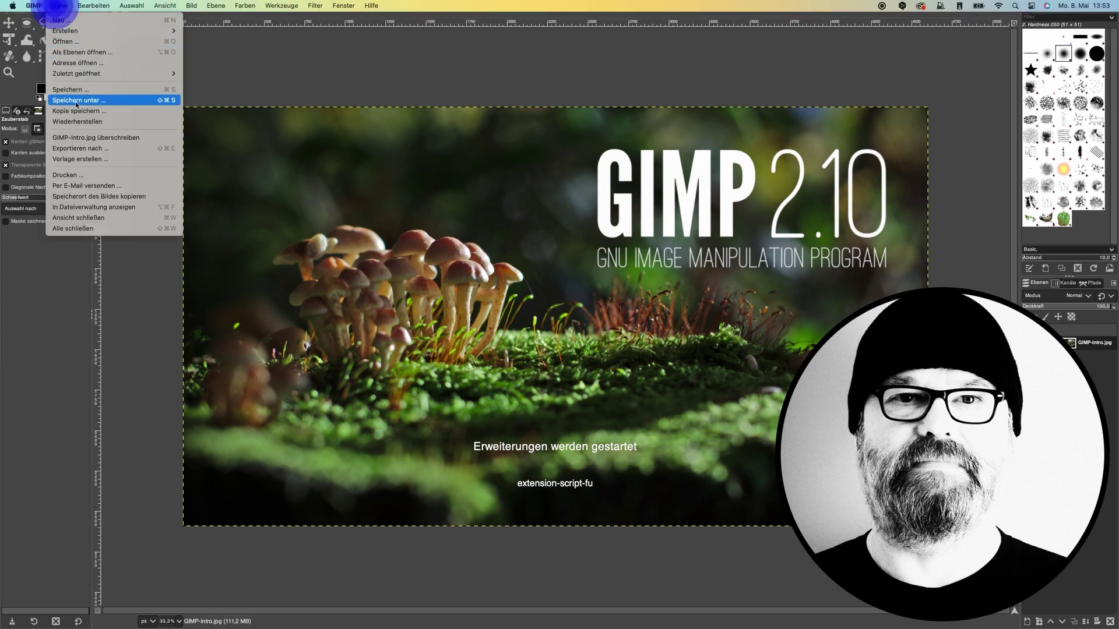
pyautogui.click(92, 228)
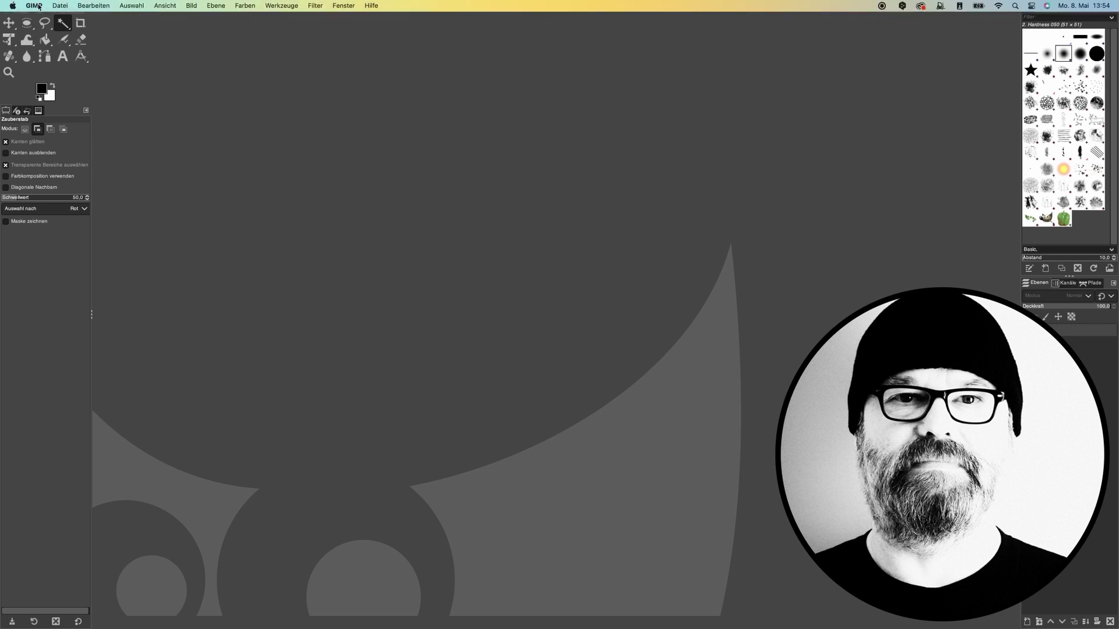
pyautogui.click(34, 6)
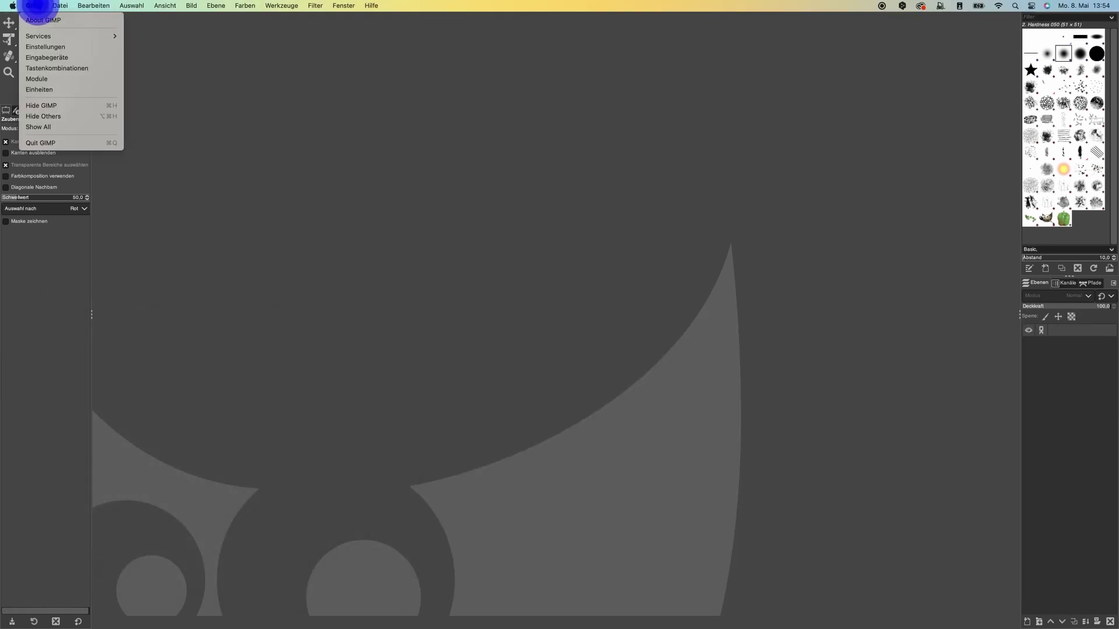
pyautogui.click(45, 46)
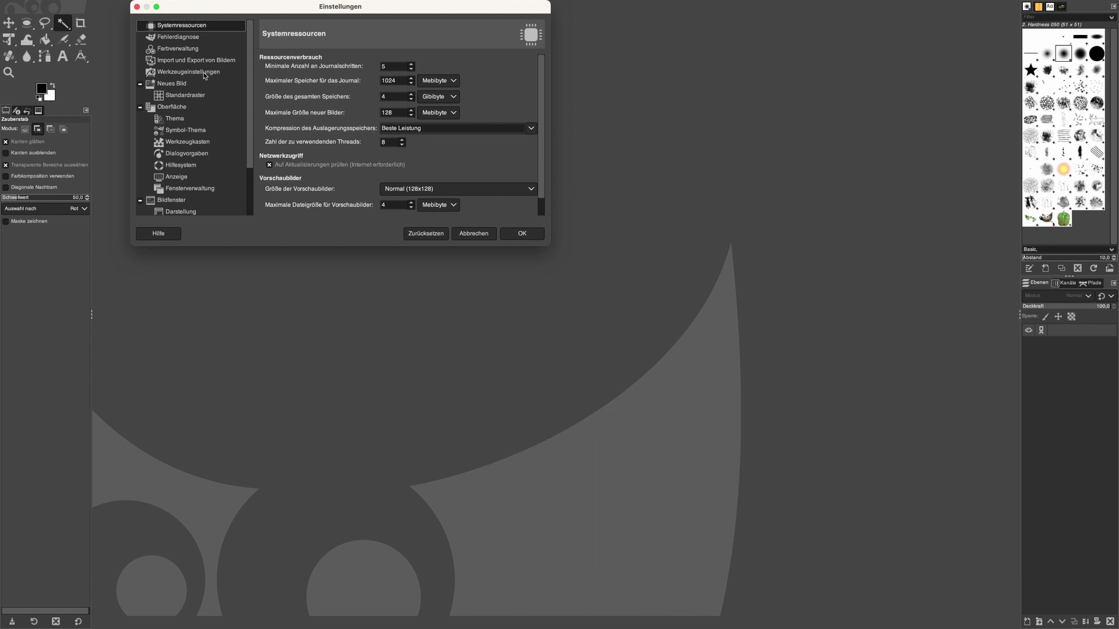
# Step: Preview the Gray, Light and System interface themes, settle on Dark, and confirm with OK
pyautogui.click(189, 107)
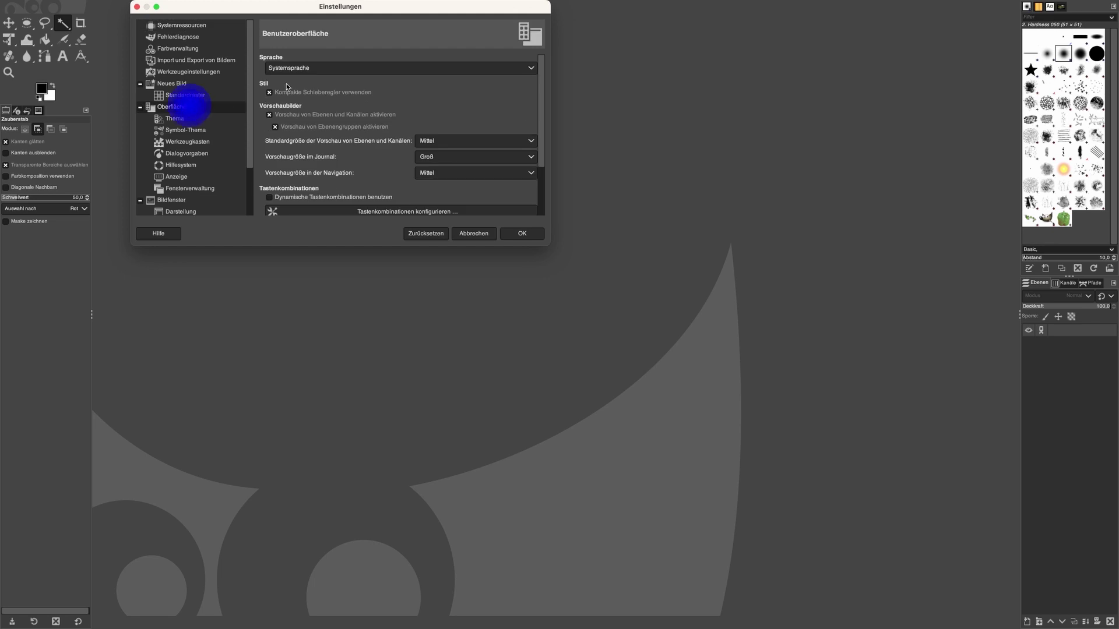
pyautogui.click(195, 119)
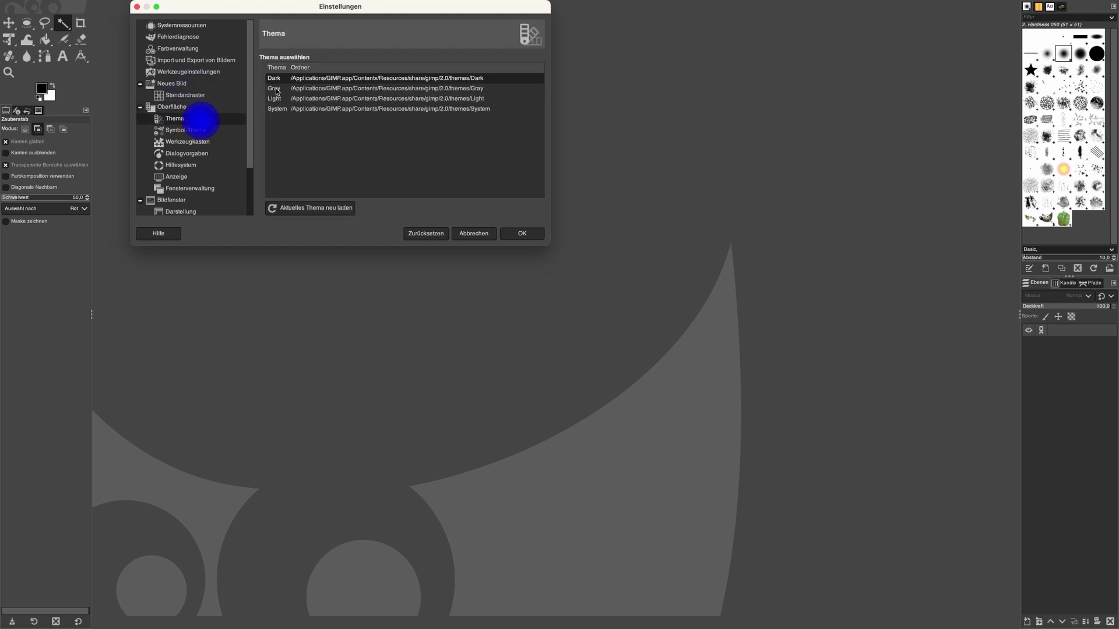
pyautogui.click(274, 88)
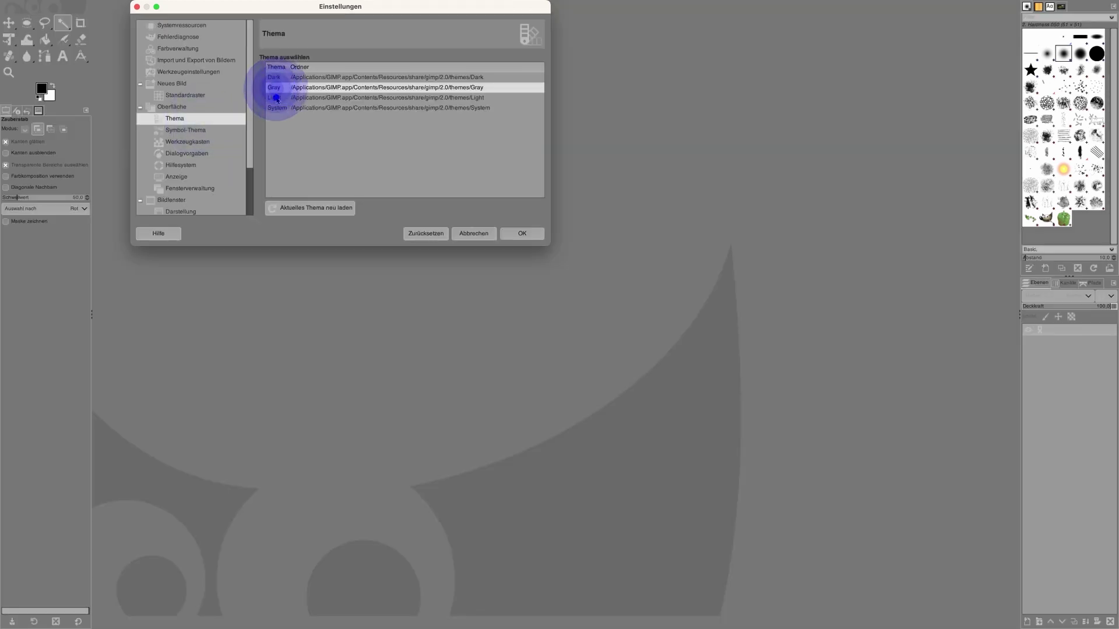
pyautogui.click(276, 97)
pyautogui.click(277, 110)
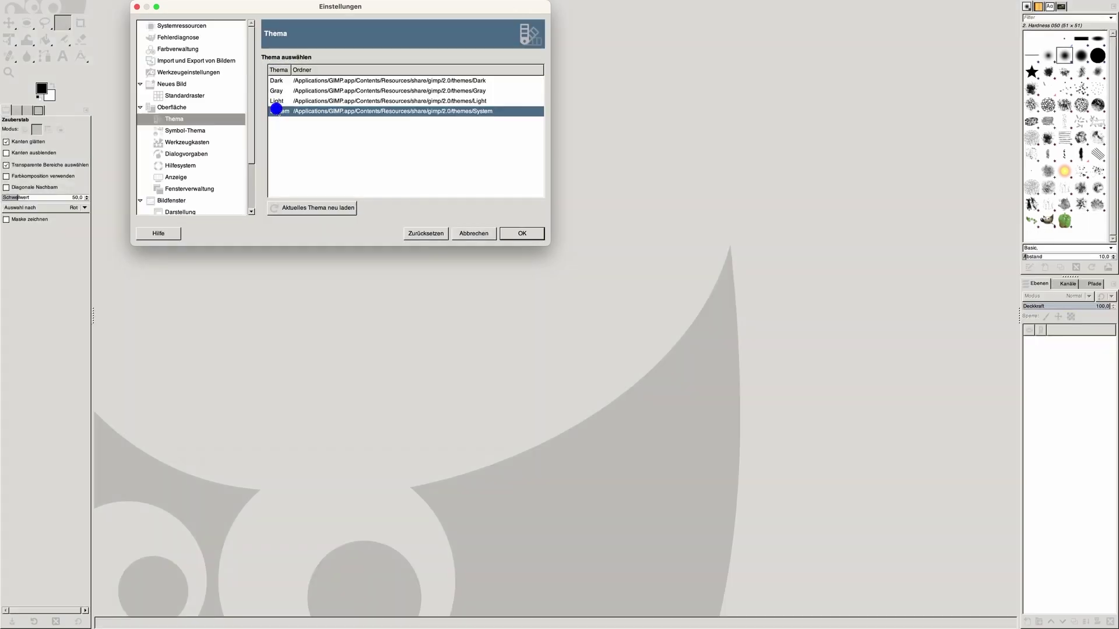
pyautogui.click(275, 81)
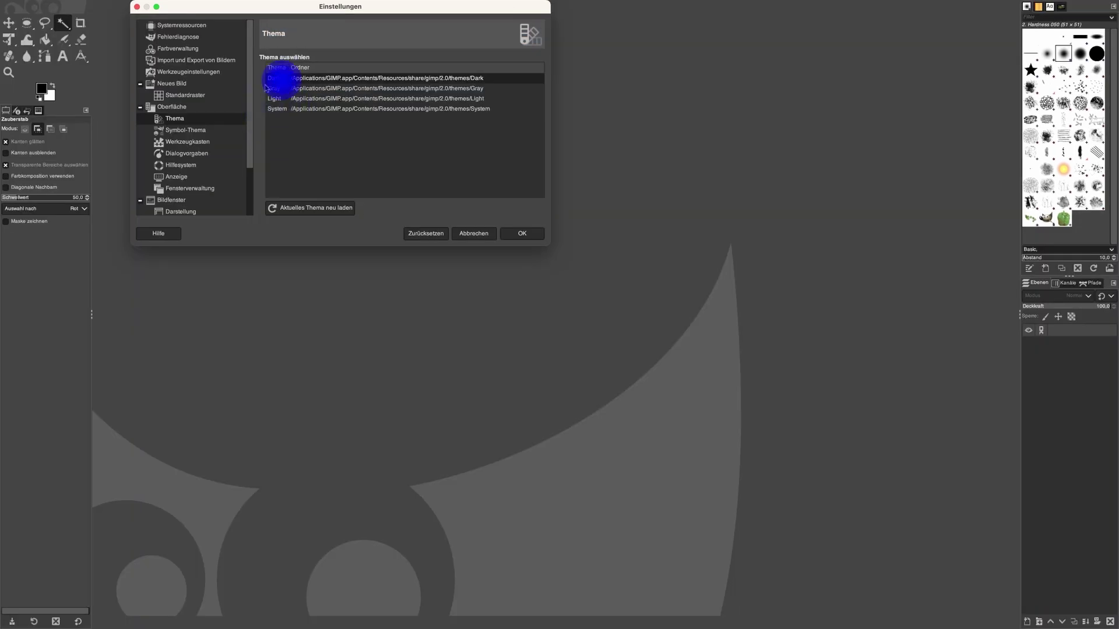
pyautogui.click(198, 130)
pyautogui.click(195, 142)
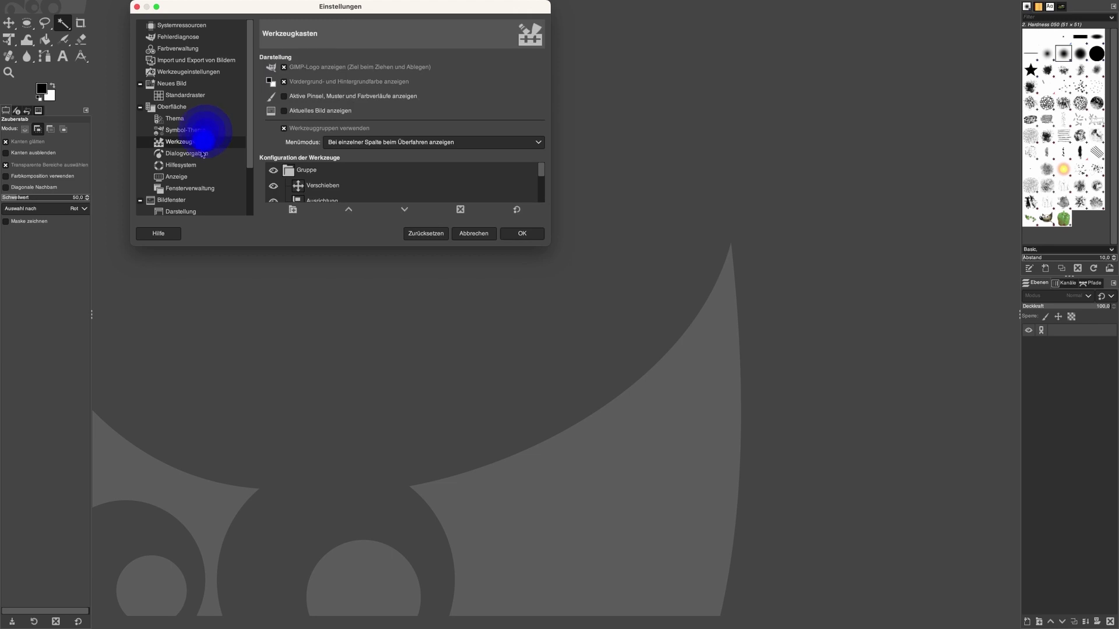
pyautogui.click(515, 233)
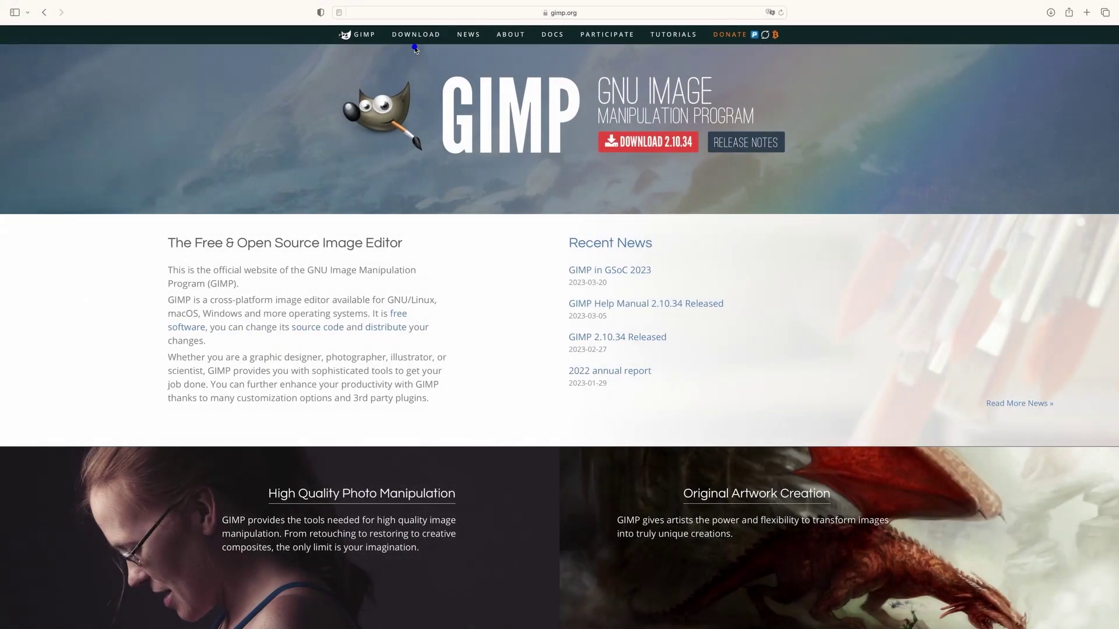
# Step: On gimp.org's Downloads page, compare the GNU/Linux, macOS and Microsoft Windows options, ending on Windows
pyautogui.click(414, 47)
pyautogui.click(414, 35)
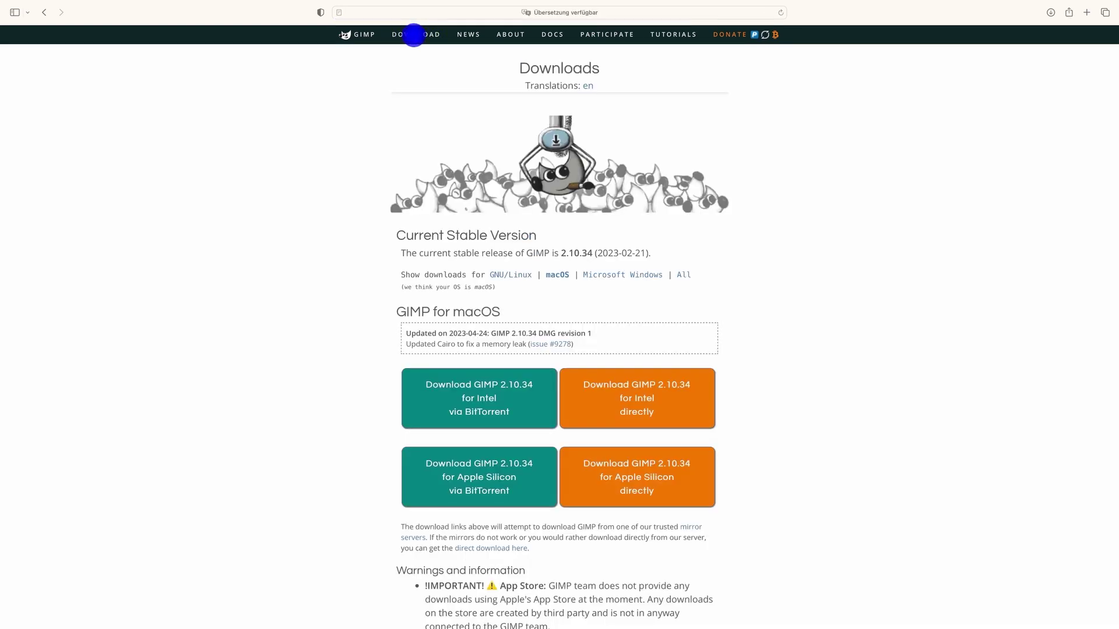
pyautogui.click(518, 276)
pyautogui.click(555, 275)
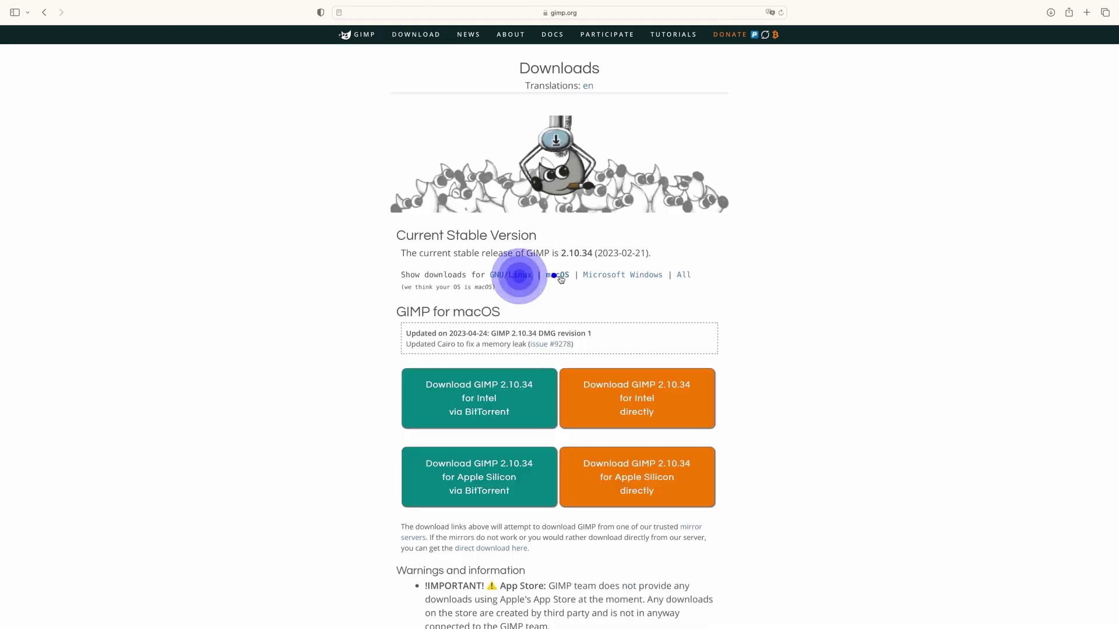
pyautogui.click(594, 276)
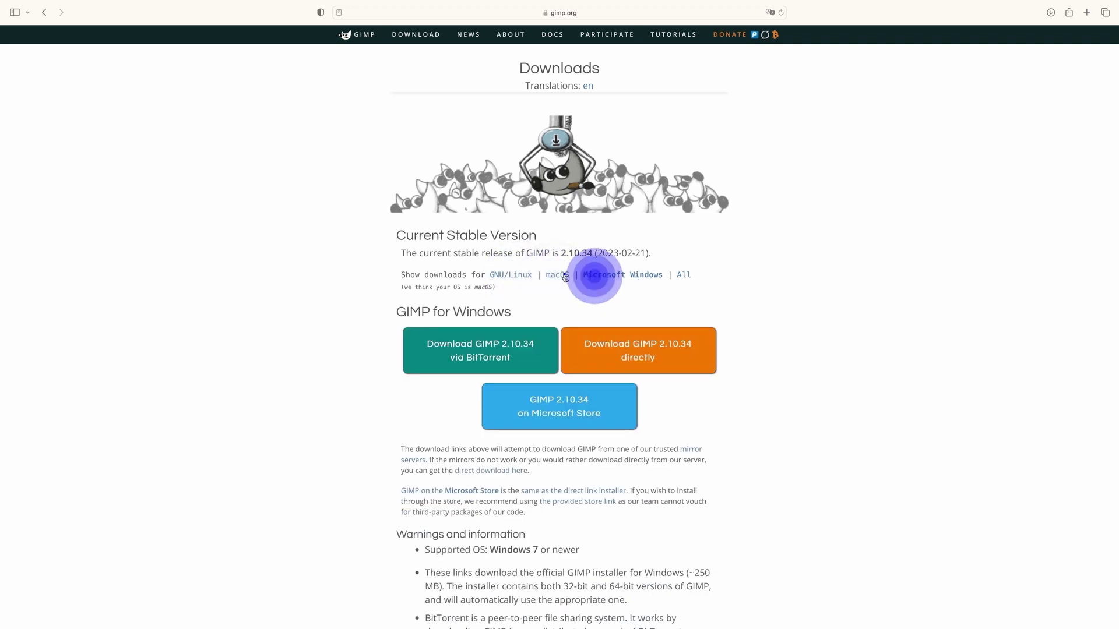
pyautogui.click(564, 277)
pyautogui.click(520, 276)
pyautogui.click(588, 275)
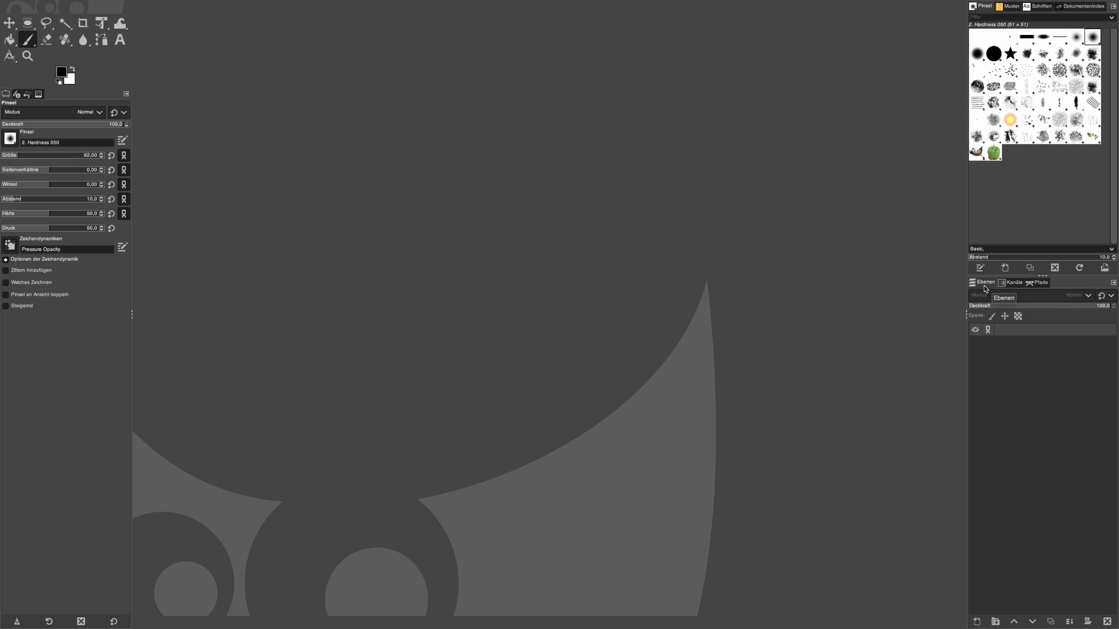
# Step: Browse the Channels, Paths and Layers tabs, cancel the background colour dialog, and show the tool options tab menu
pyautogui.click(1014, 282)
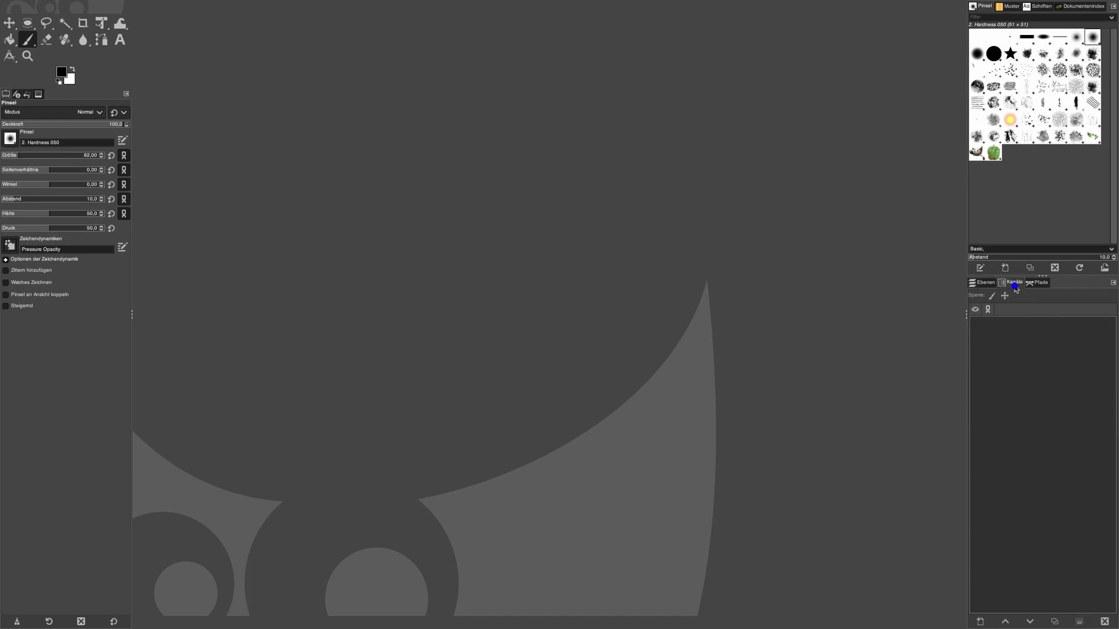
pyautogui.click(1041, 284)
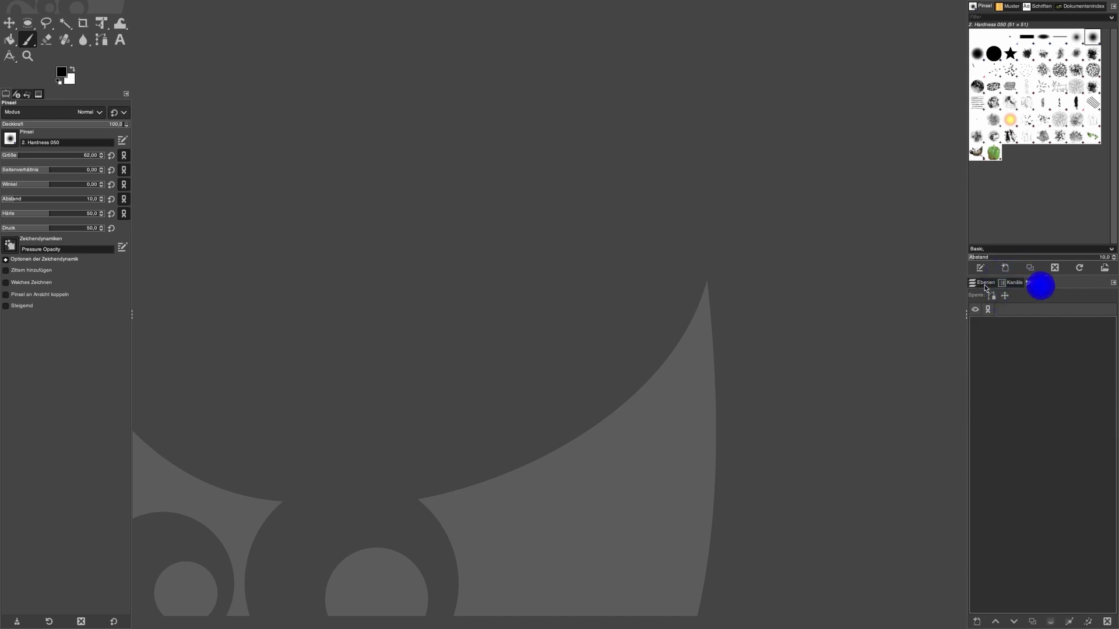
pyautogui.click(984, 284)
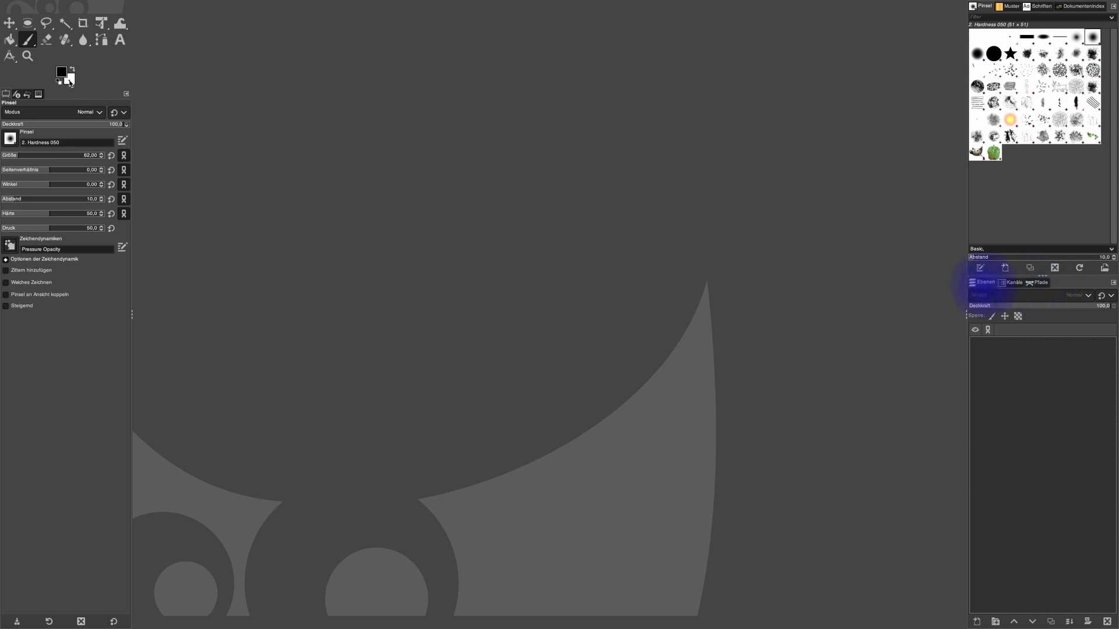
pyautogui.click(70, 79)
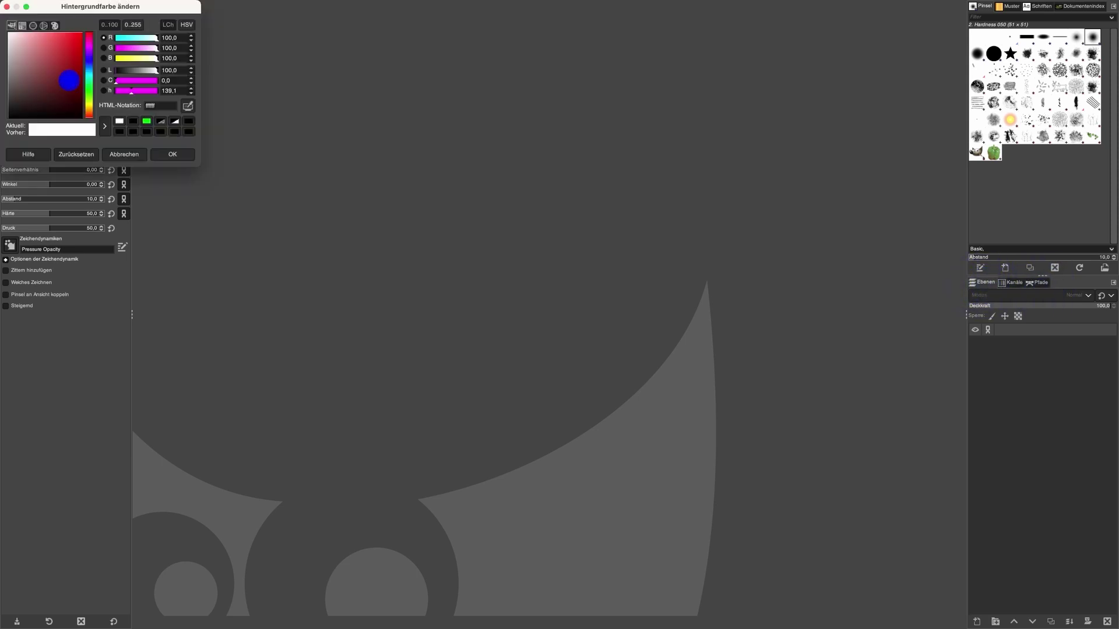
pyautogui.click(132, 154)
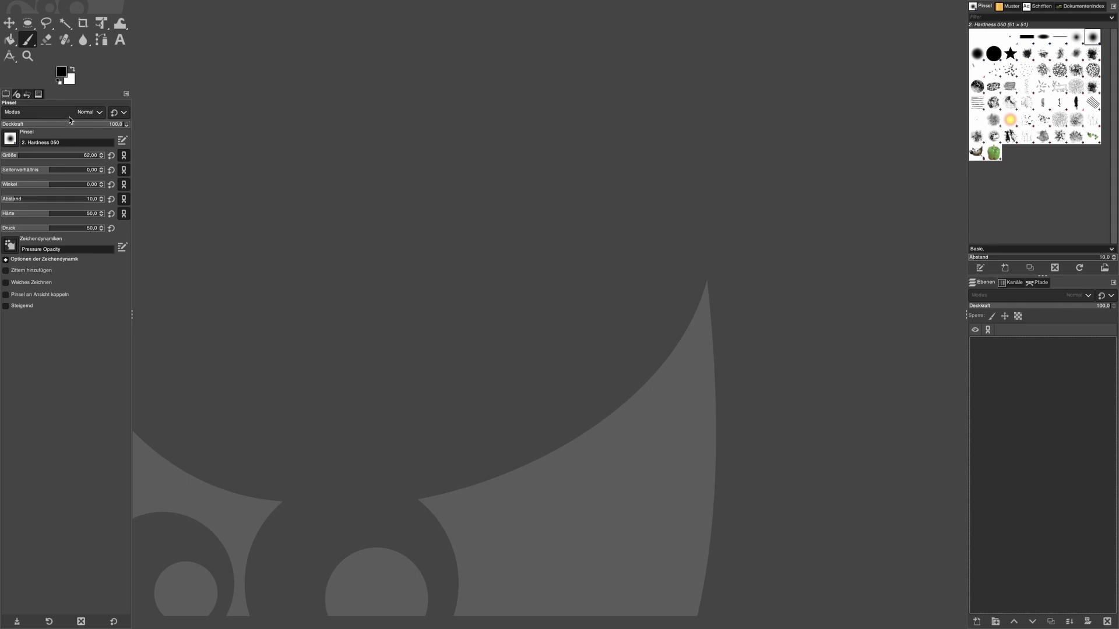
pyautogui.click(126, 95)
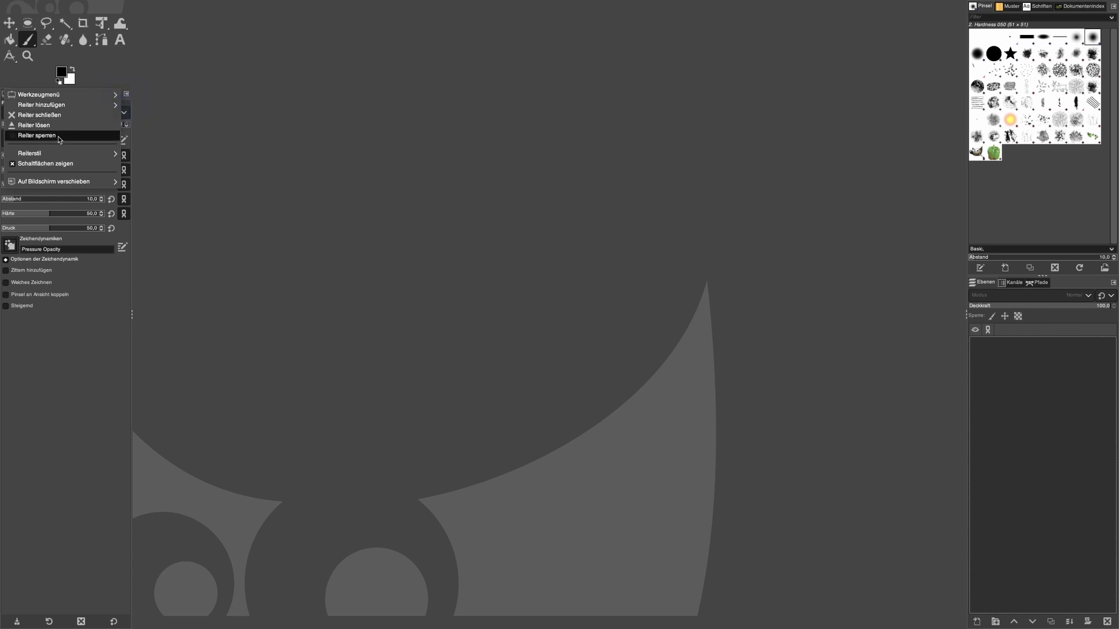
pyautogui.moveTo(61, 94)
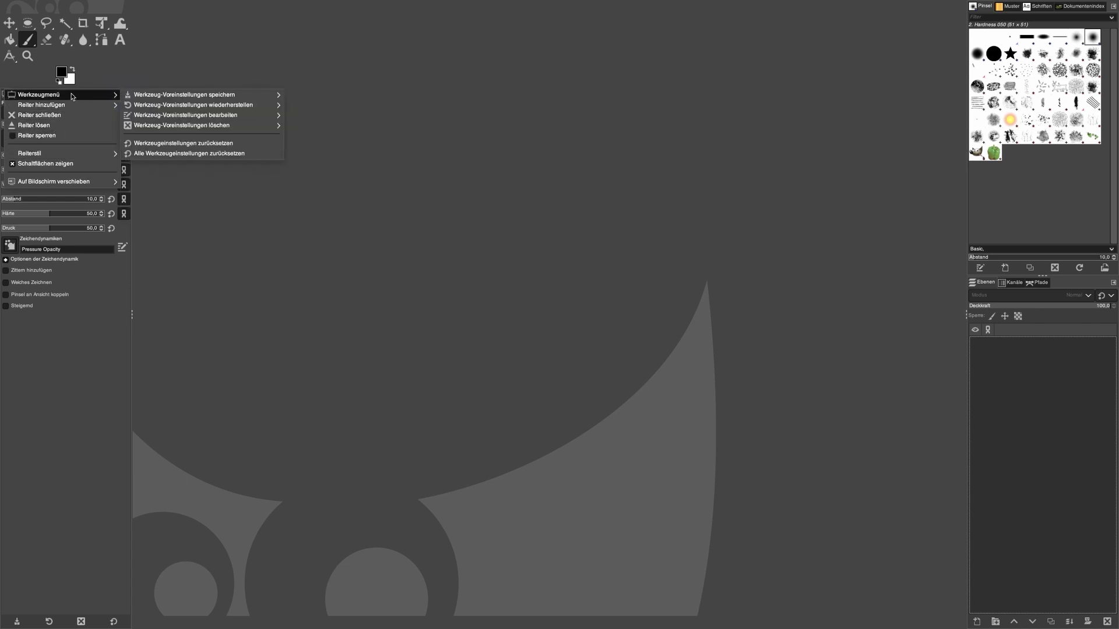
# Step: Dock the Tool Preset Editor for the Pinsel preset, then bring Tool Options back into view
pyautogui.click(364, 98)
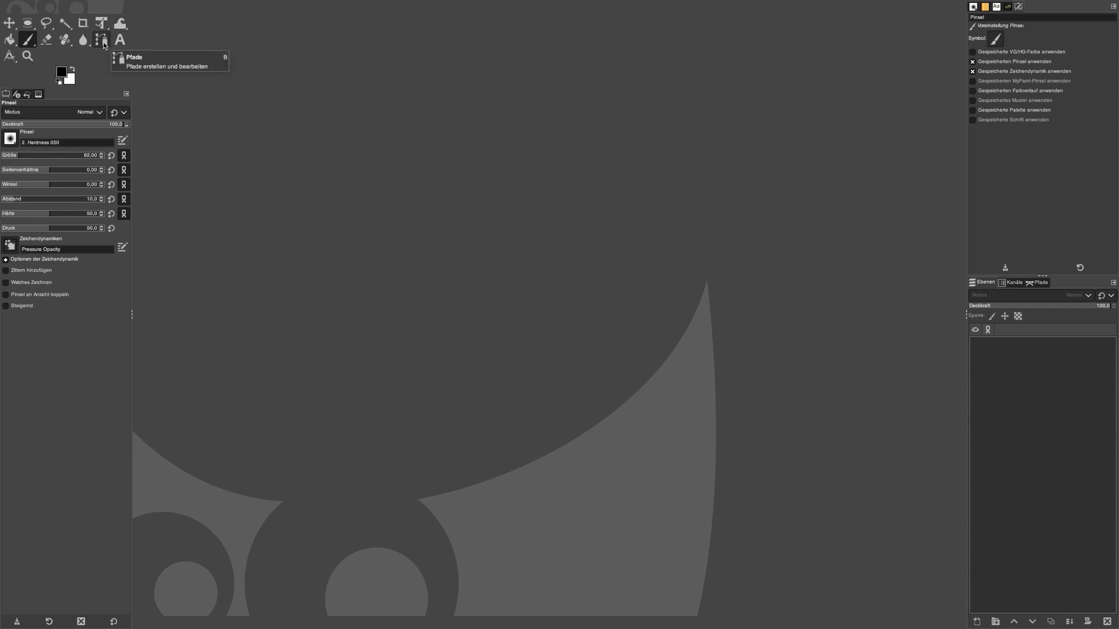
pyautogui.click(28, 40)
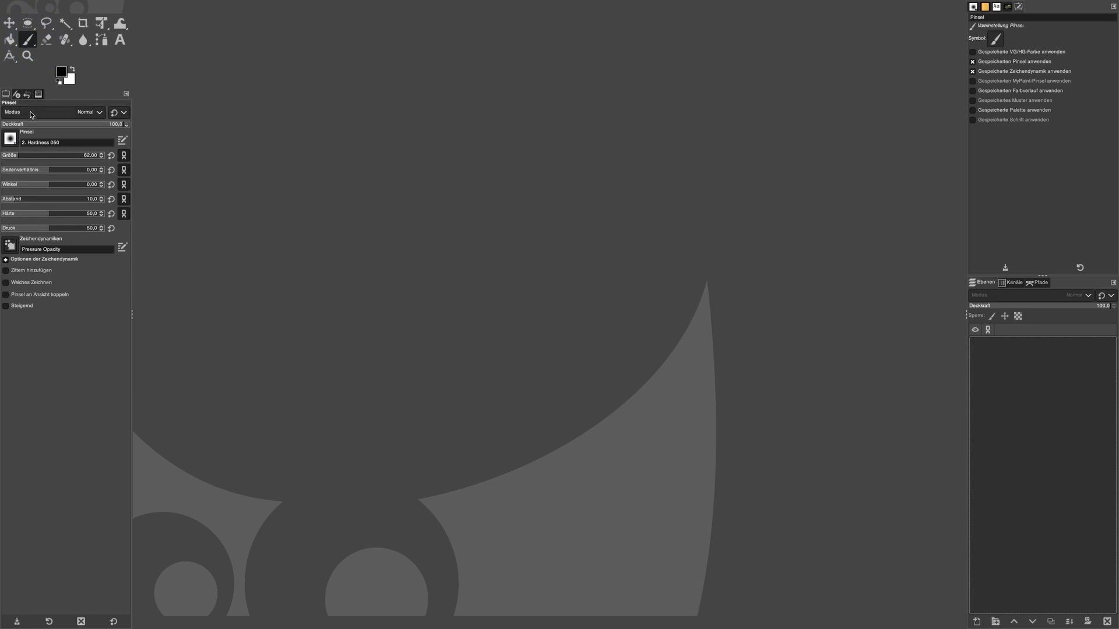
pyautogui.click(5, 95)
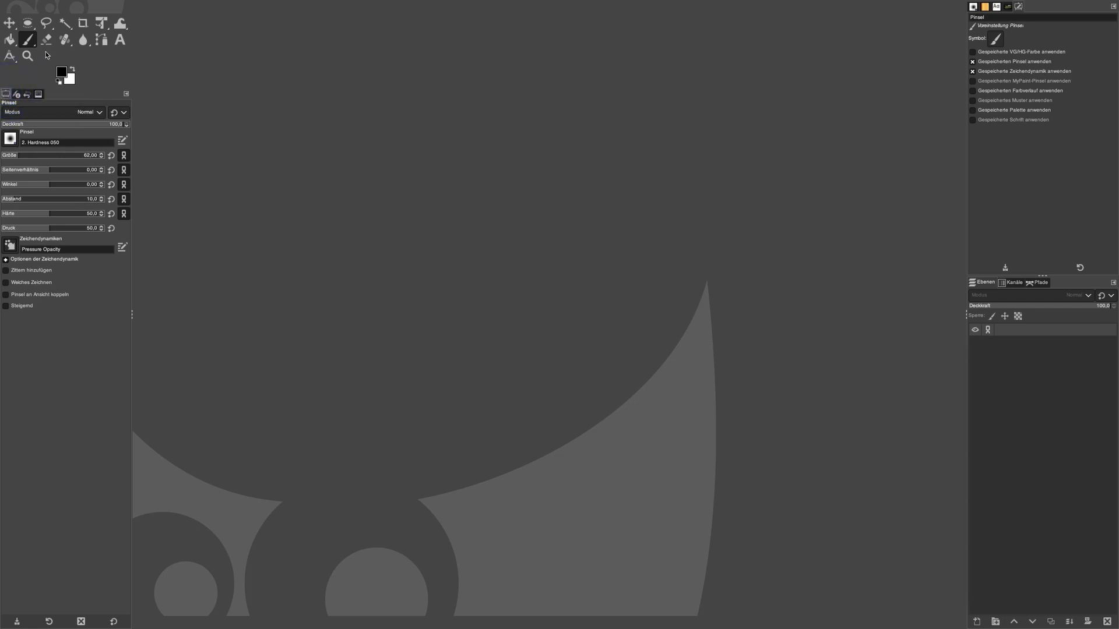
pyautogui.click(46, 40)
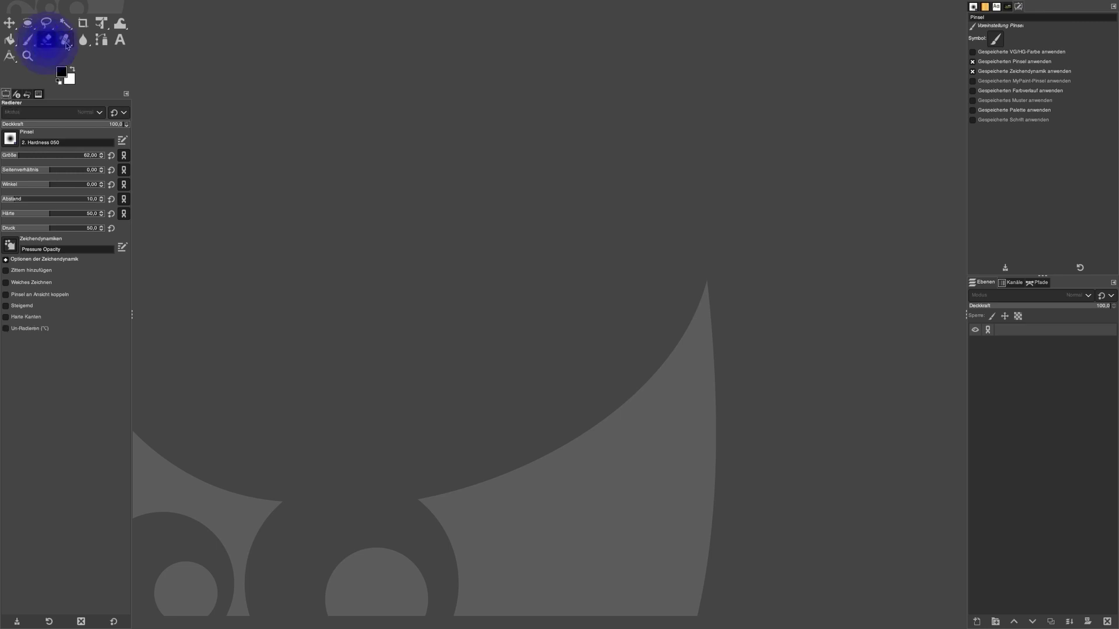
pyautogui.click(66, 40)
pyautogui.click(82, 40)
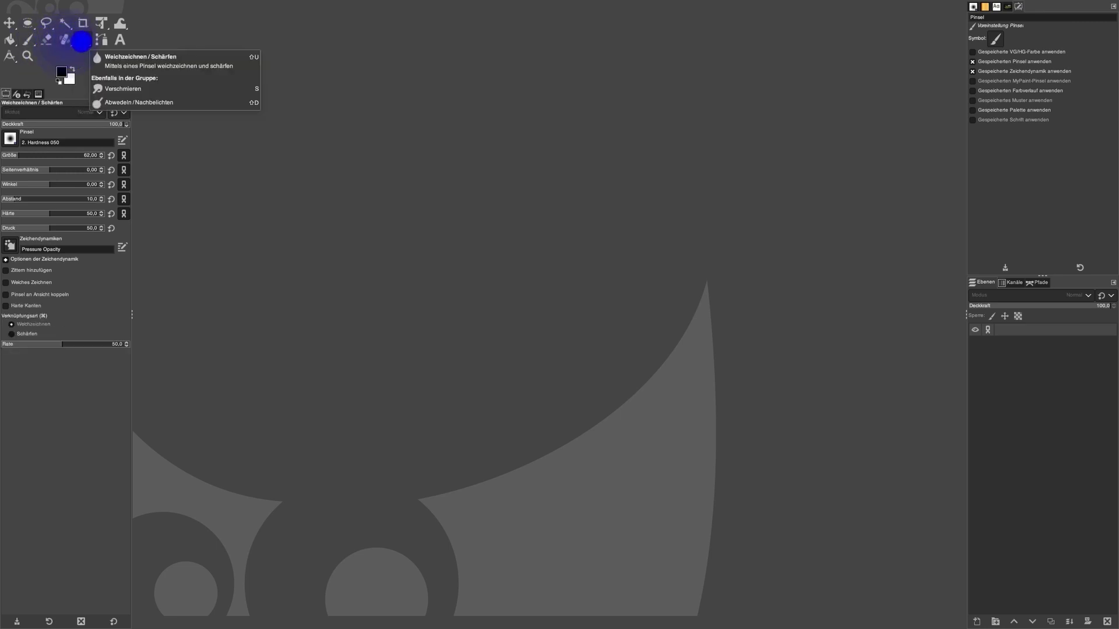
pyautogui.click(104, 41)
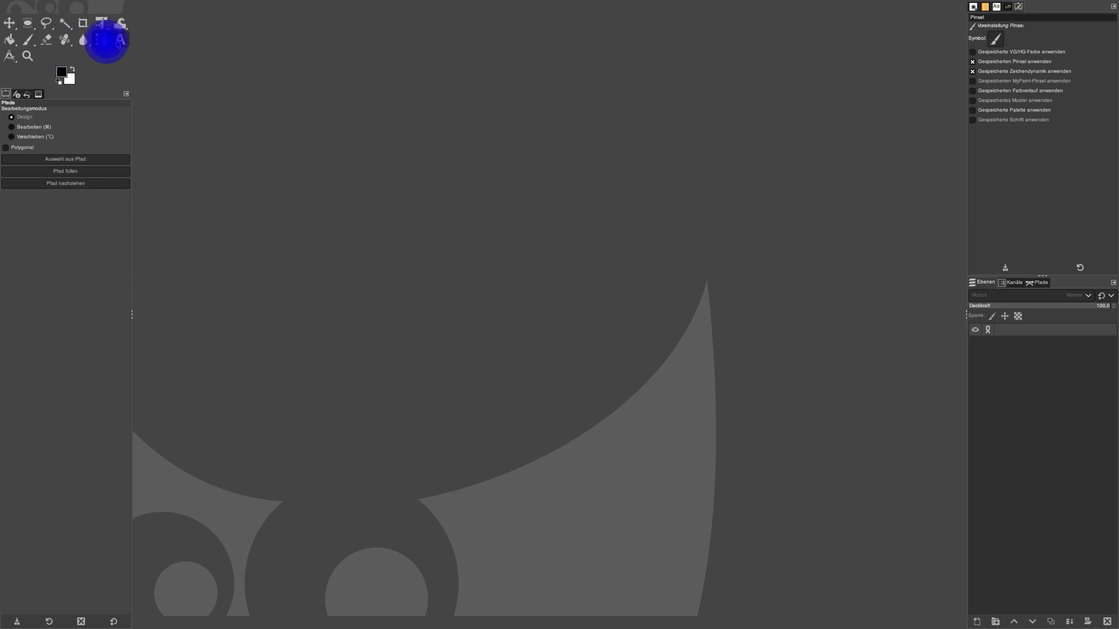
pyautogui.click(119, 40)
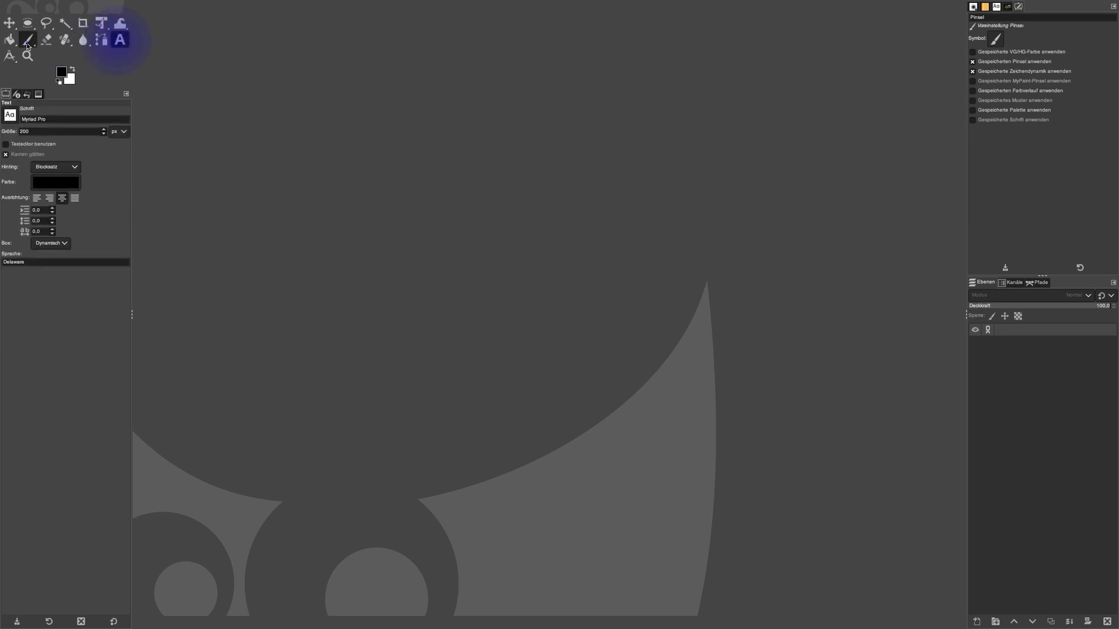
pyautogui.click(28, 40)
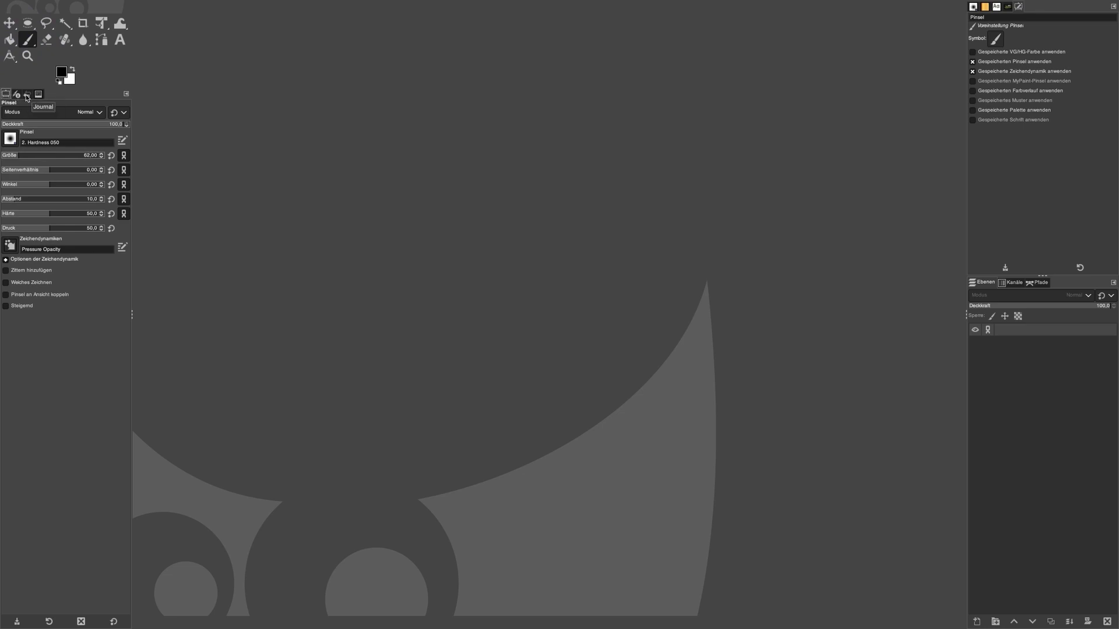
pyautogui.click(126, 94)
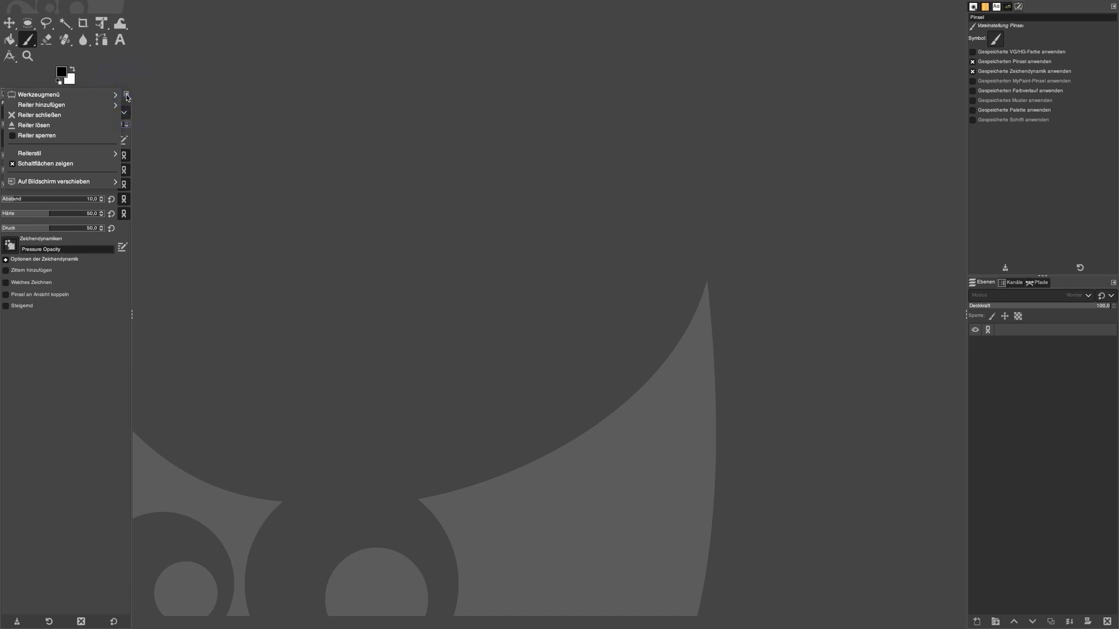
pyautogui.click(126, 94)
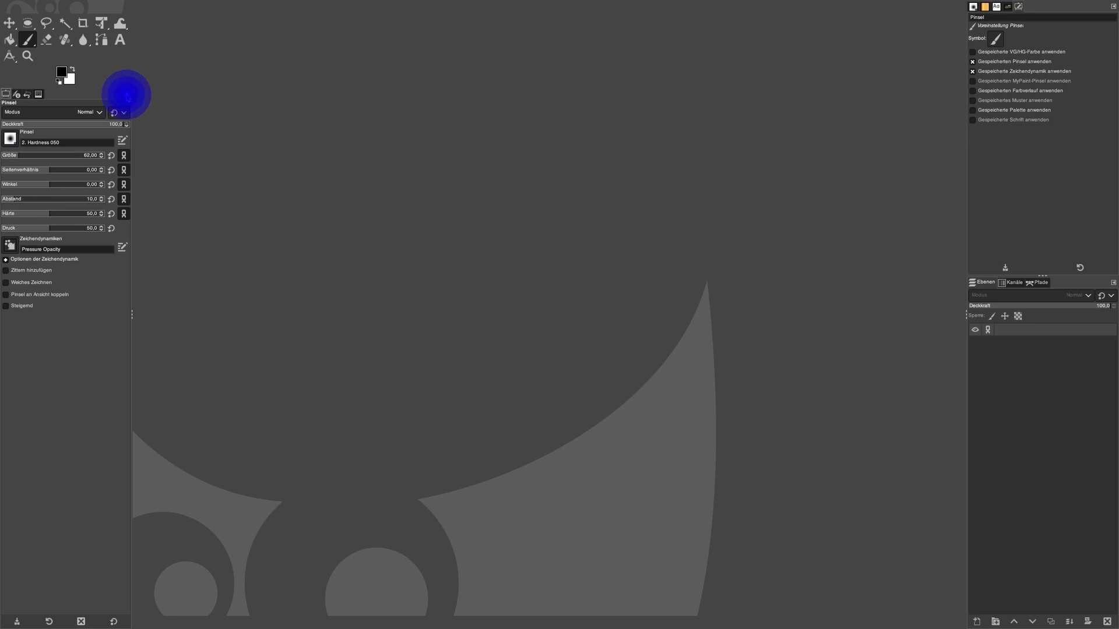
pyautogui.click(17, 95)
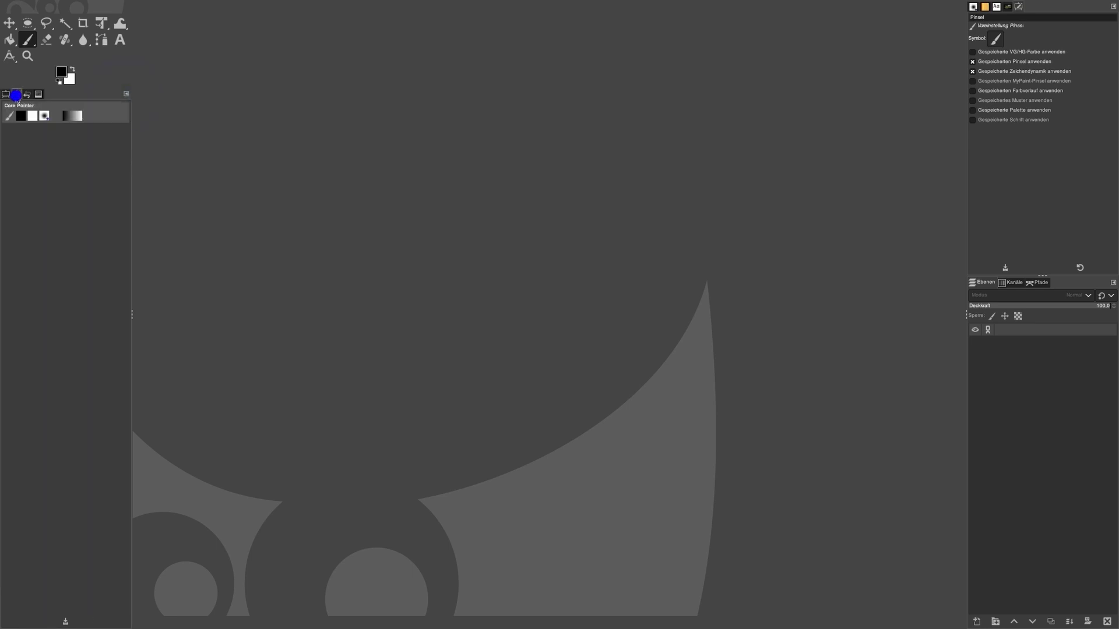
pyautogui.click(38, 94)
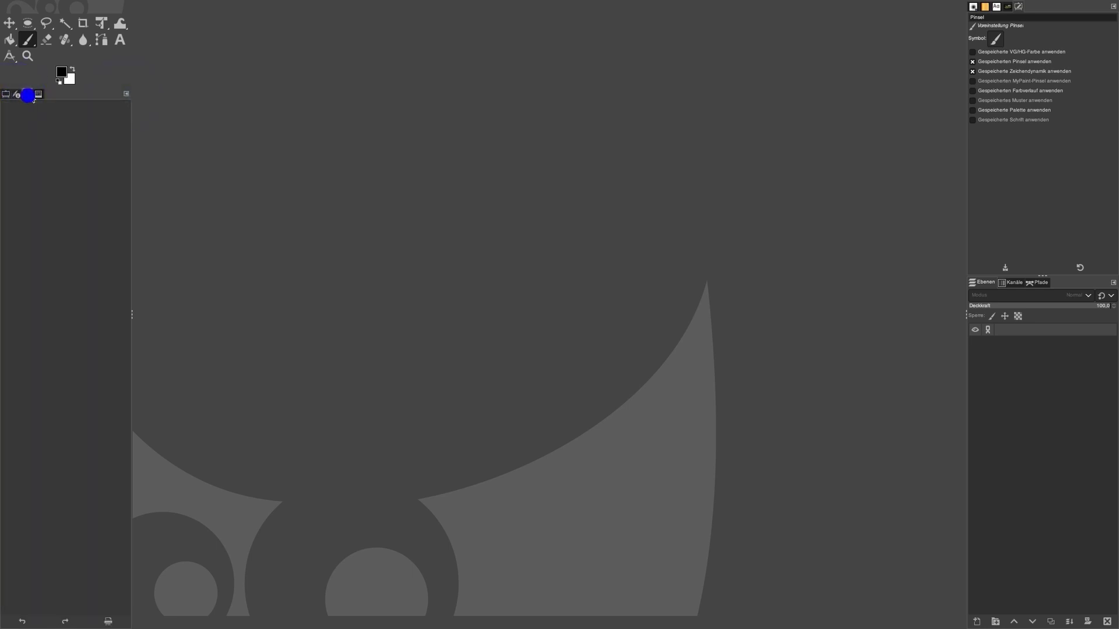
pyautogui.click(7, 95)
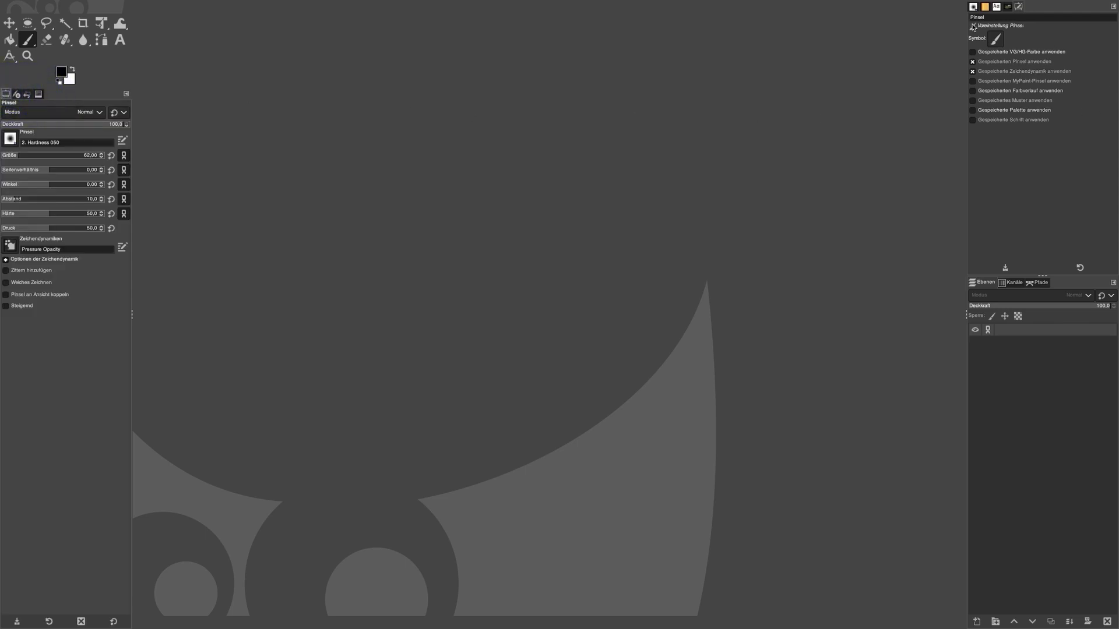
# Step: Browse the right dock's Brushes, Patterns, Fonts, Tool Preset Editor and Document History tabs
pyautogui.click(973, 7)
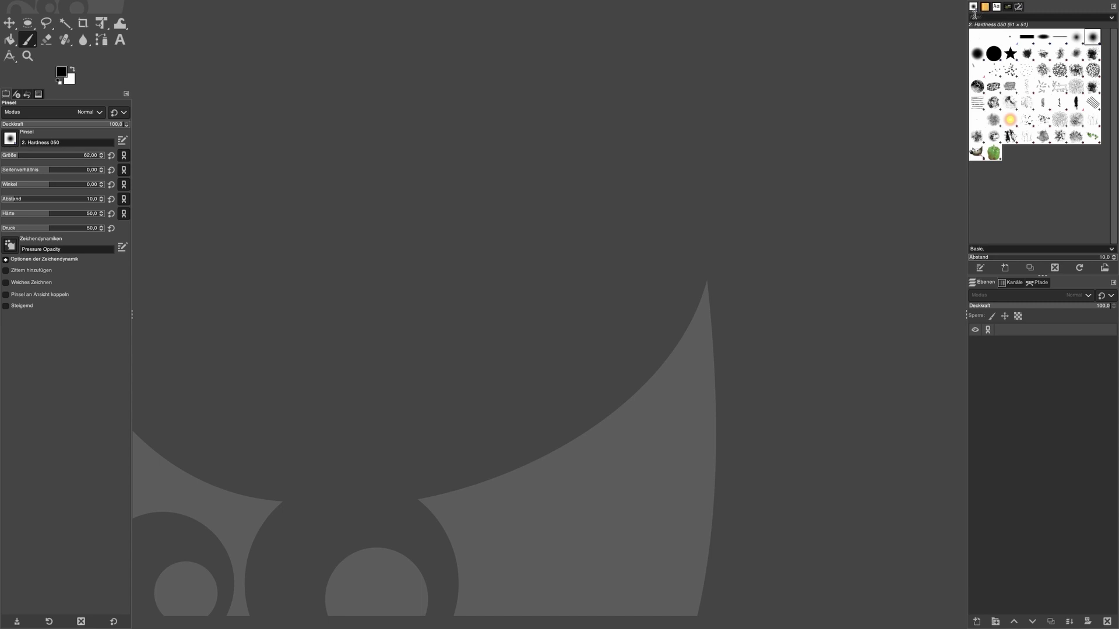
pyautogui.click(985, 7)
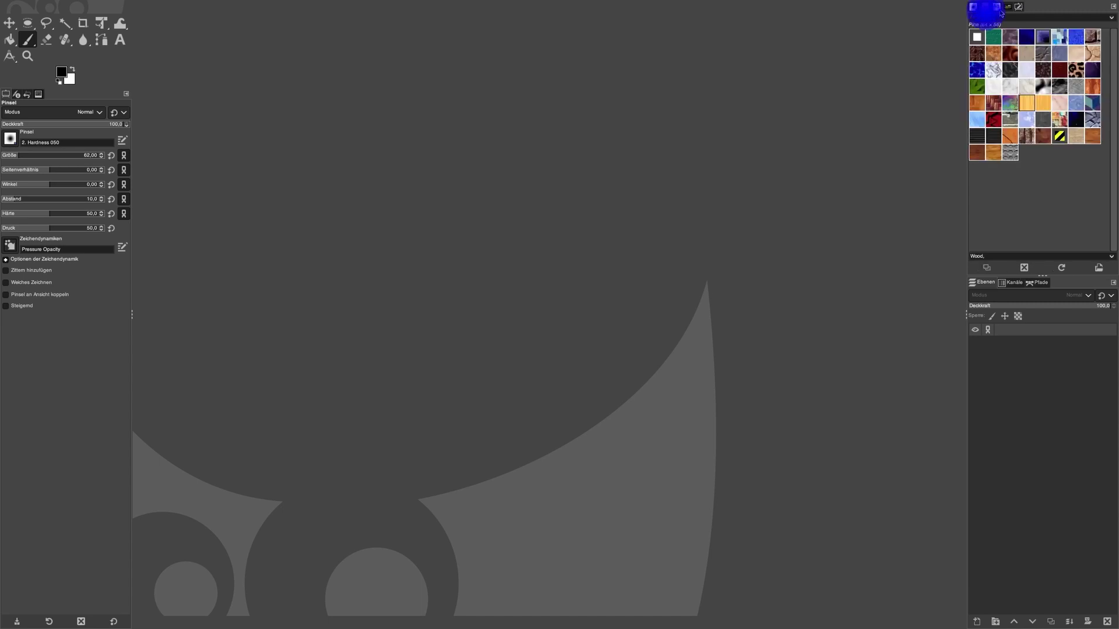
pyautogui.click(996, 7)
pyautogui.click(1017, 7)
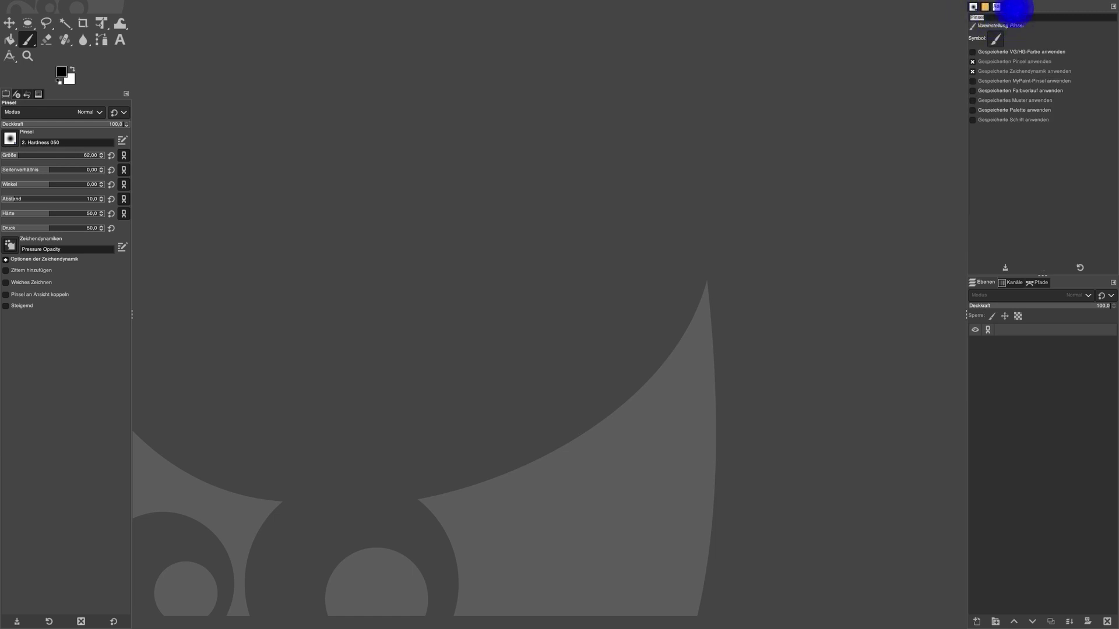
pyautogui.click(1017, 9)
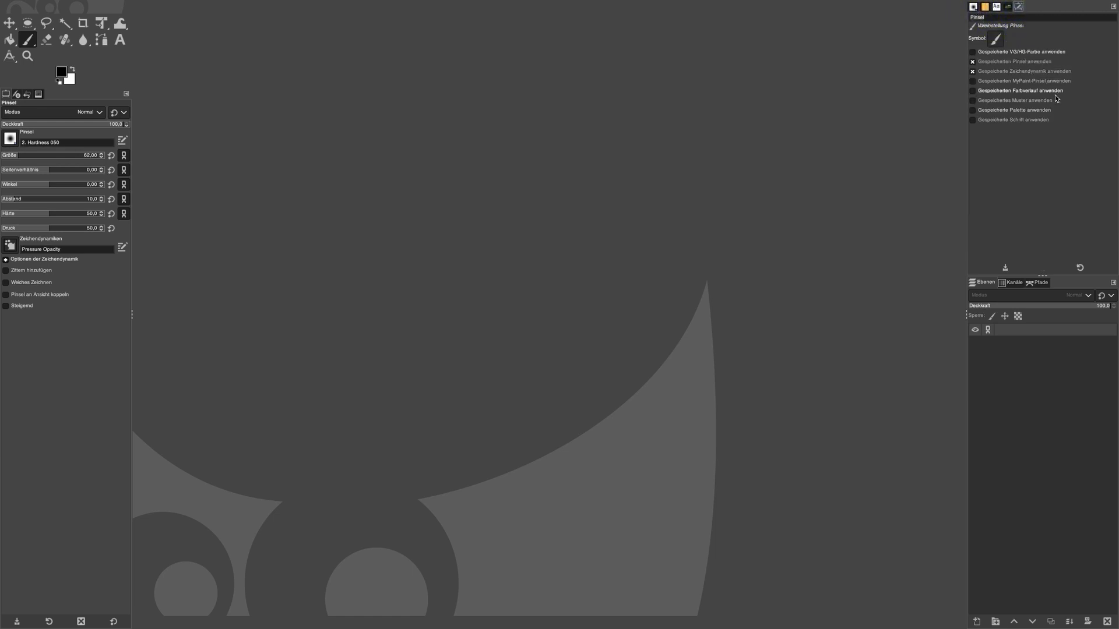
pyautogui.click(1018, 7)
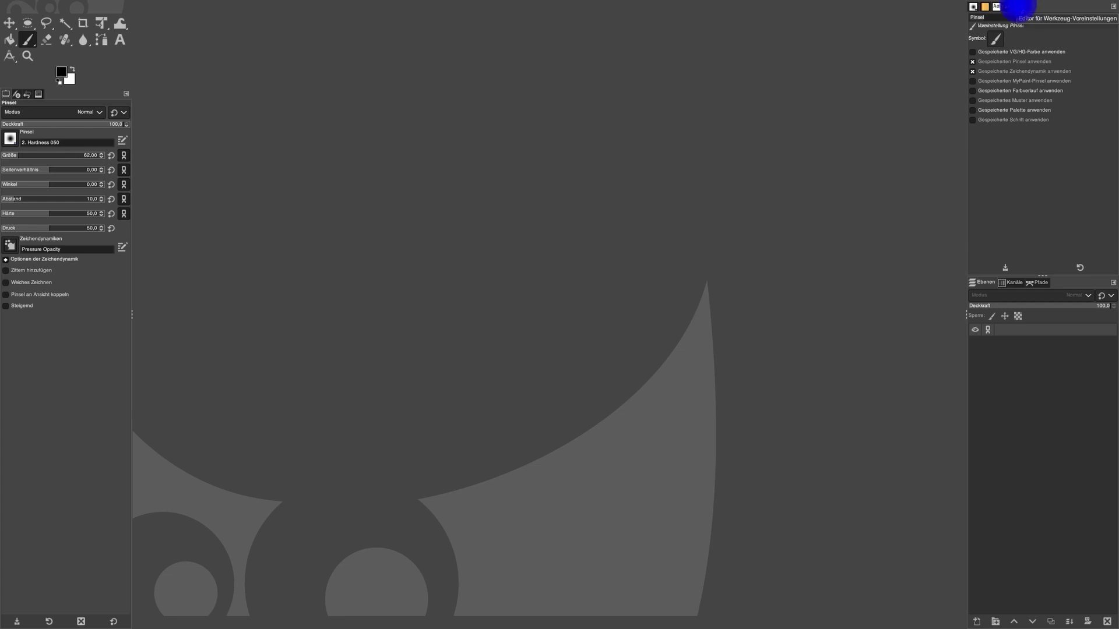
pyautogui.click(1008, 9)
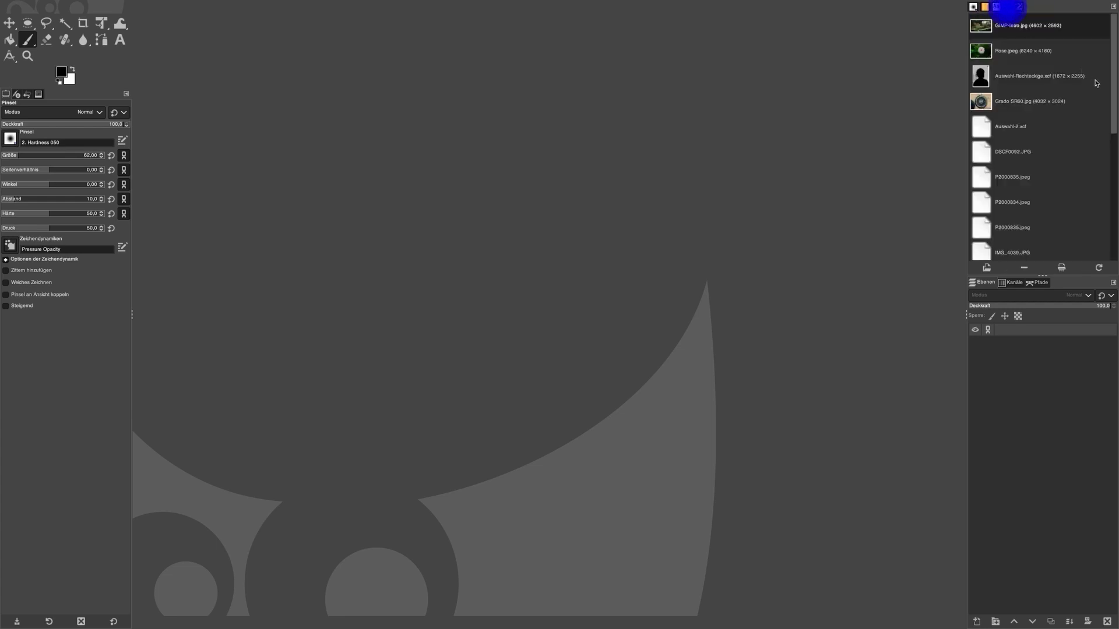
pyautogui.moveTo(1110, 92)
pyautogui.mouseDown()
pyautogui.moveTo(1115, 146)
pyautogui.moveTo(1113, 88)
pyautogui.mouseUp()
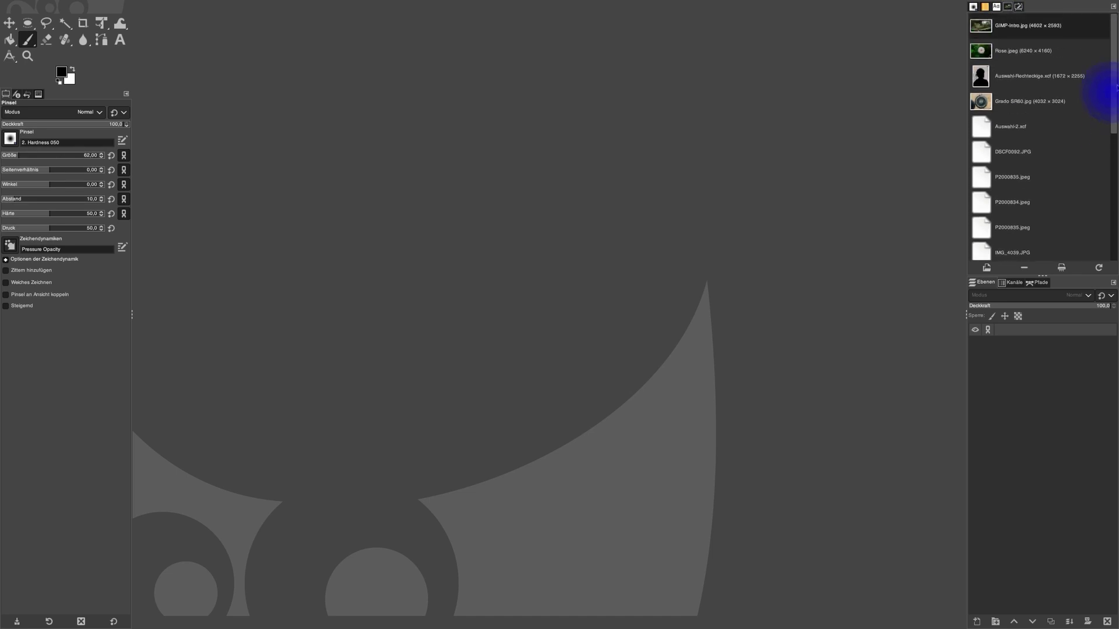
# Step: Return to the Brushes collection, then check the Paths tab and go back to Layers
pyautogui.click(972, 7)
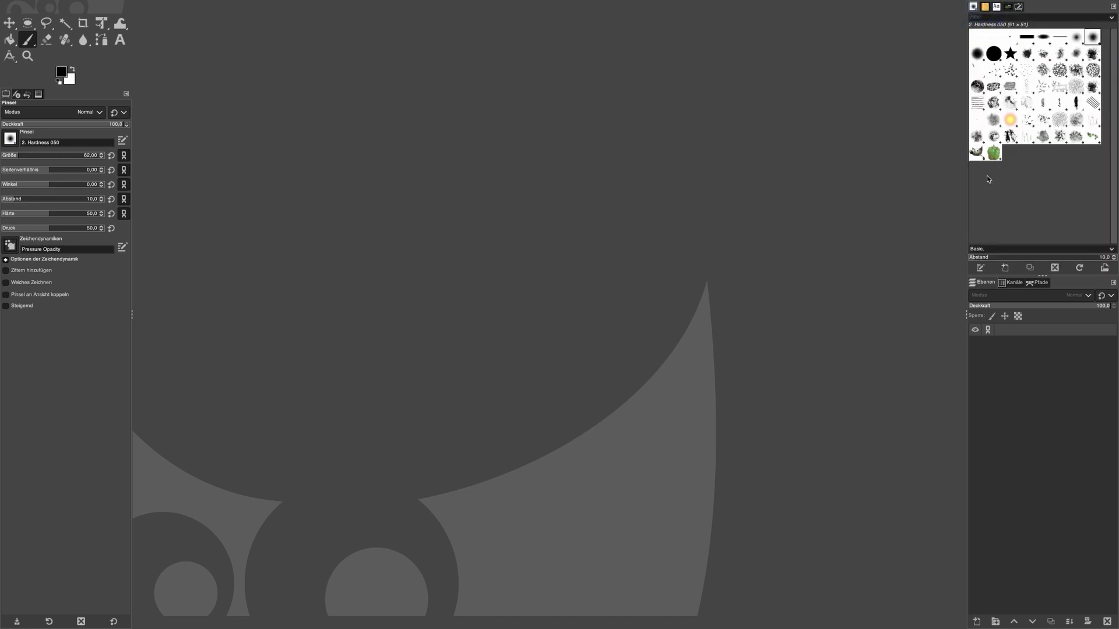
pyautogui.click(989, 8)
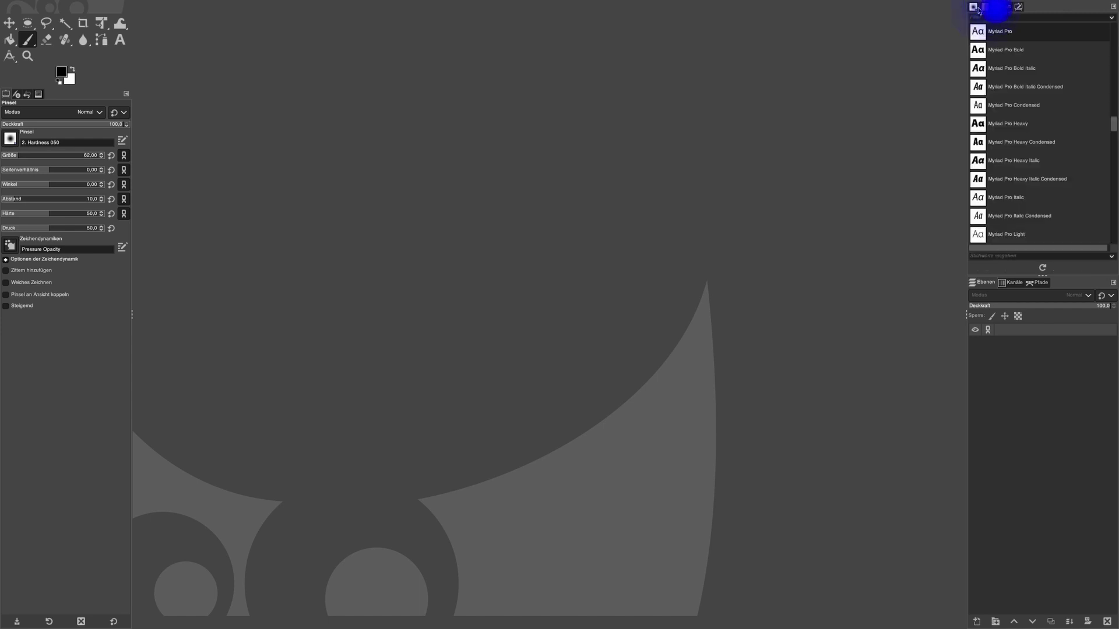
pyautogui.click(973, 7)
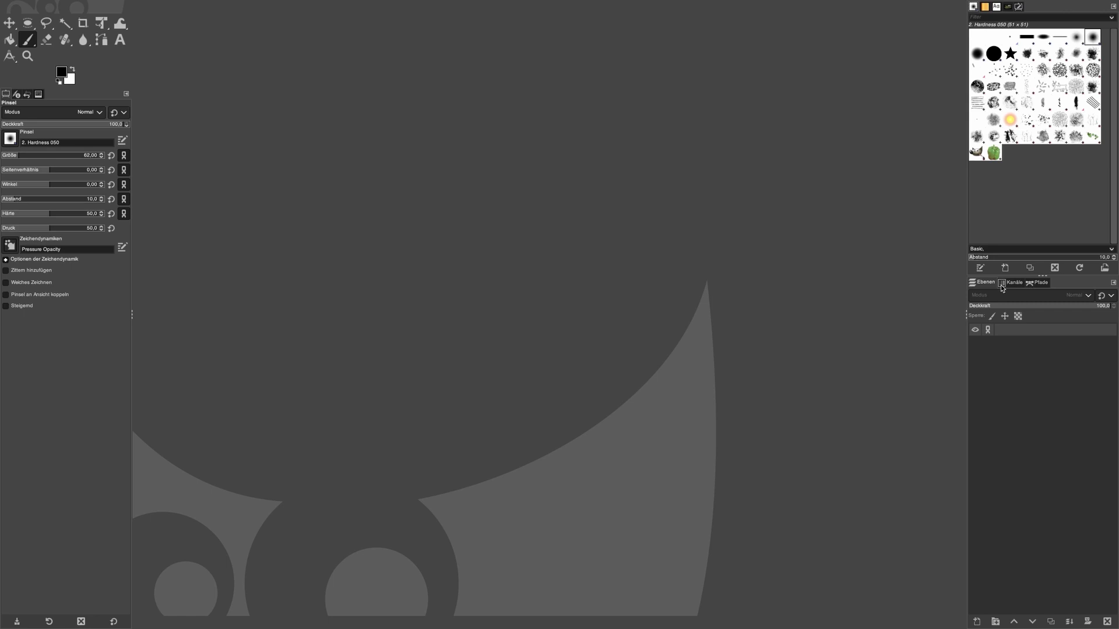
pyautogui.click(1017, 286)
pyautogui.click(1040, 286)
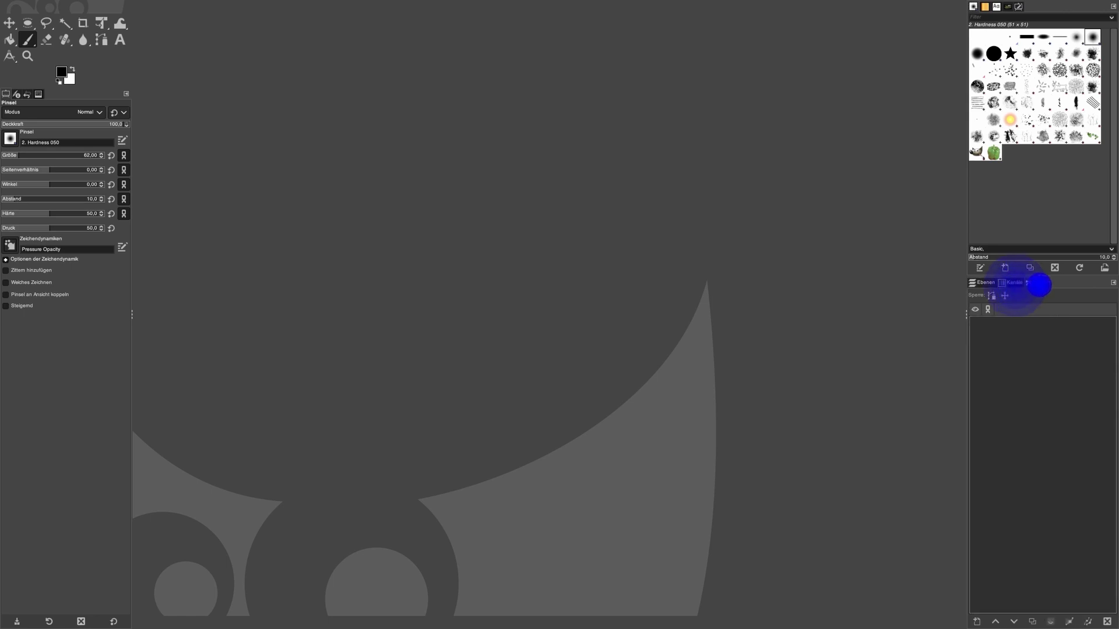
pyautogui.click(987, 287)
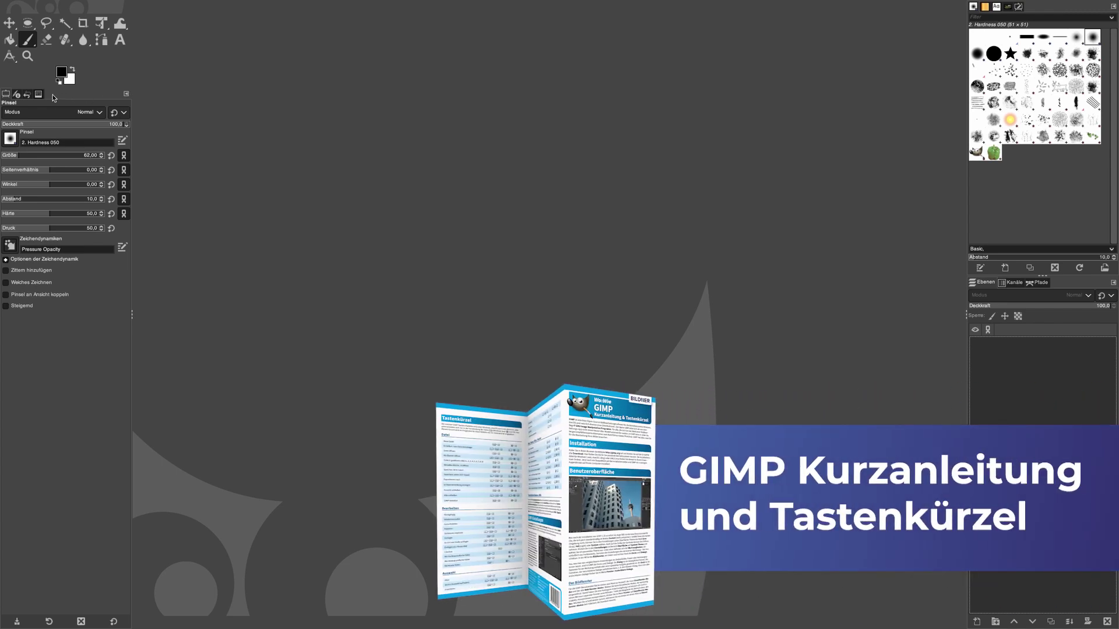
# Step: Cycle through the left dock's Undo History, Device Status and Images tabs
pyautogui.click(26, 95)
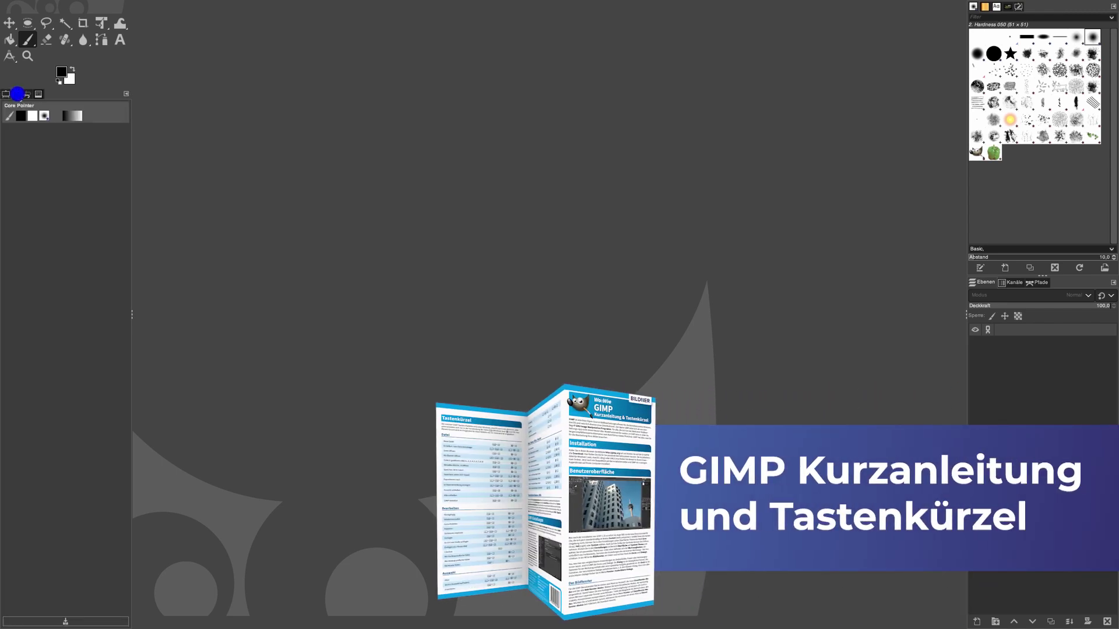
pyautogui.click(33, 94)
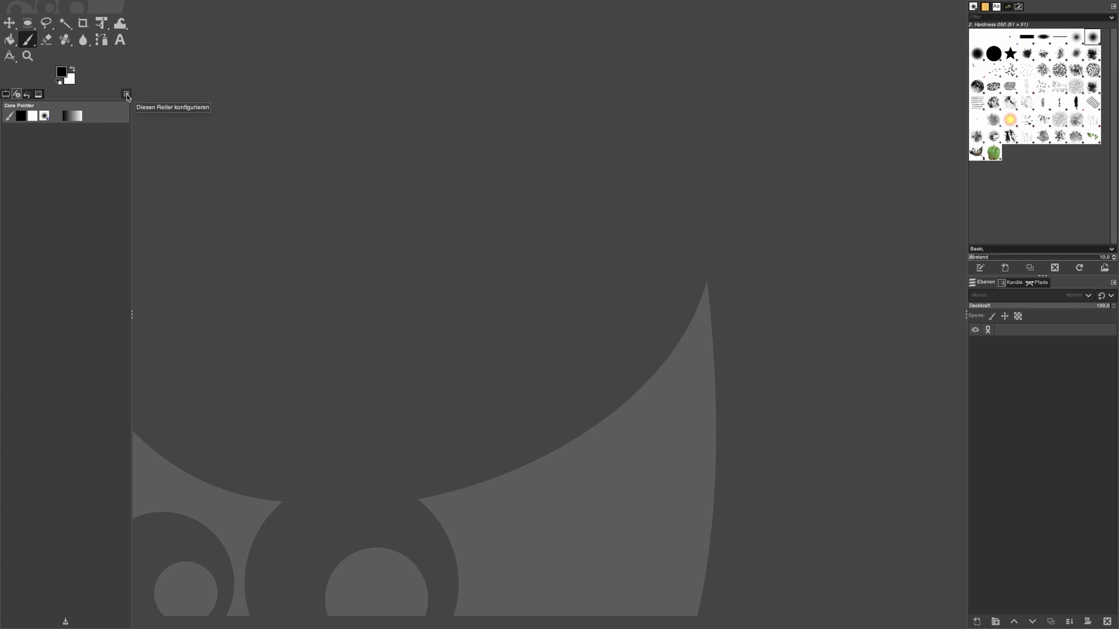
pyautogui.click(38, 94)
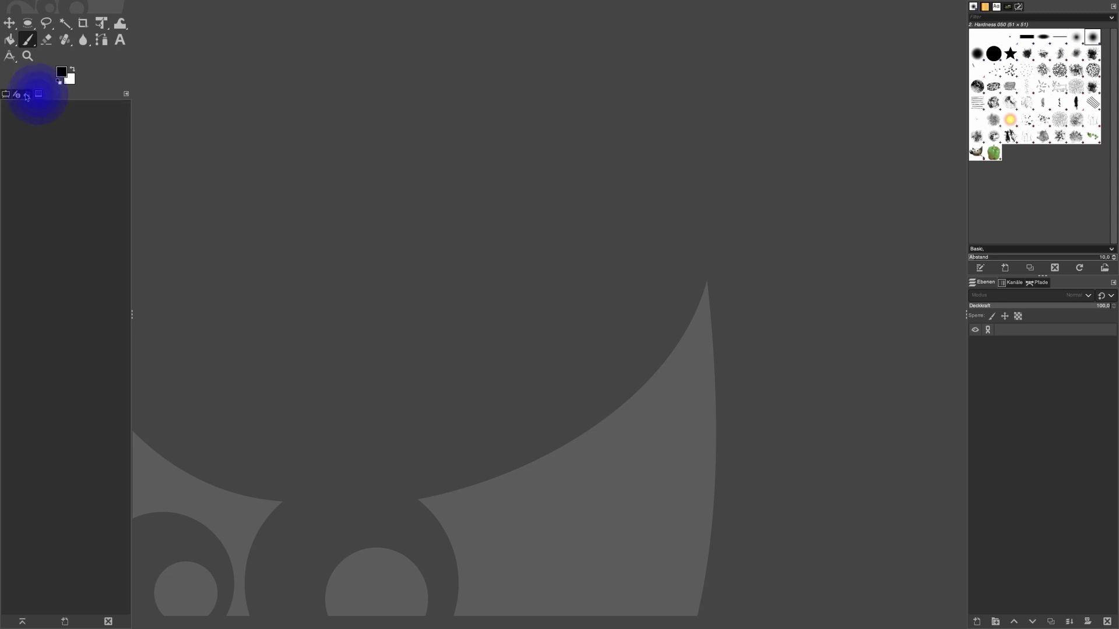
pyautogui.click(25, 94)
pyautogui.click(18, 94)
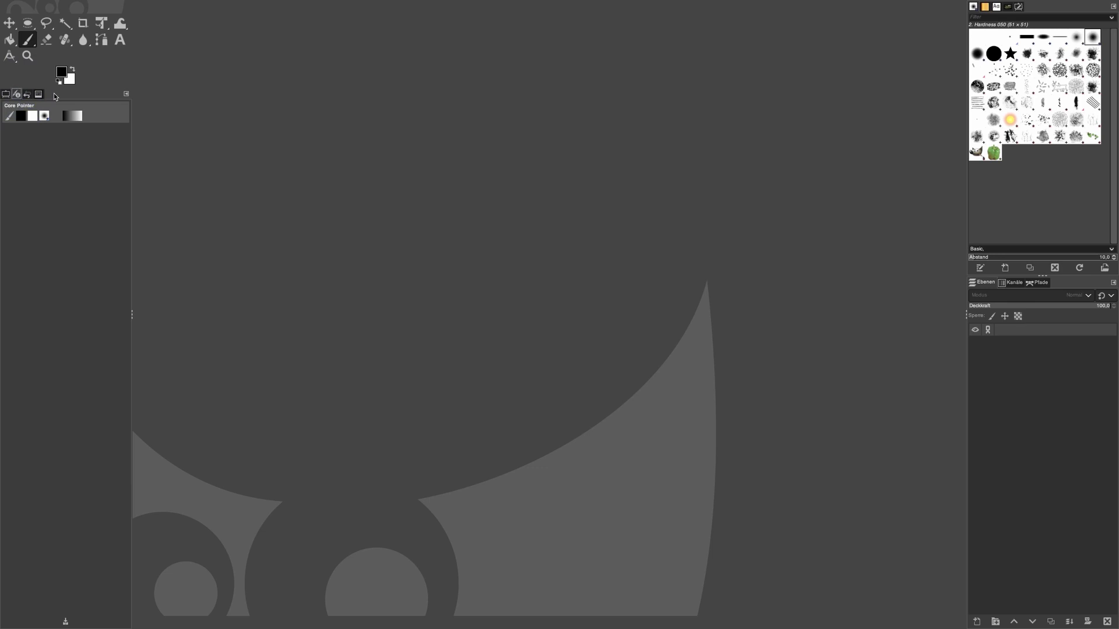
pyautogui.click(39, 95)
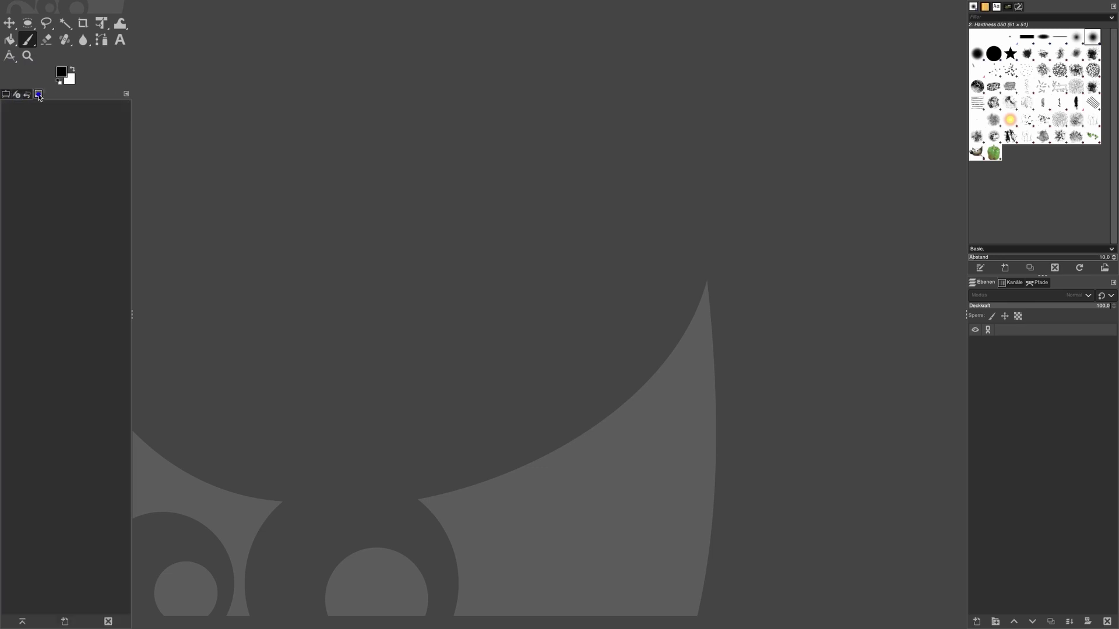
# Step: Close the Images, Undo History and Device Status tabs through their tab menus
pyautogui.click(127, 94)
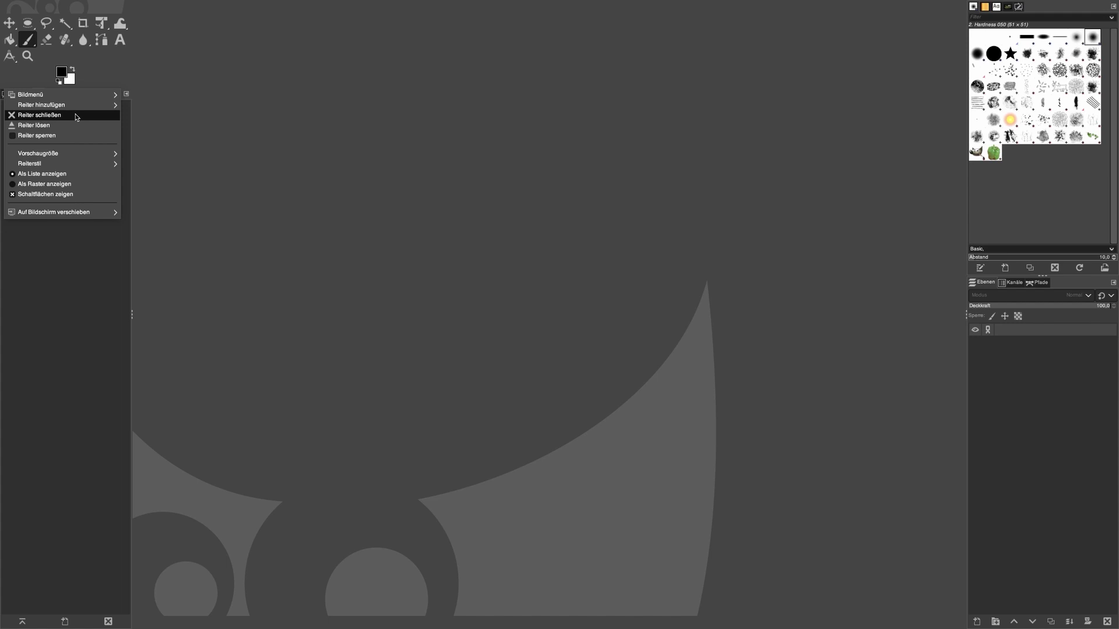
pyautogui.click(76, 116)
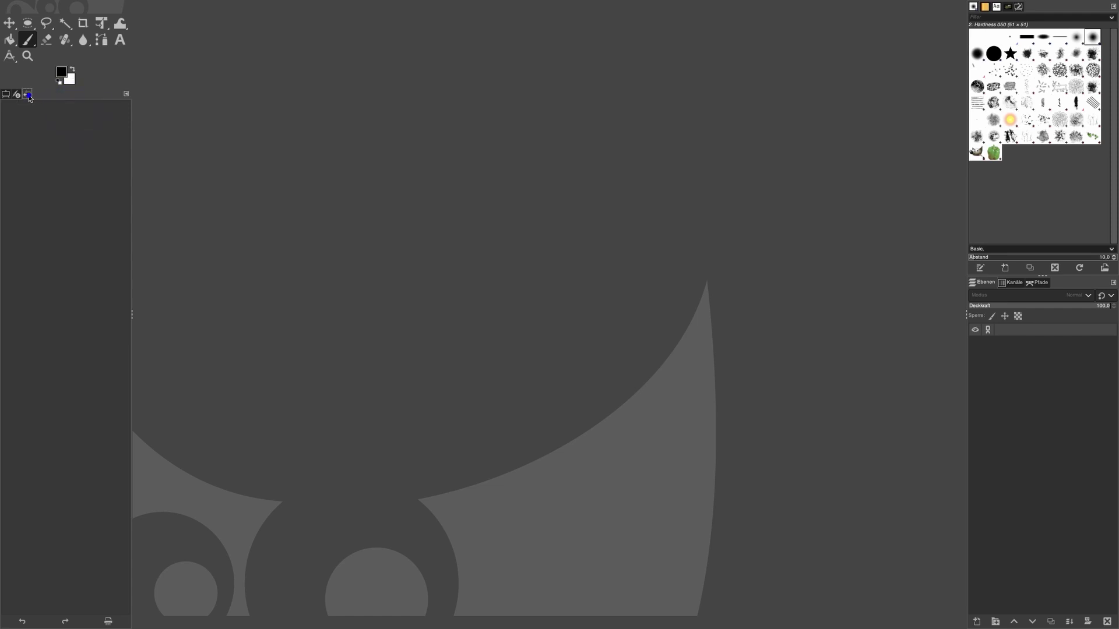
pyautogui.click(126, 93)
pyautogui.click(80, 116)
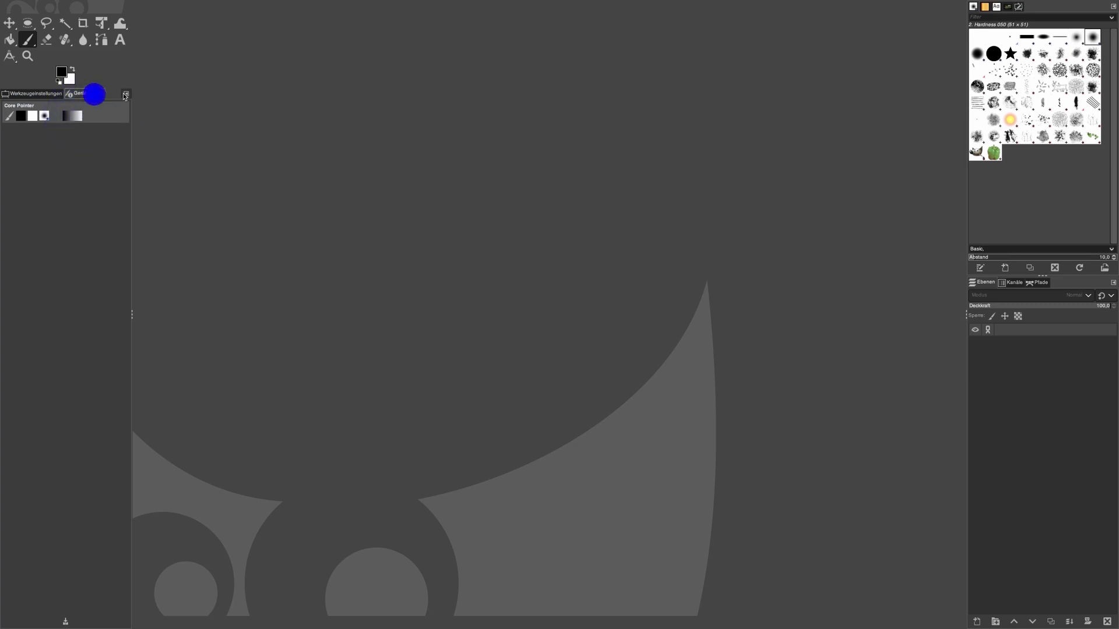
pyautogui.click(126, 93)
pyautogui.click(71, 106)
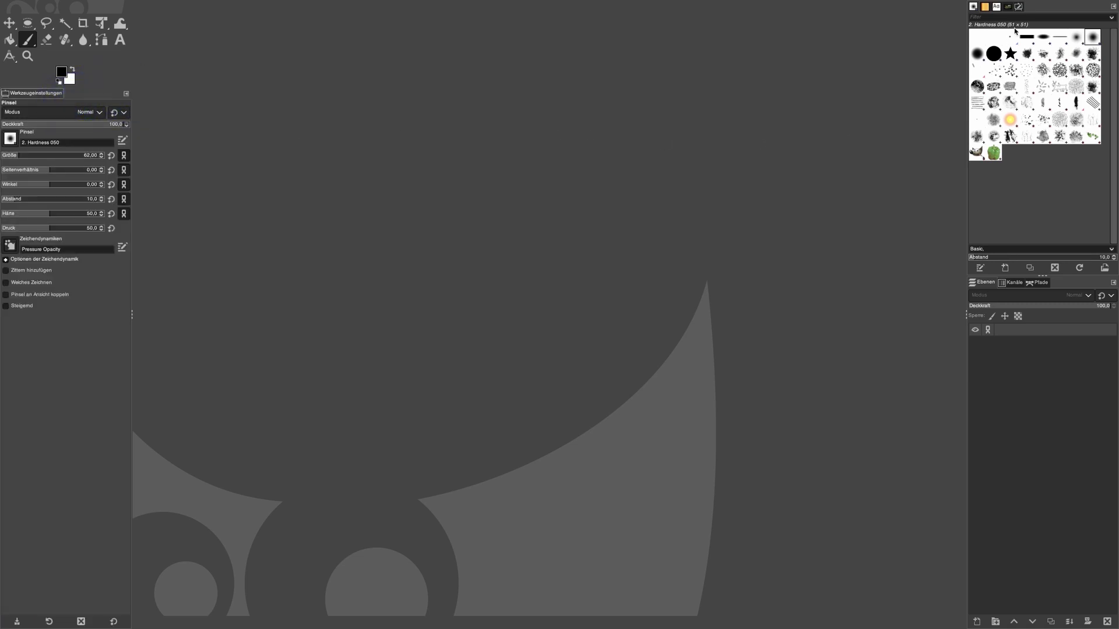
# Step: Close the Brushes and Patterns tabs and add the Journal (document index) tab to the dock
pyautogui.click(1113, 6)
pyautogui.moveTo(1029, 18)
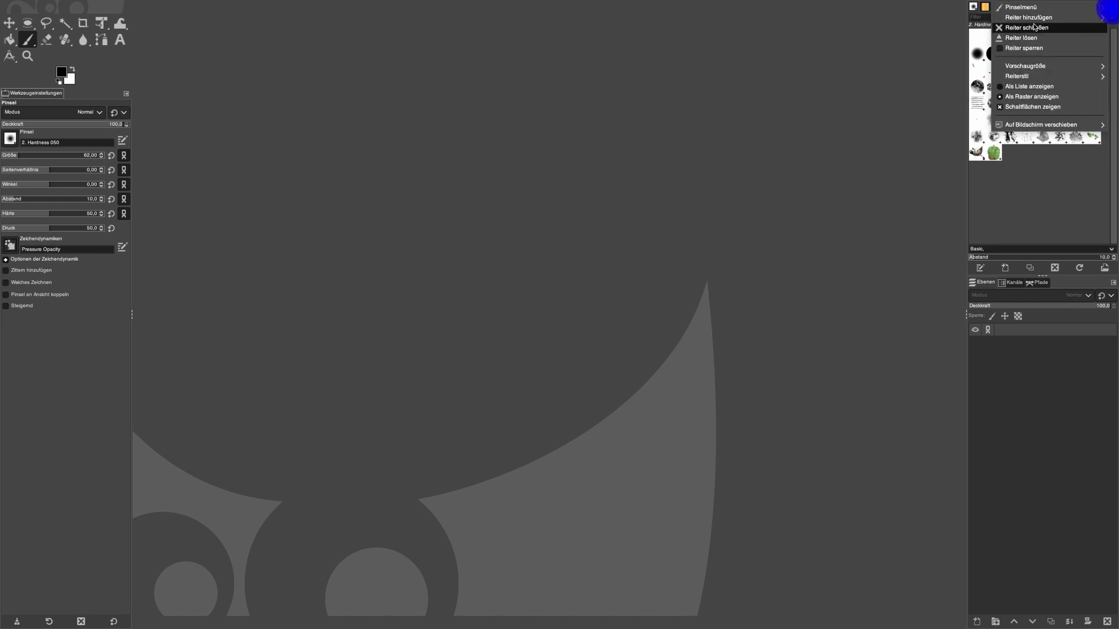
pyautogui.click(1032, 28)
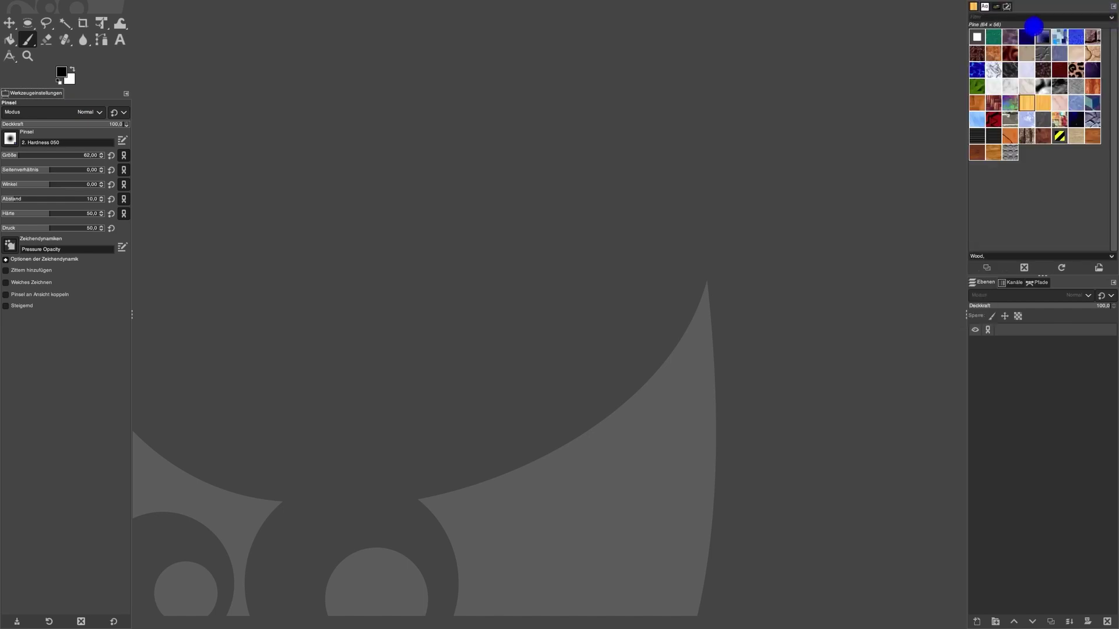
pyautogui.click(1113, 8)
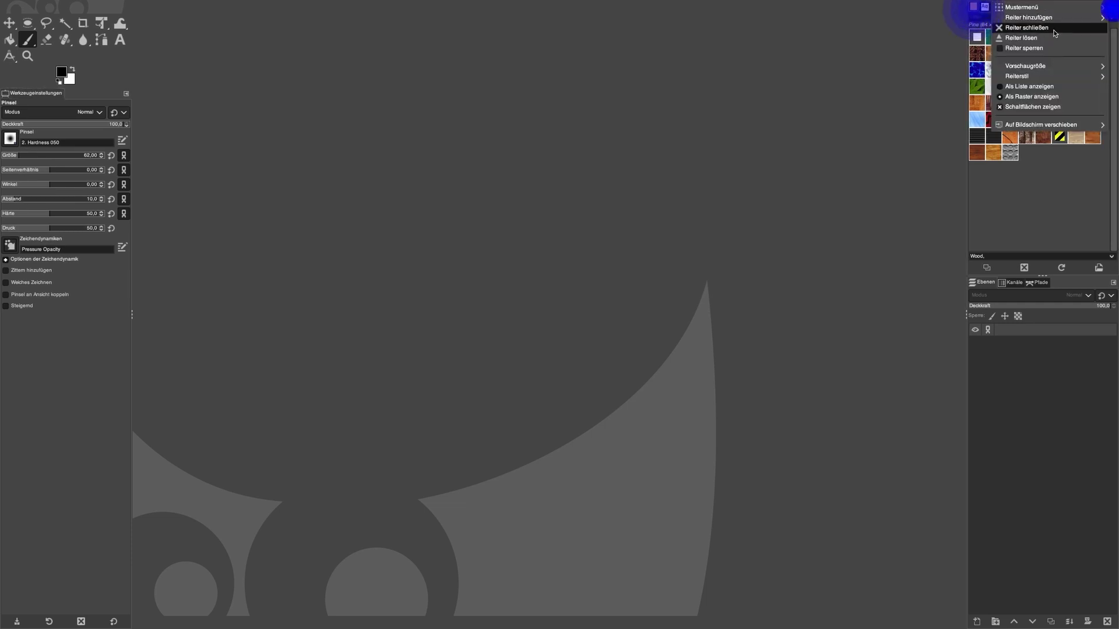
pyautogui.click(972, 8)
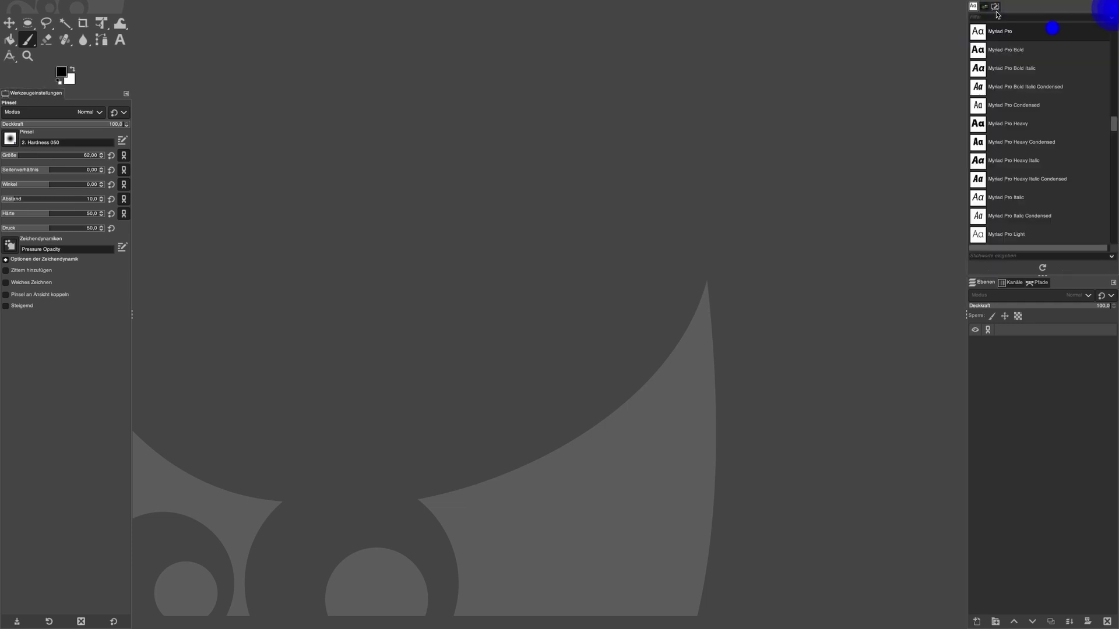
pyautogui.click(1113, 8)
pyautogui.click(1062, 27)
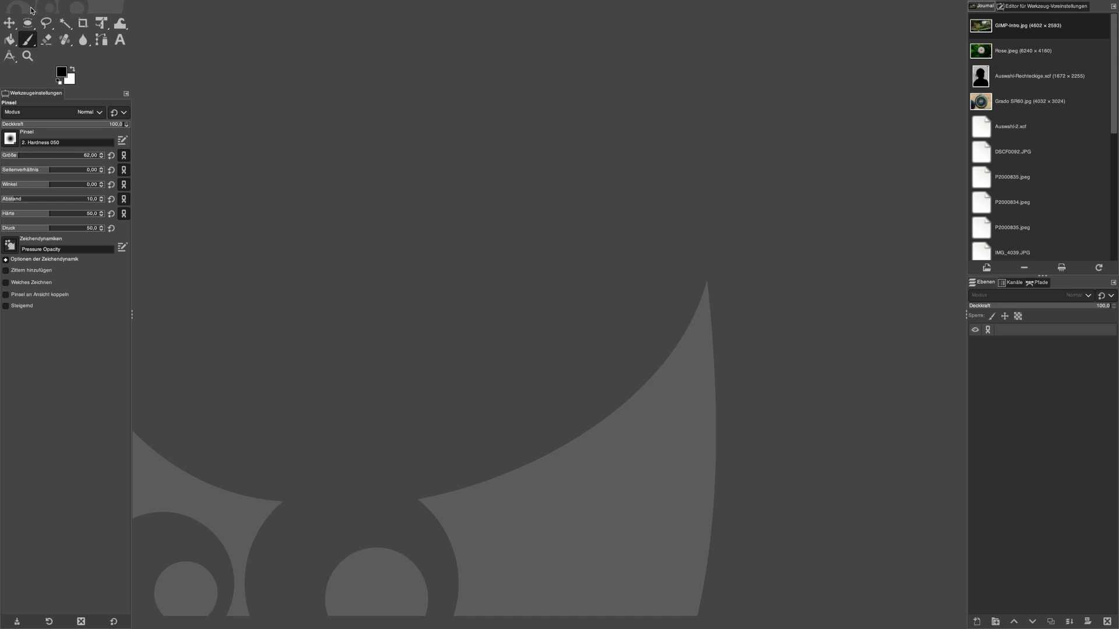
# Step: In Preferences, toggle Compact Sliders on the Interface page to compare slider styles
pyautogui.click(34, 6)
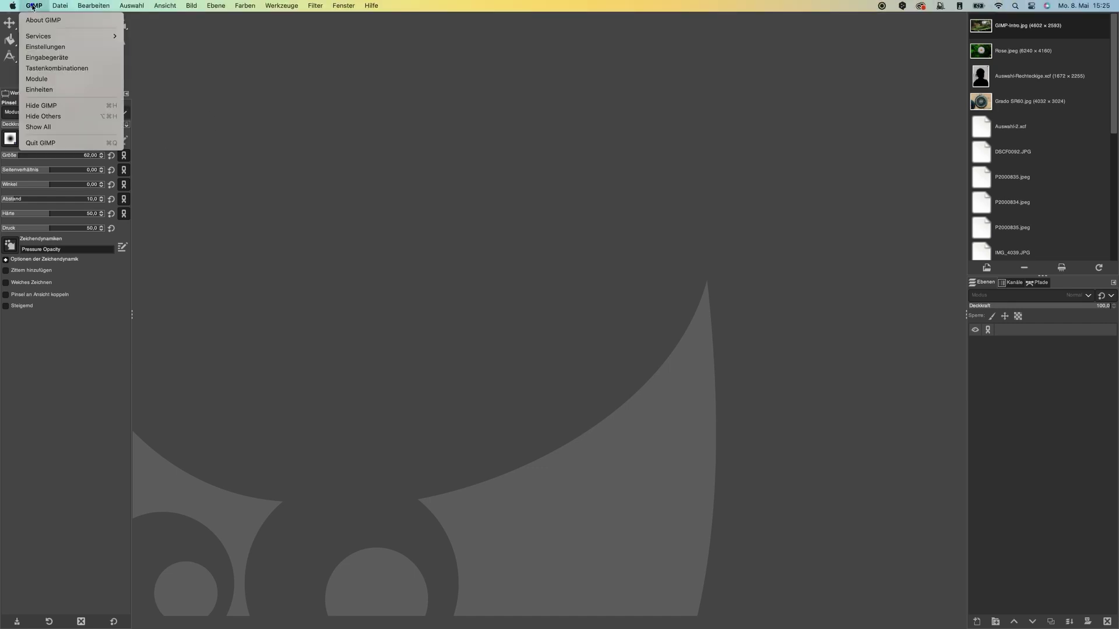
pyautogui.click(45, 46)
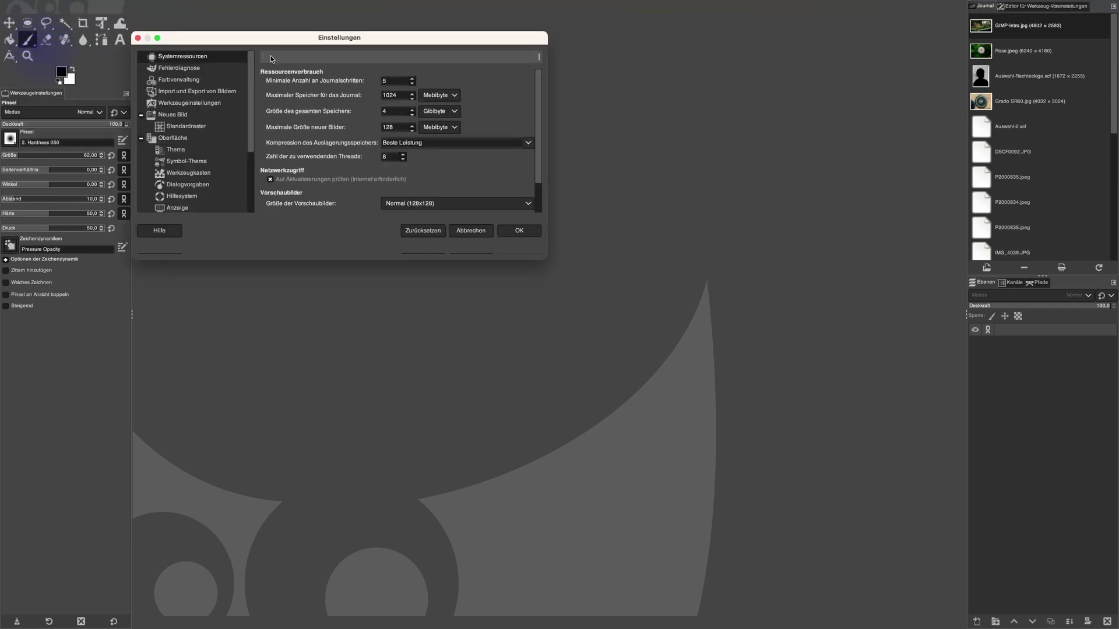
pyautogui.moveTo(277, 38); pyautogui.dragTo(441, 77)
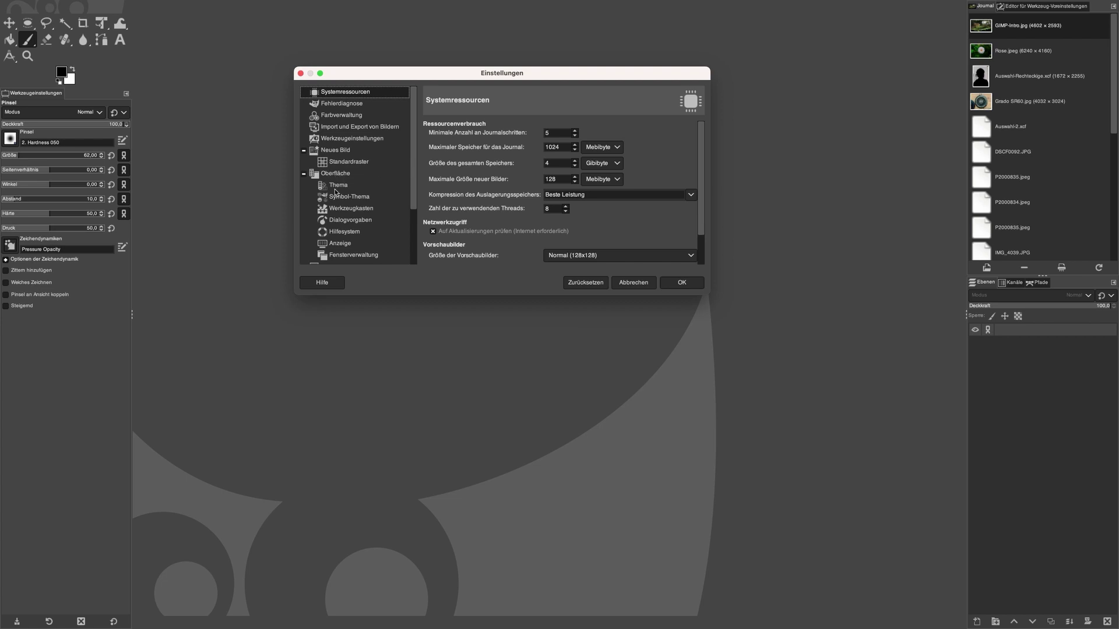
pyautogui.click(342, 174)
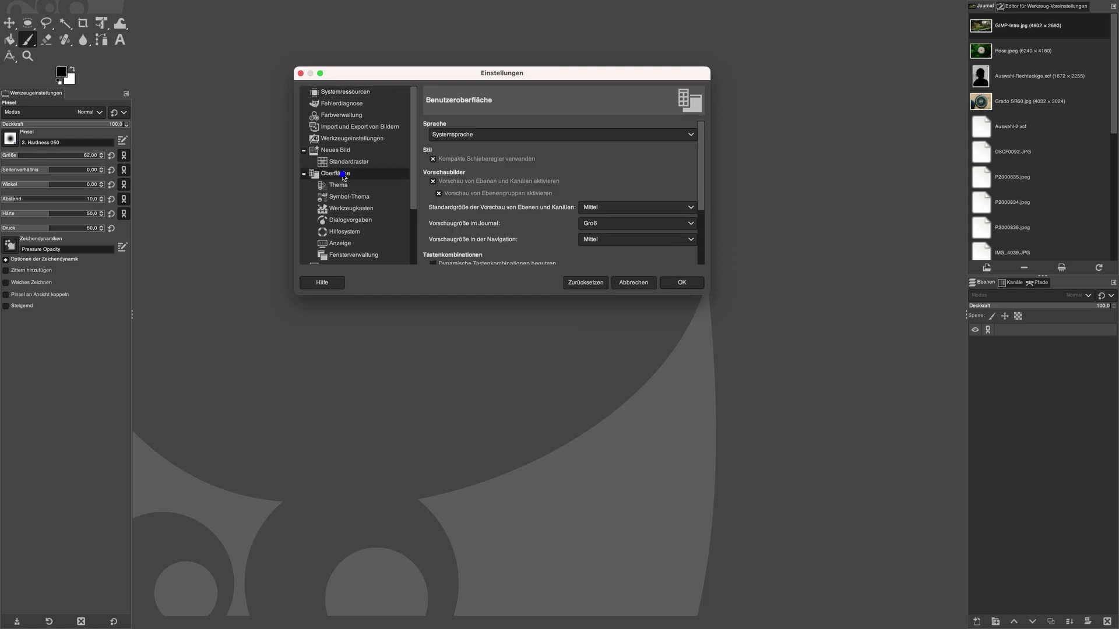
pyautogui.click(434, 158)
pyautogui.click(434, 159)
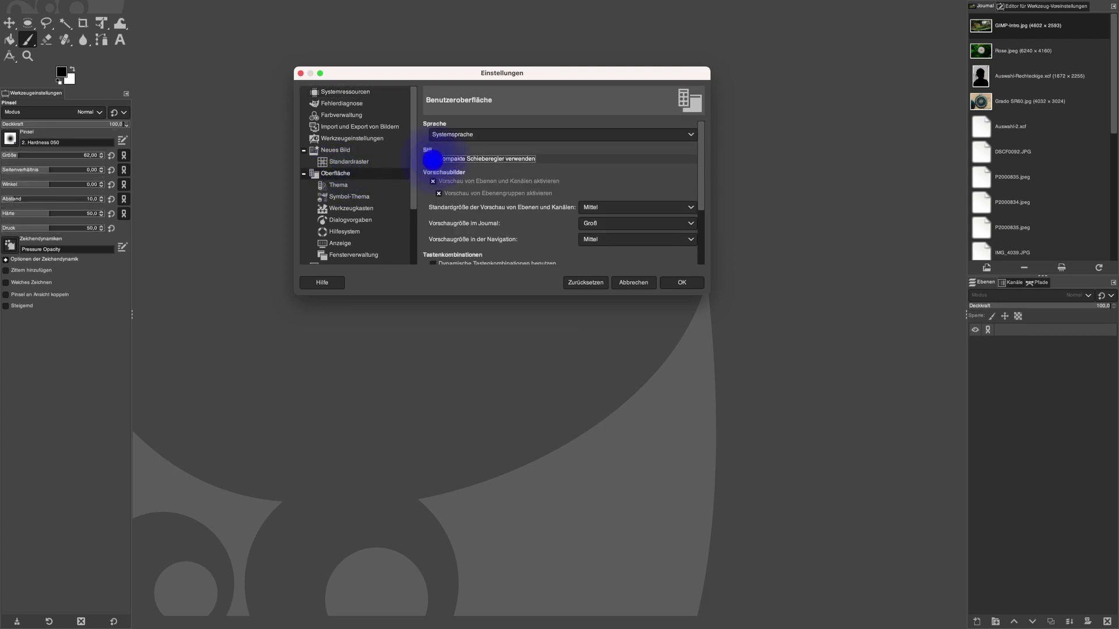
pyautogui.click(431, 158)
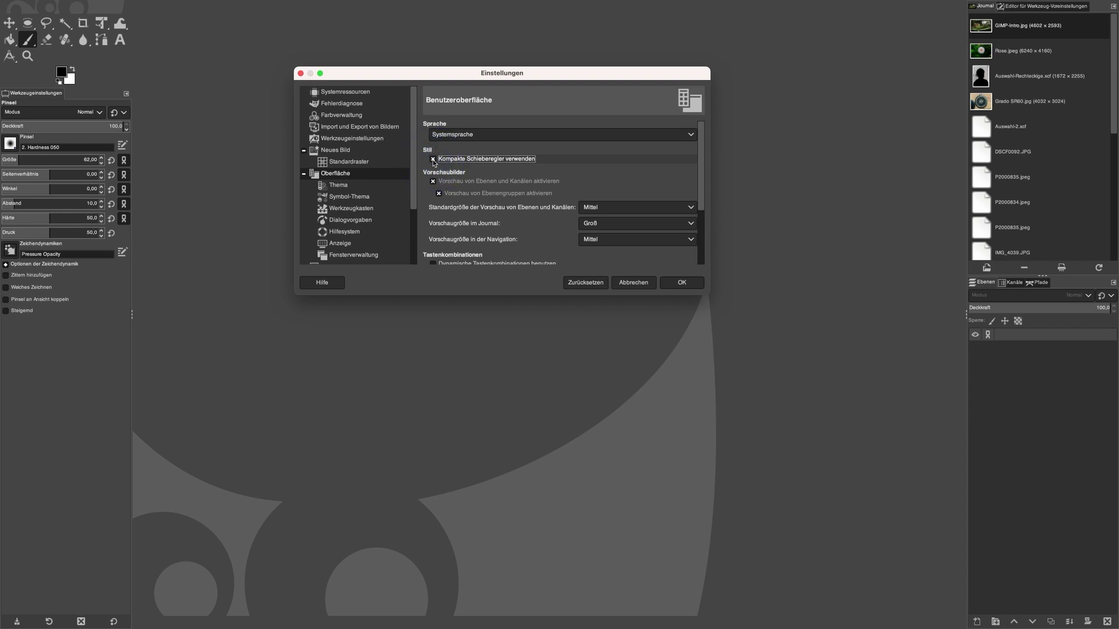
# Step: Uncheck 'Show GIMP logo' on the Toolbox page and apply the preferences
pyautogui.click(370, 208)
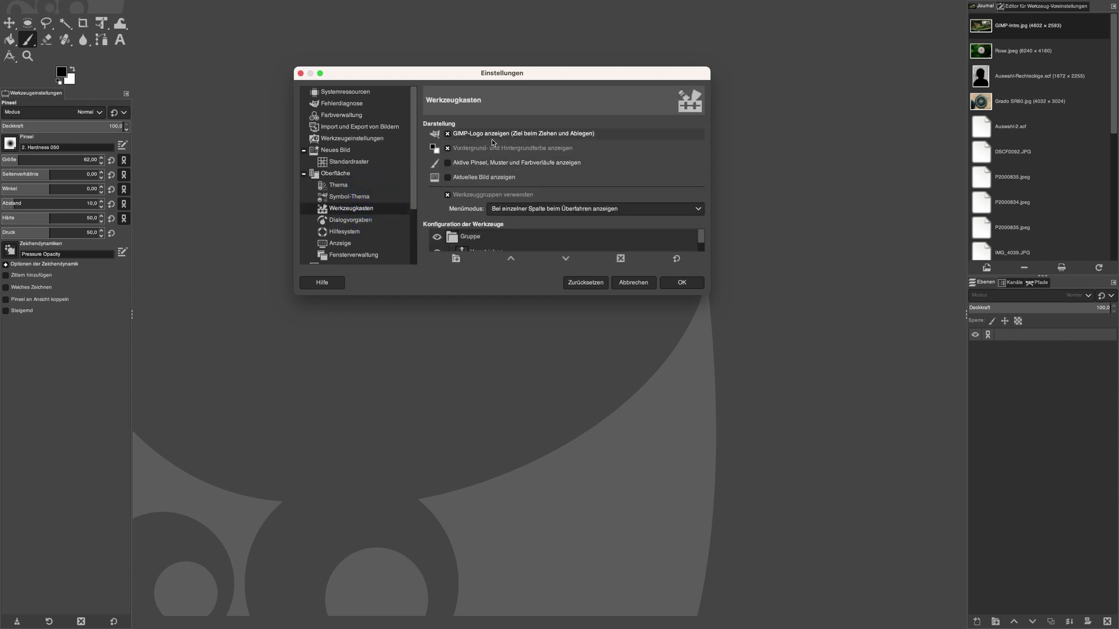
pyautogui.click(448, 135)
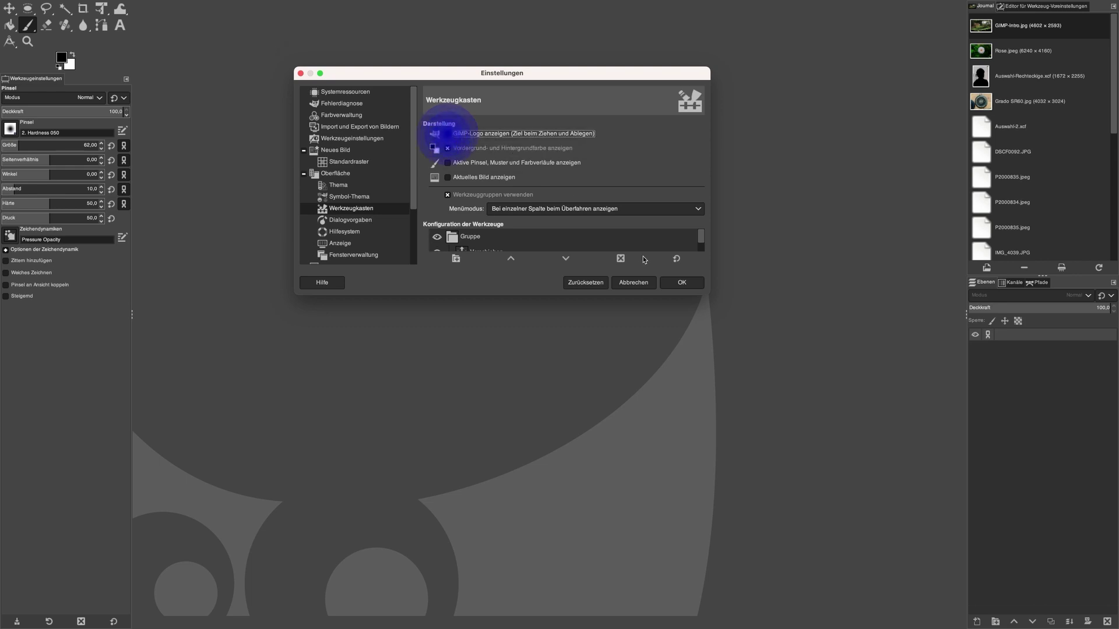
pyautogui.click(682, 284)
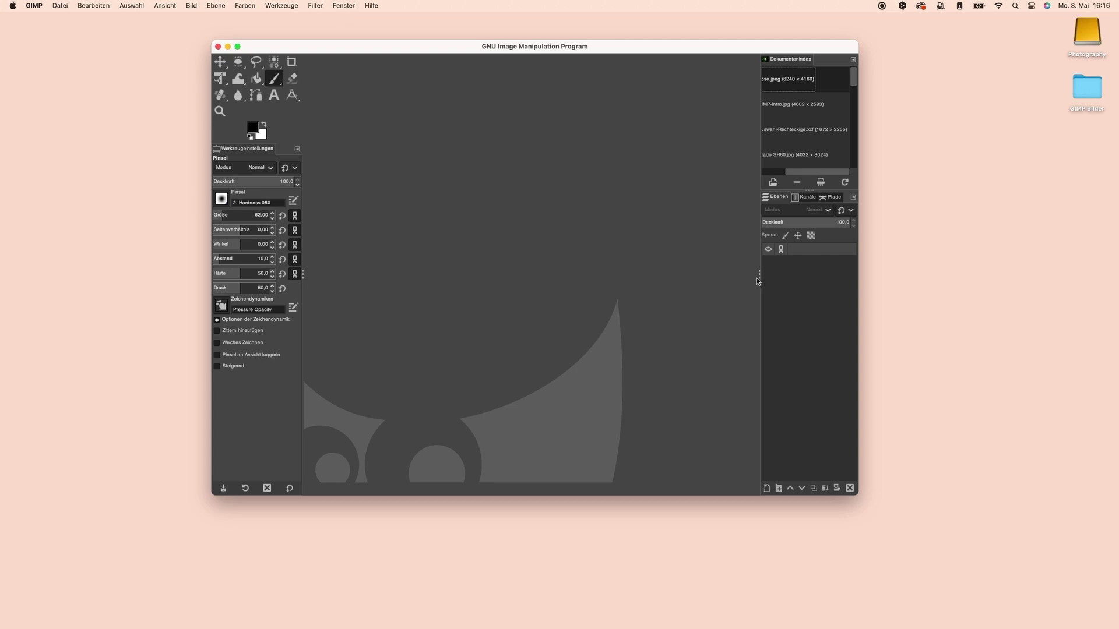
# Step: Drag the dock dividers to widen the document index/layers panels and the tool options panel
pyautogui.moveTo(758, 278); pyautogui.dragTo(726, 278)
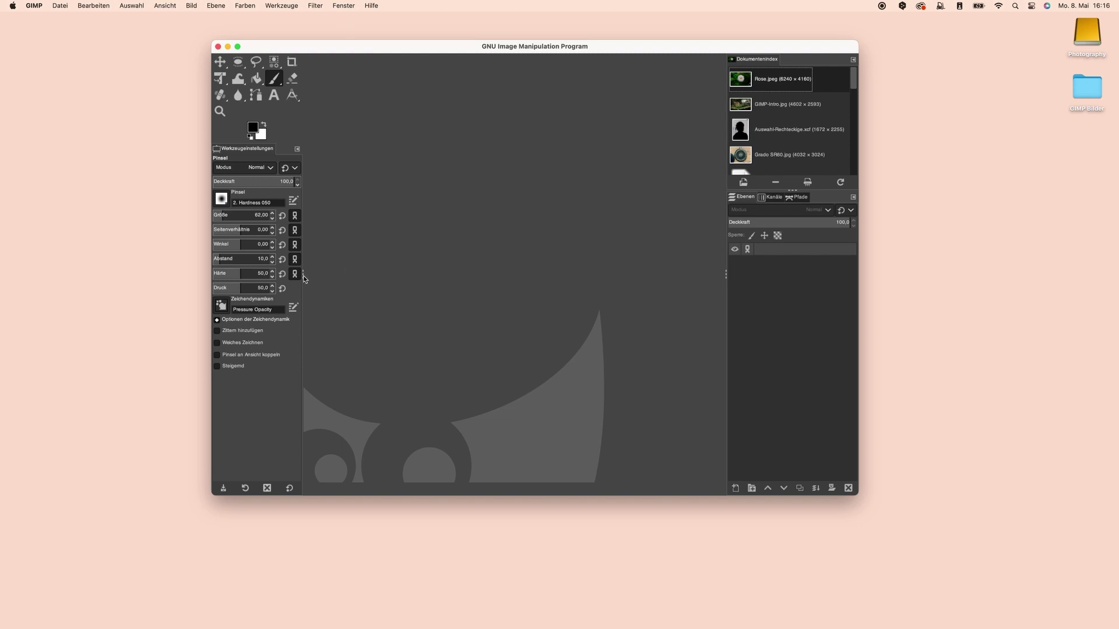
pyautogui.moveTo(302, 274); pyautogui.dragTo(337, 274)
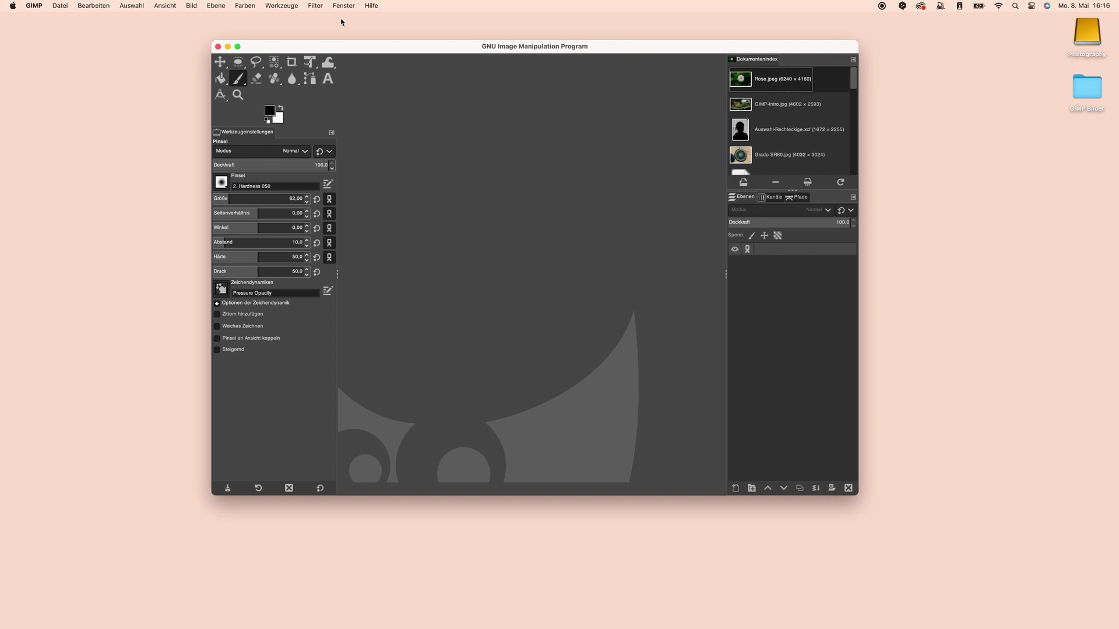
pyautogui.click(342, 7)
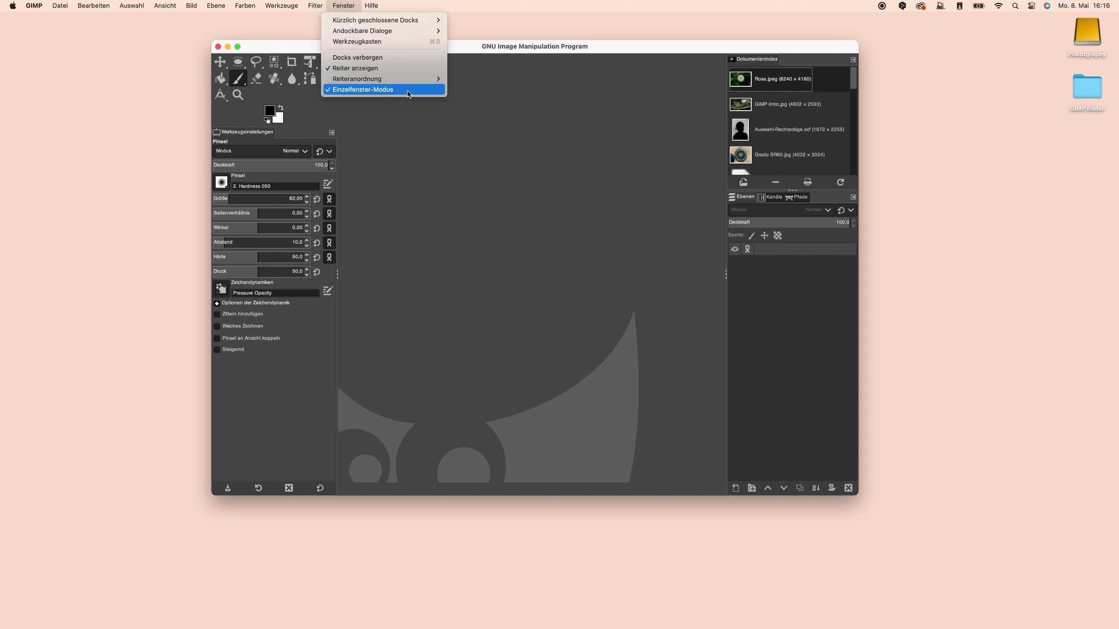
pyautogui.click(415, 127)
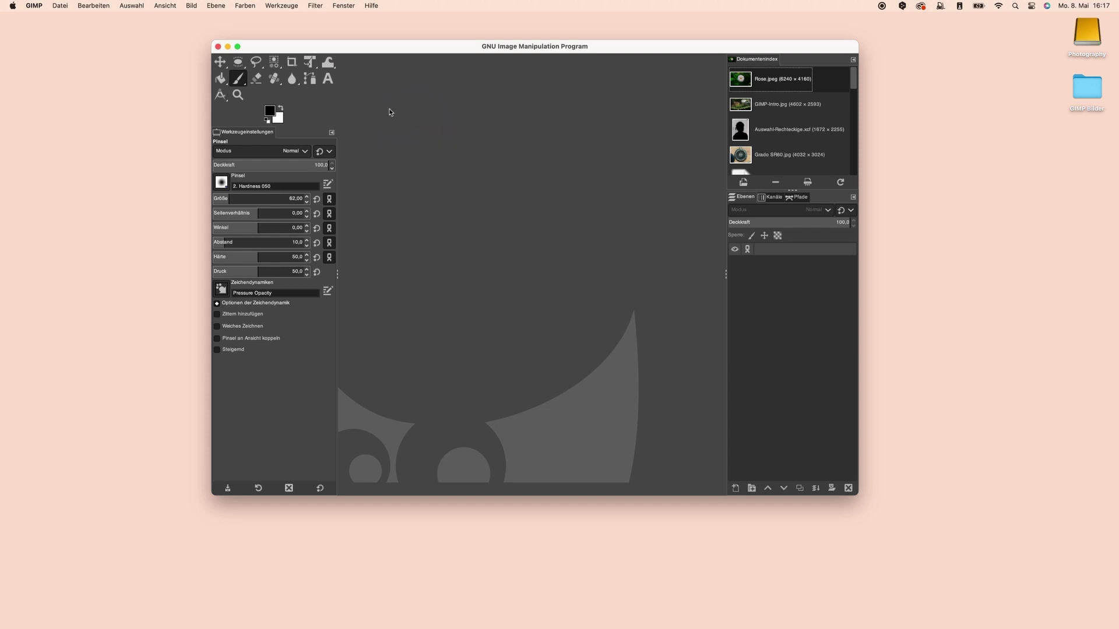
pyautogui.click(342, 6)
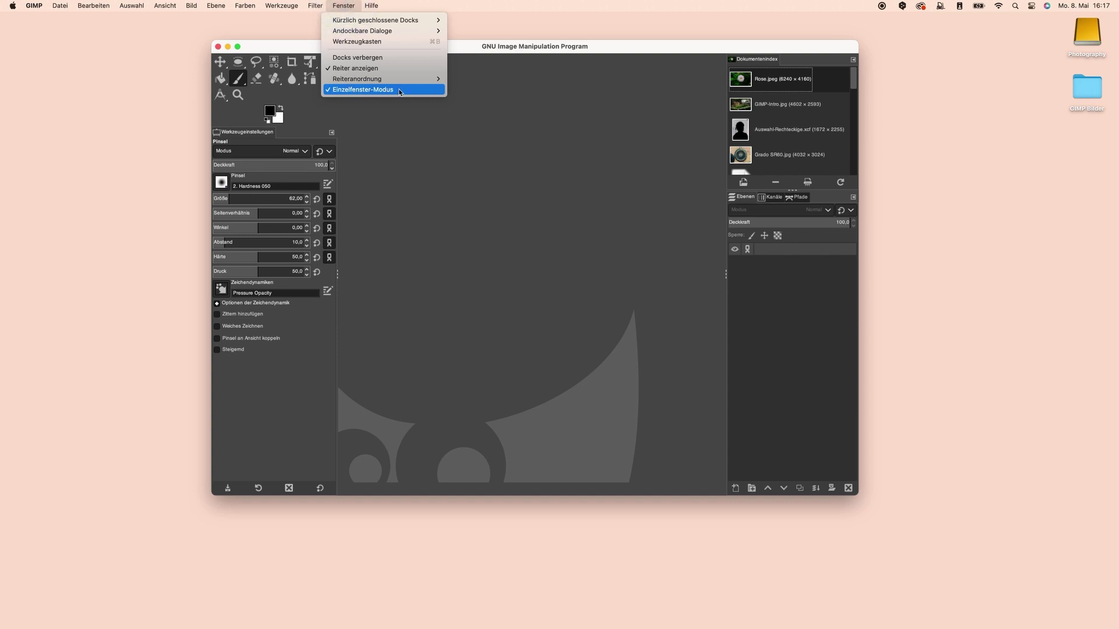
pyautogui.click(400, 91)
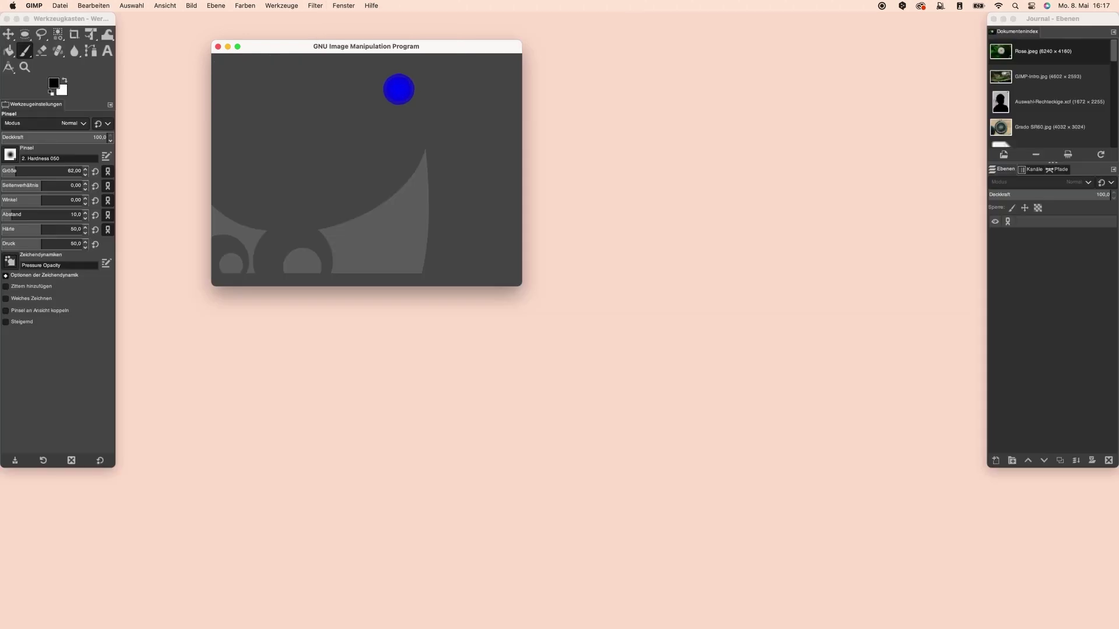
pyautogui.moveTo(433, 46); pyautogui.dragTo(442, 123)
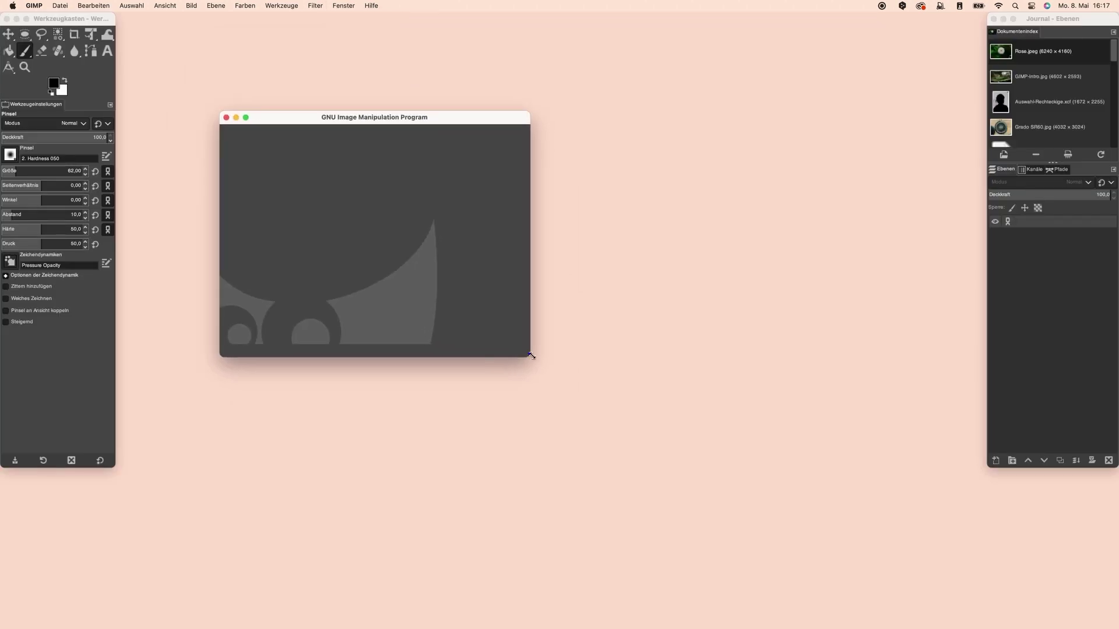
pyautogui.moveTo(529, 354)
pyautogui.mouseDown()
pyautogui.moveTo(880, 471)
pyautogui.moveTo(756, 424)
pyautogui.moveTo(780, 424)
pyautogui.mouseUp()
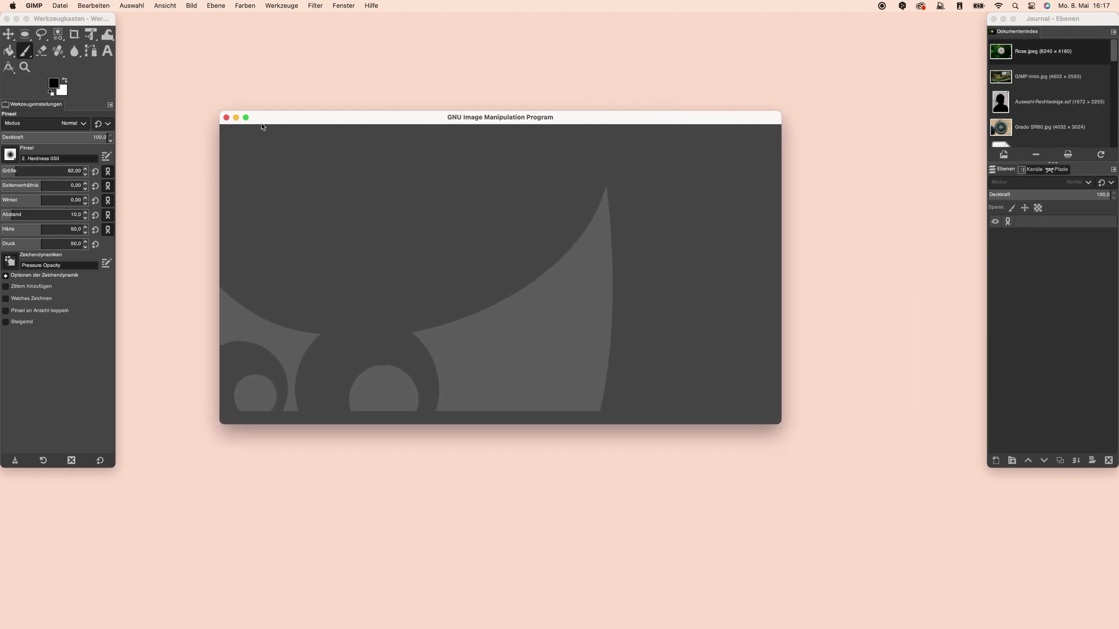
pyautogui.moveTo(52, 19); pyautogui.dragTo(109, 45)
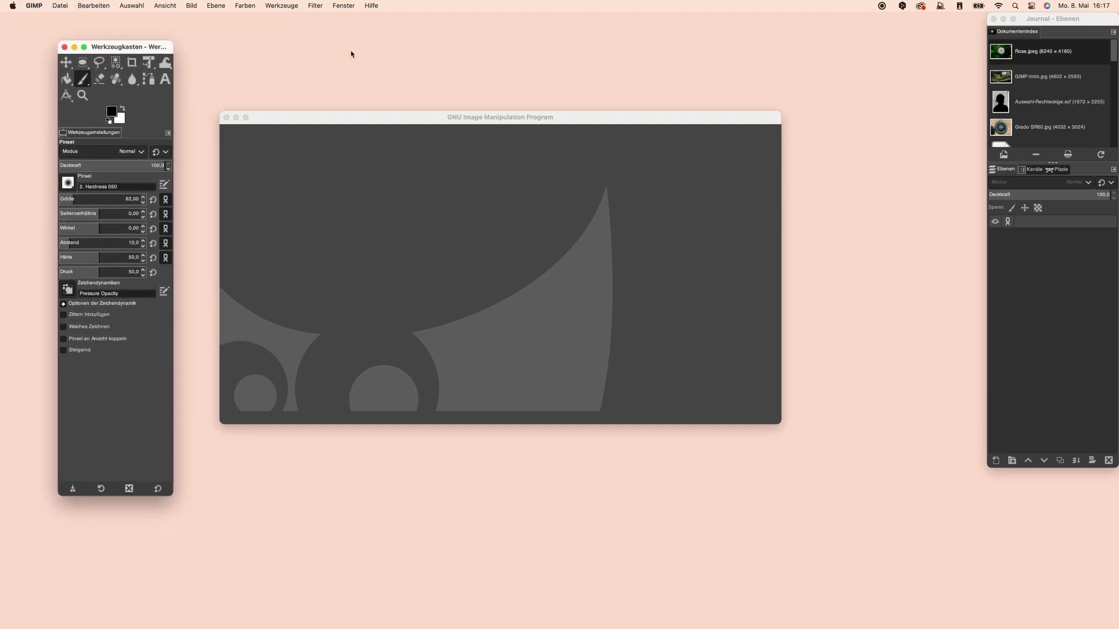
pyautogui.moveTo(344, 120); pyautogui.dragTo(363, 48)
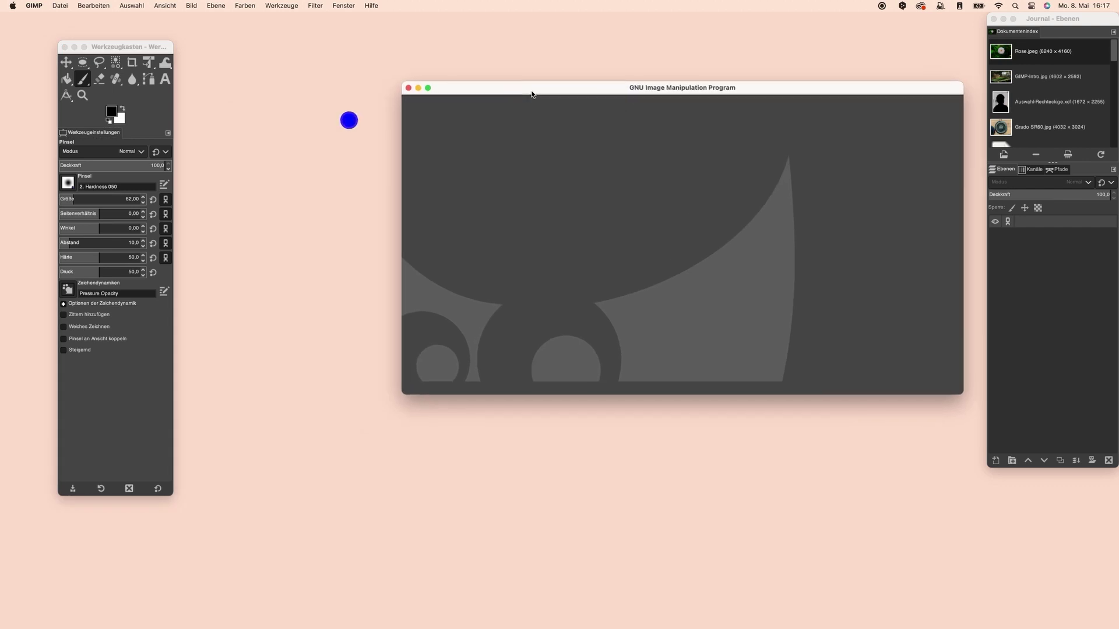
pyautogui.click(336, 7)
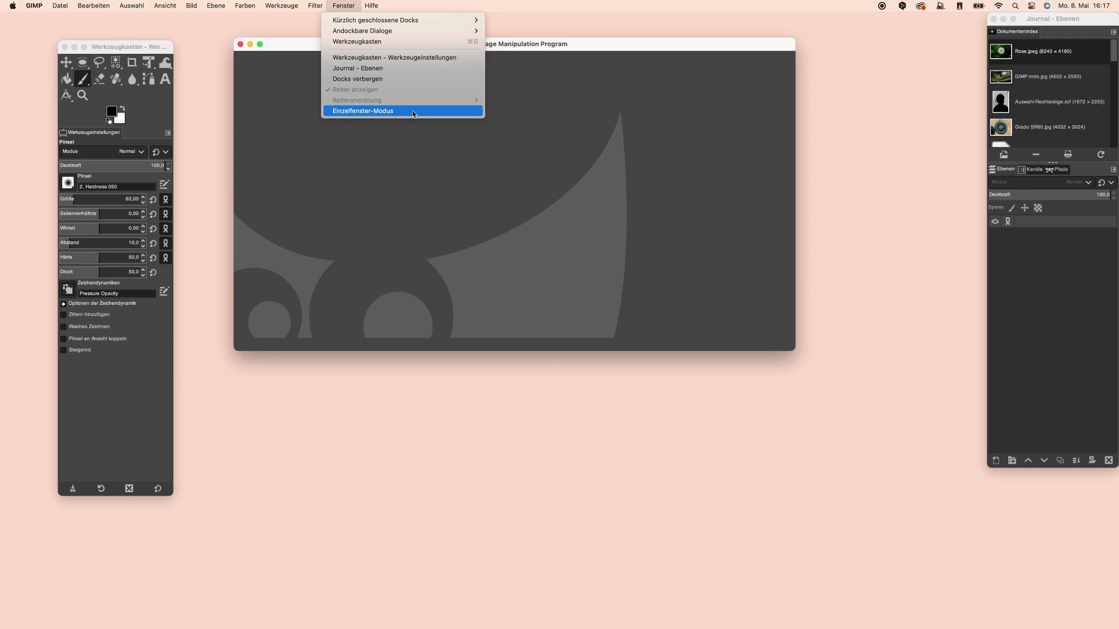
pyautogui.click(413, 114)
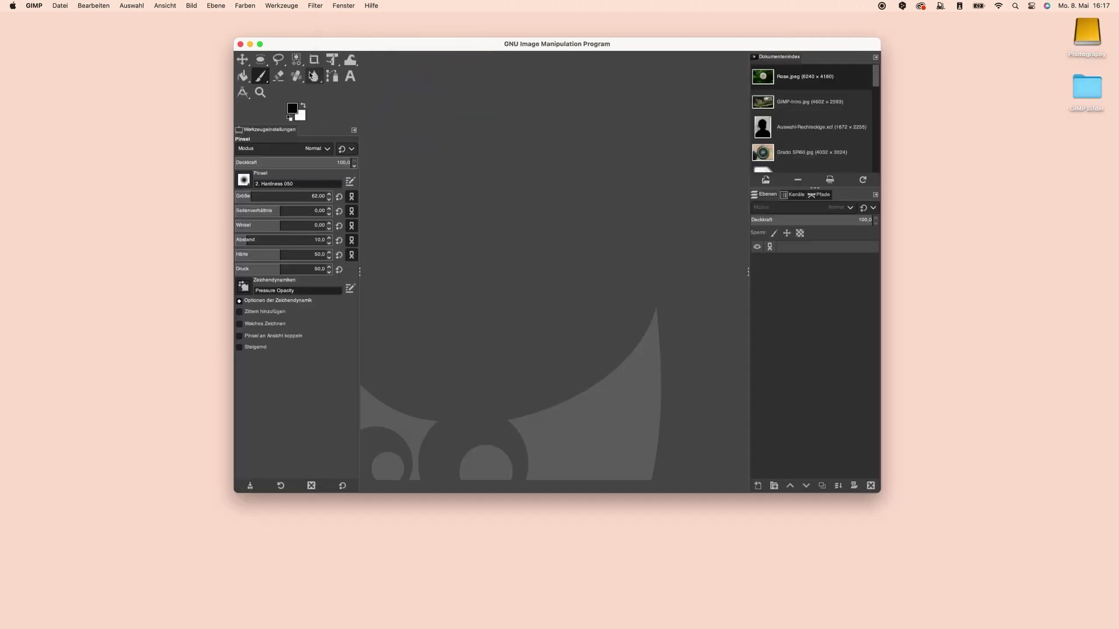
# Step: Maximise the GIMP window and toggle Einzelfenster-Modus in the Fenster menu
pyautogui.click(260, 46)
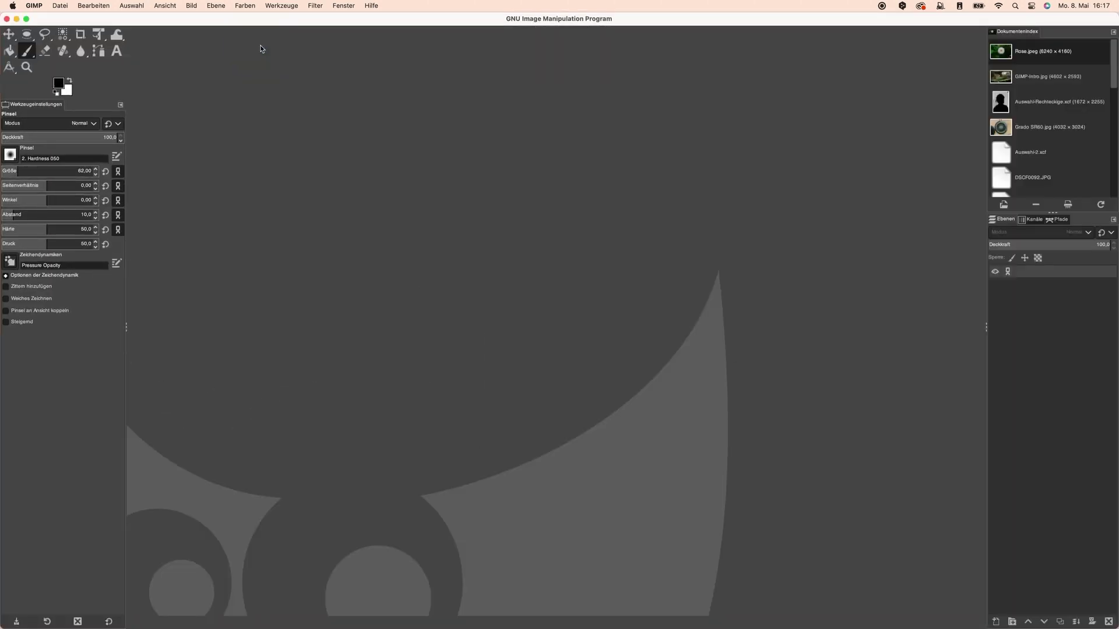
pyautogui.click(348, 6)
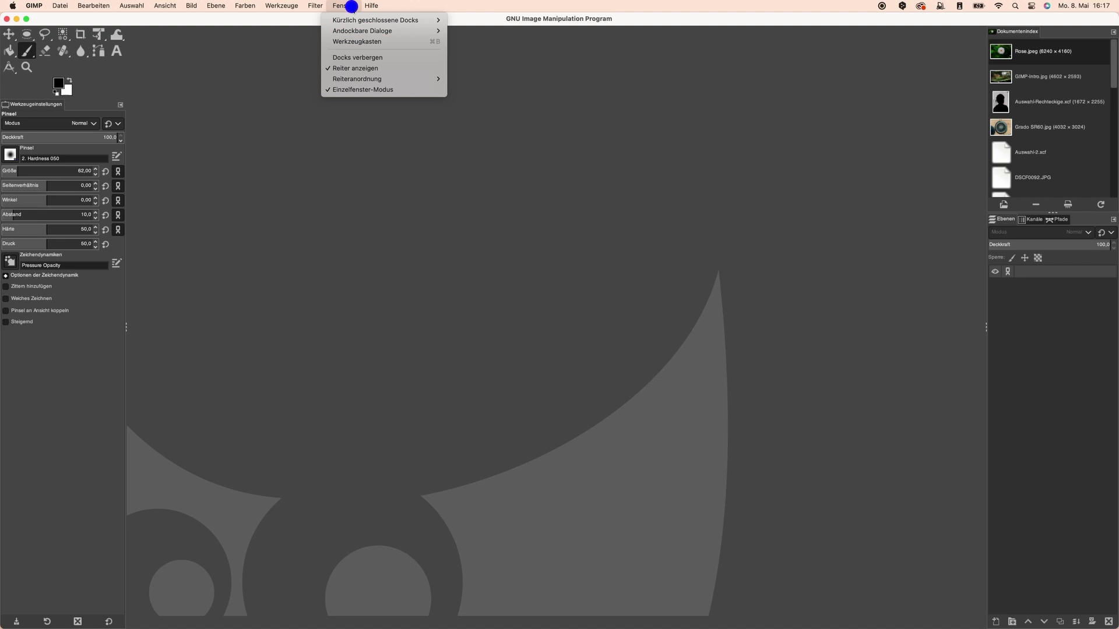
pyautogui.click(417, 90)
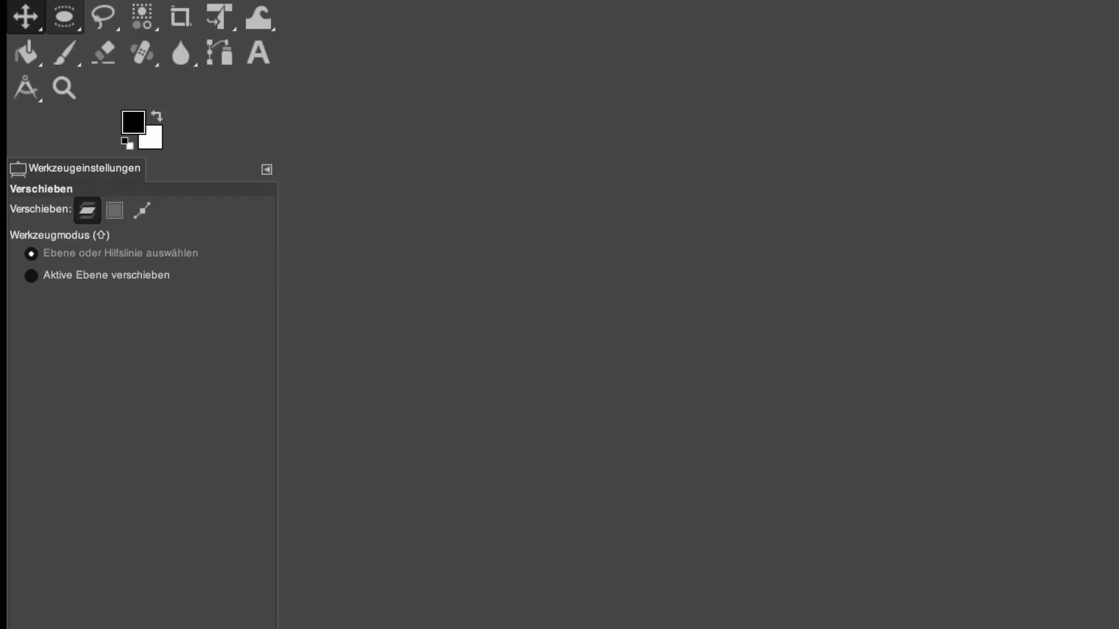
# Step: Try the ellipse select, eraser, heal and blur/sharpen tools, peek at the foreground colour chooser, then the move tool
pyautogui.click(64, 16)
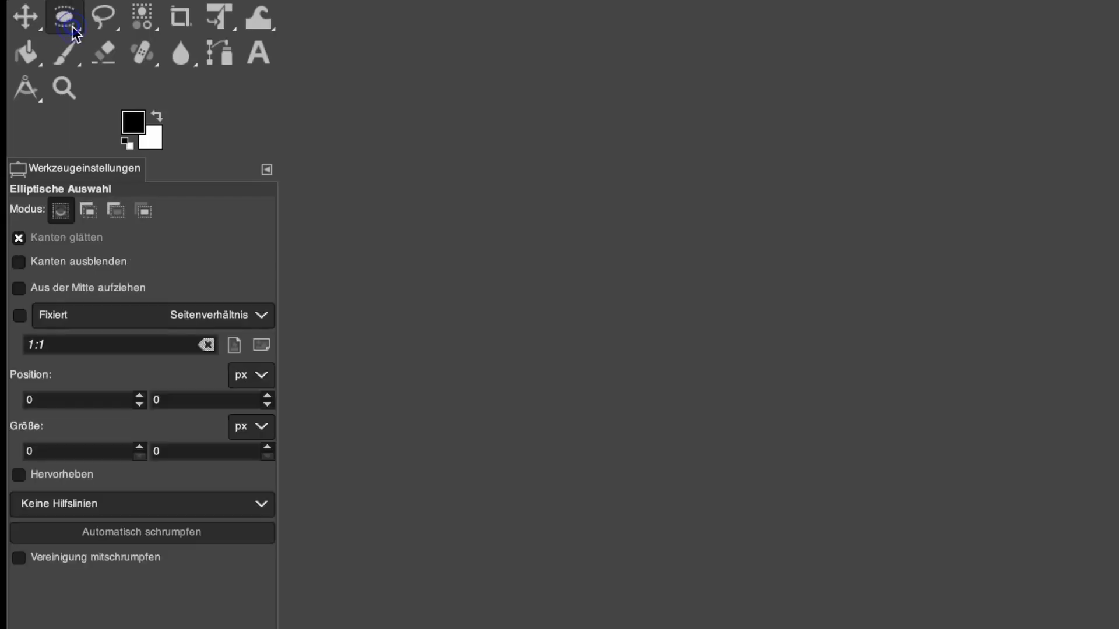
pyautogui.click(103, 55)
pyautogui.click(140, 54)
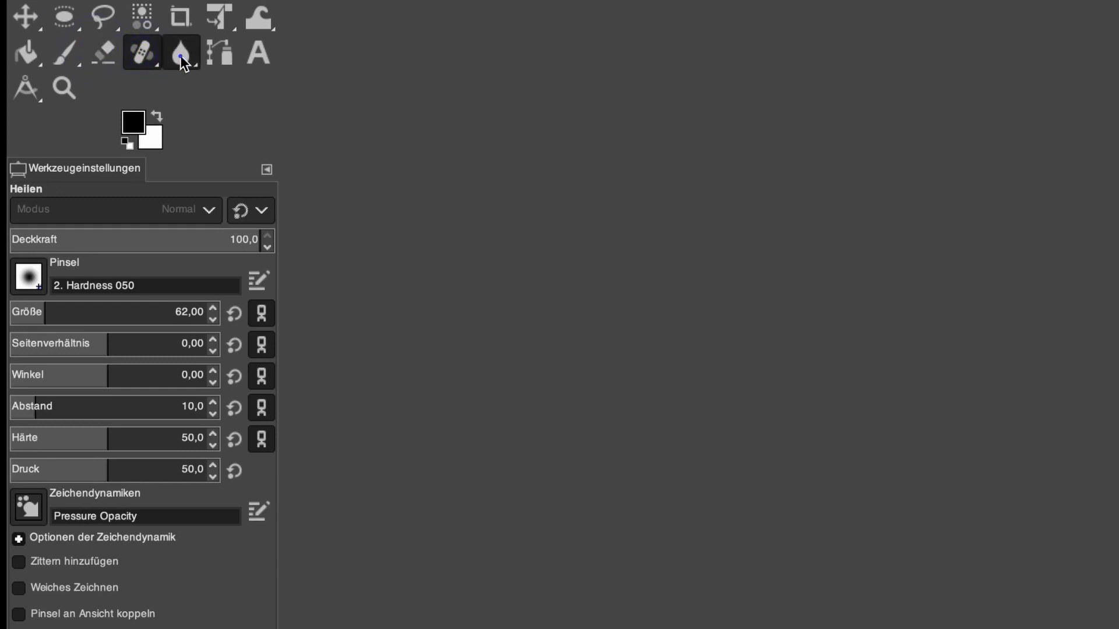
pyautogui.click(180, 55)
pyautogui.click(133, 118)
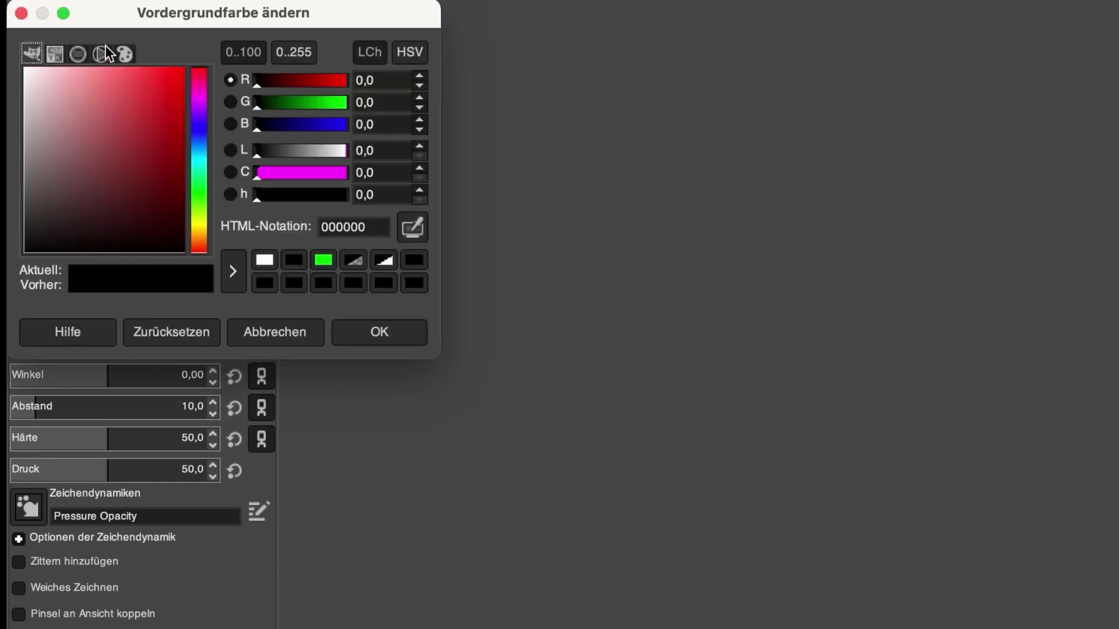
pyautogui.click(21, 13)
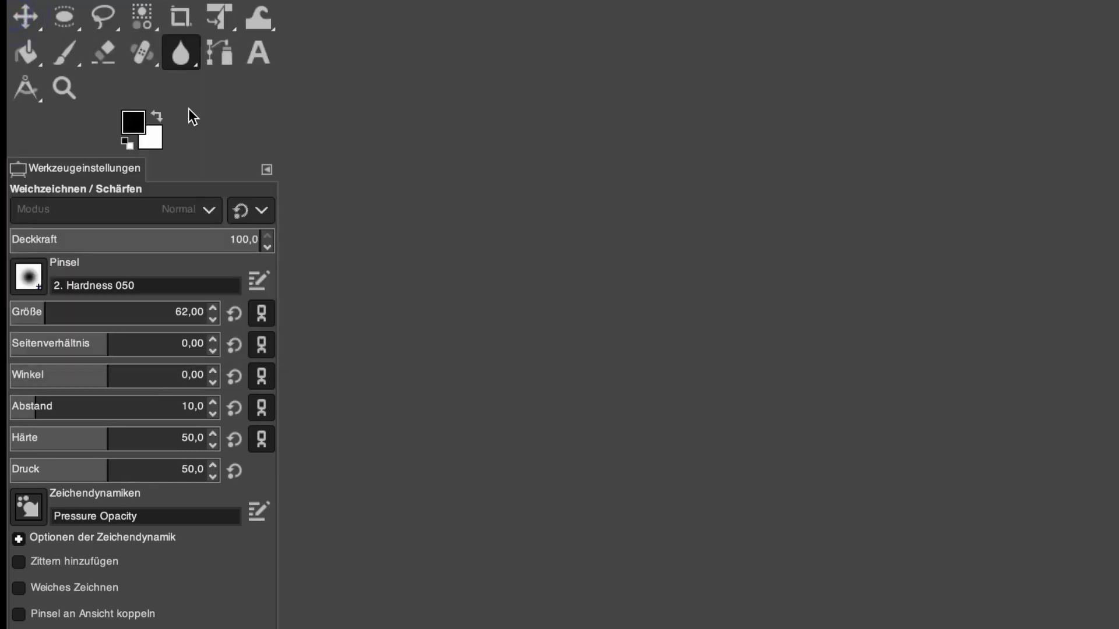
pyautogui.click(188, 109)
pyautogui.click(29, 18)
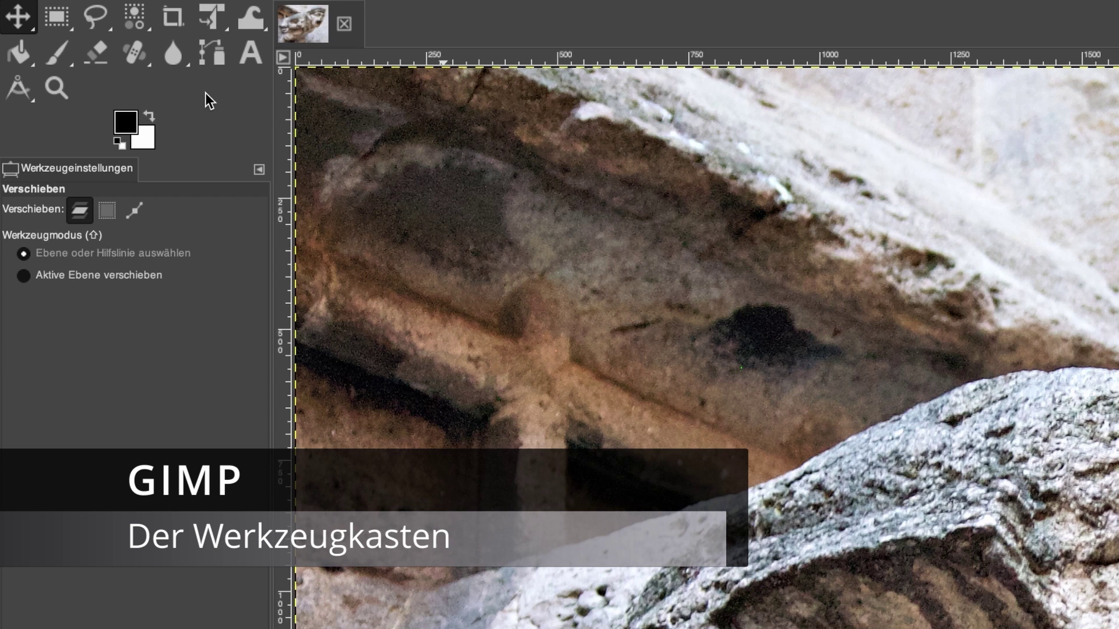
# Step: Cycle through Free Select, Select by Color, Crop, Unified Transform, Text, Zoom, Measure, Bucket Fill, ending on Rectangle Select
pyautogui.click(54, 23)
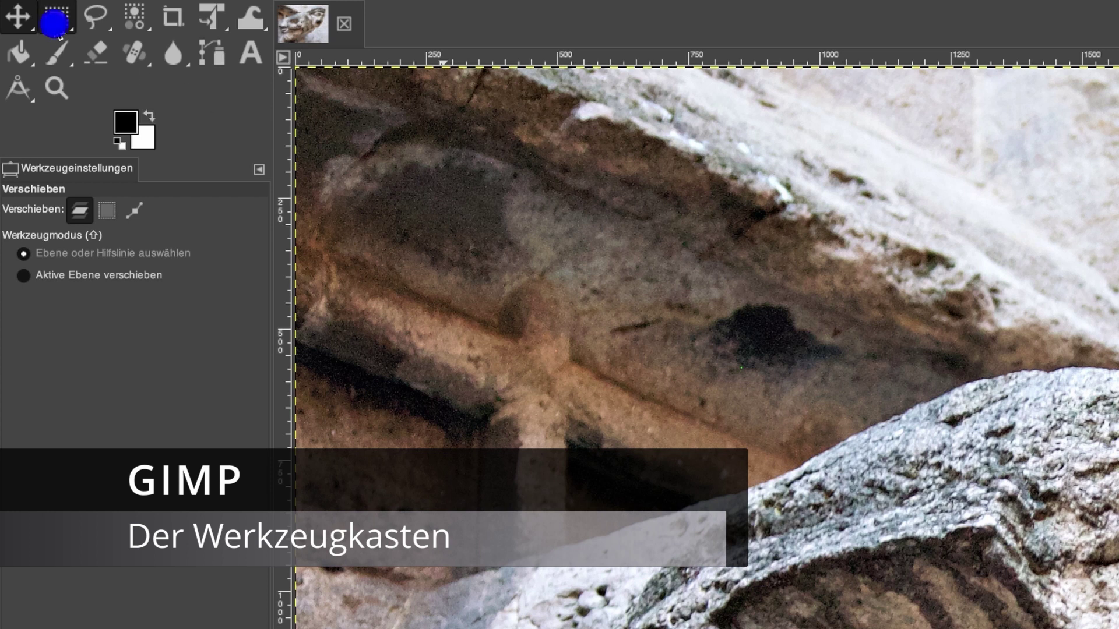
pyautogui.click(95, 20)
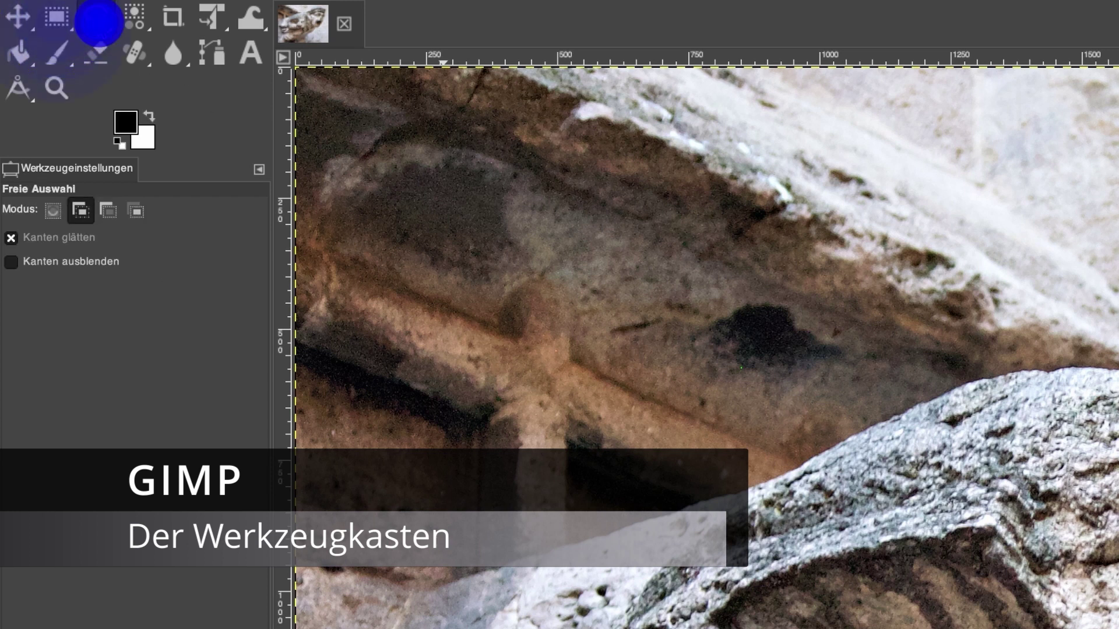
pyautogui.click(138, 21)
pyautogui.click(172, 18)
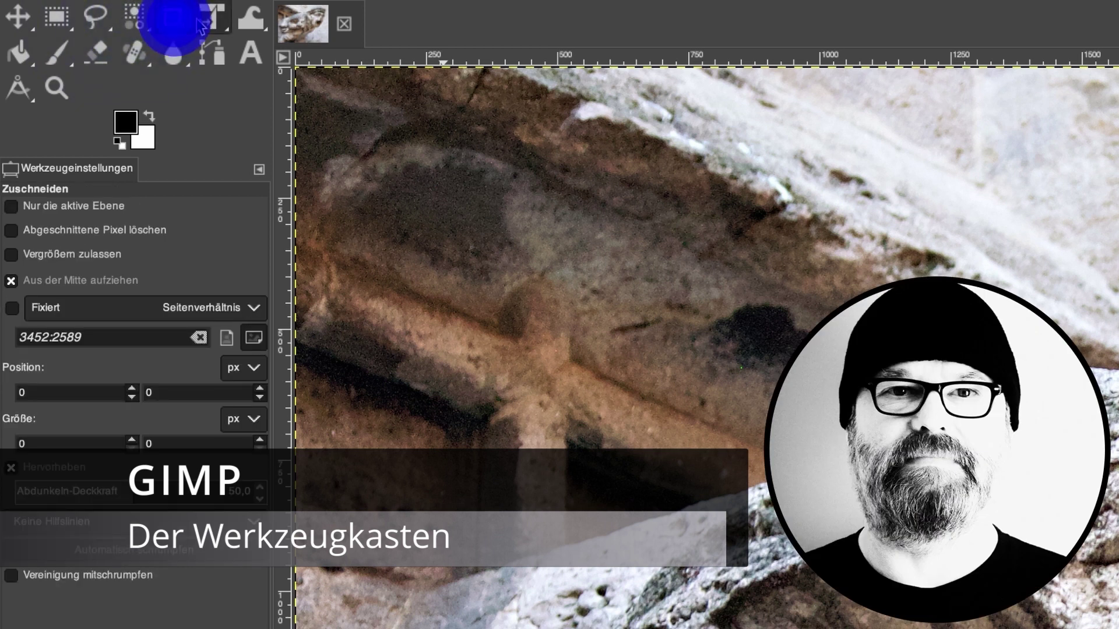
pyautogui.click(213, 23)
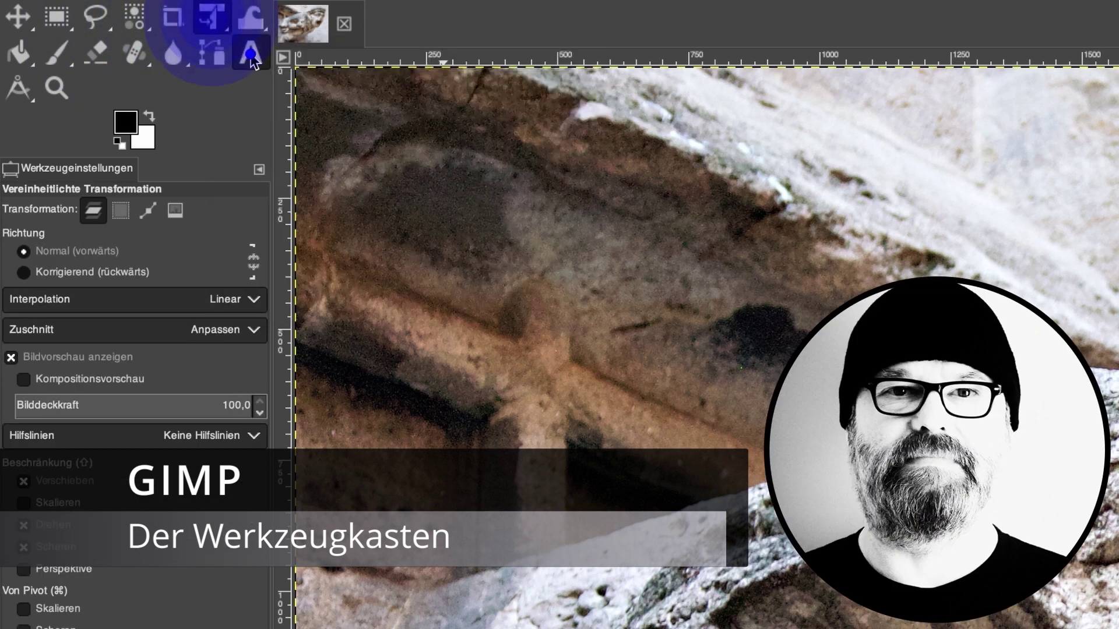
pyautogui.click(249, 52)
pyautogui.click(56, 87)
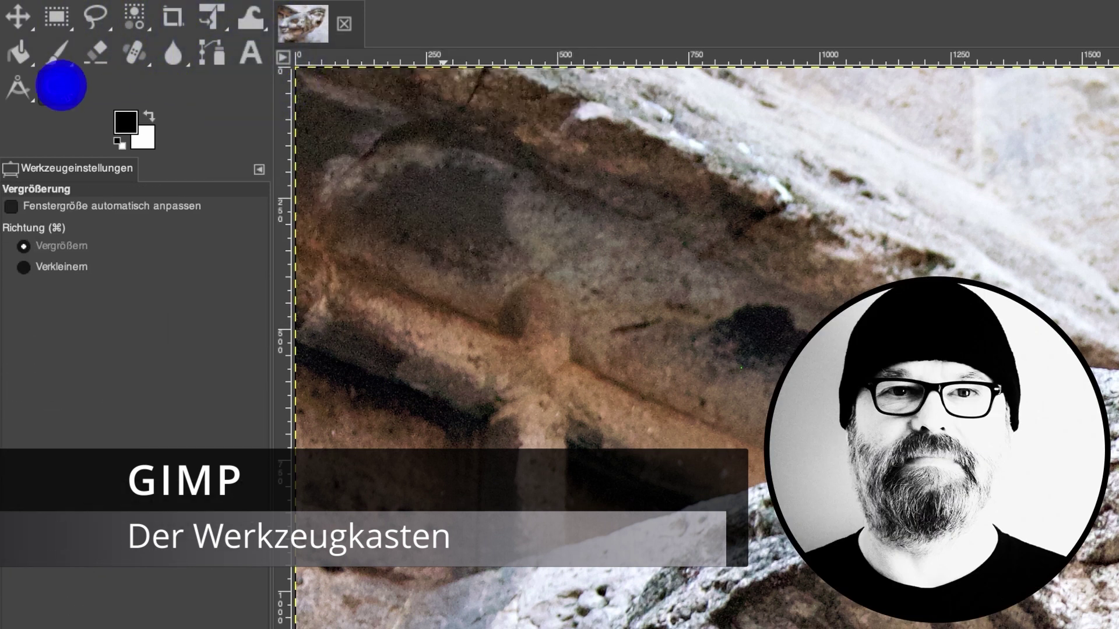
pyautogui.click(19, 87)
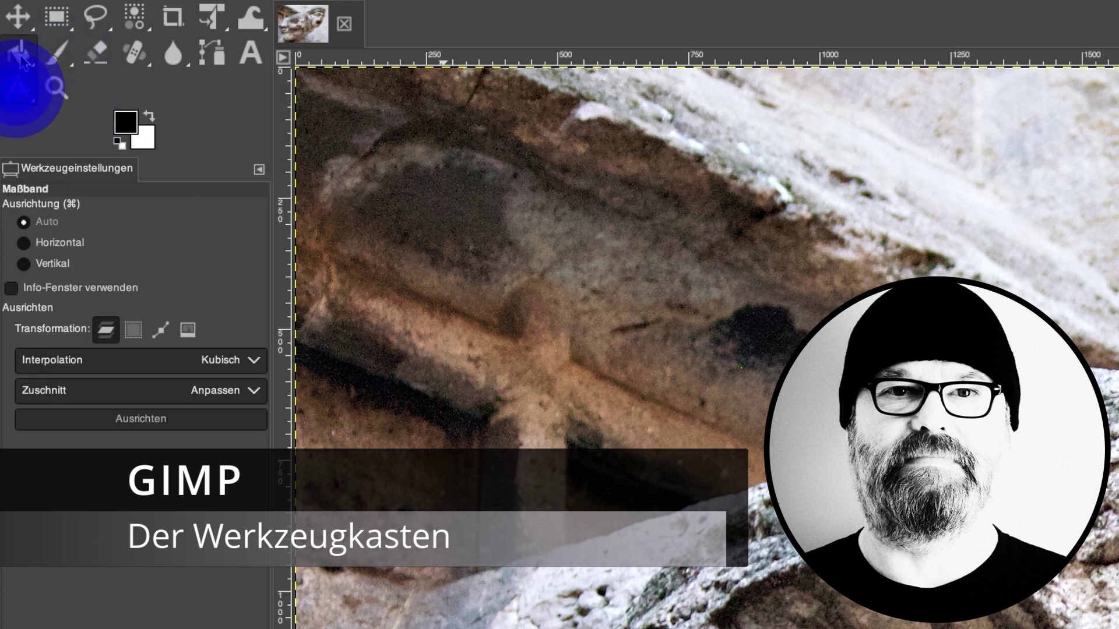
pyautogui.click(19, 53)
pyautogui.click(57, 16)
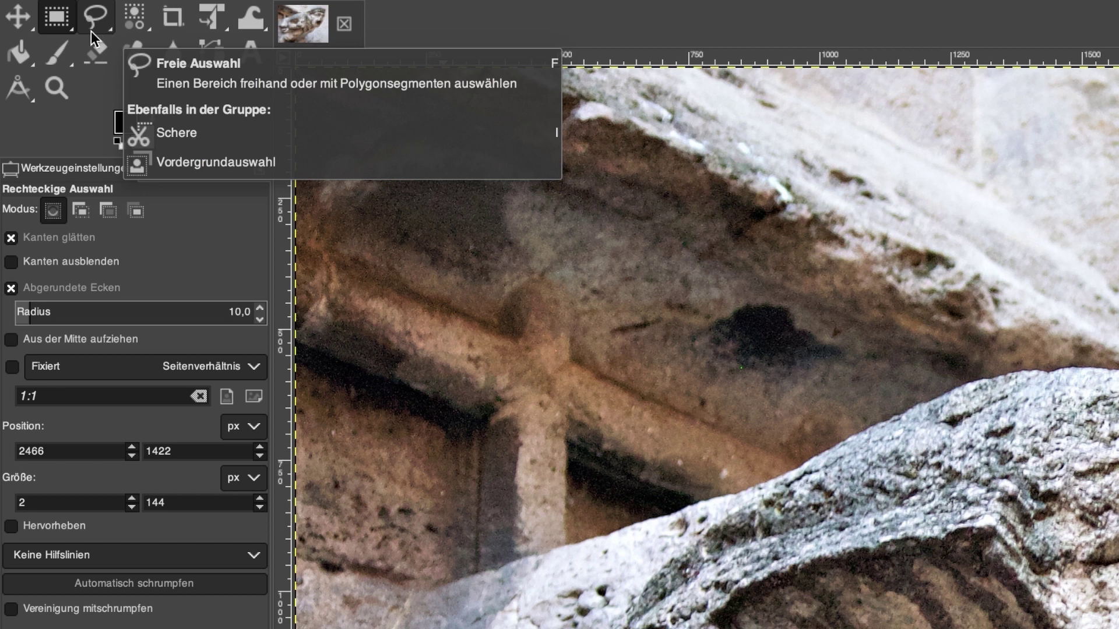
pyautogui.click(61, 17)
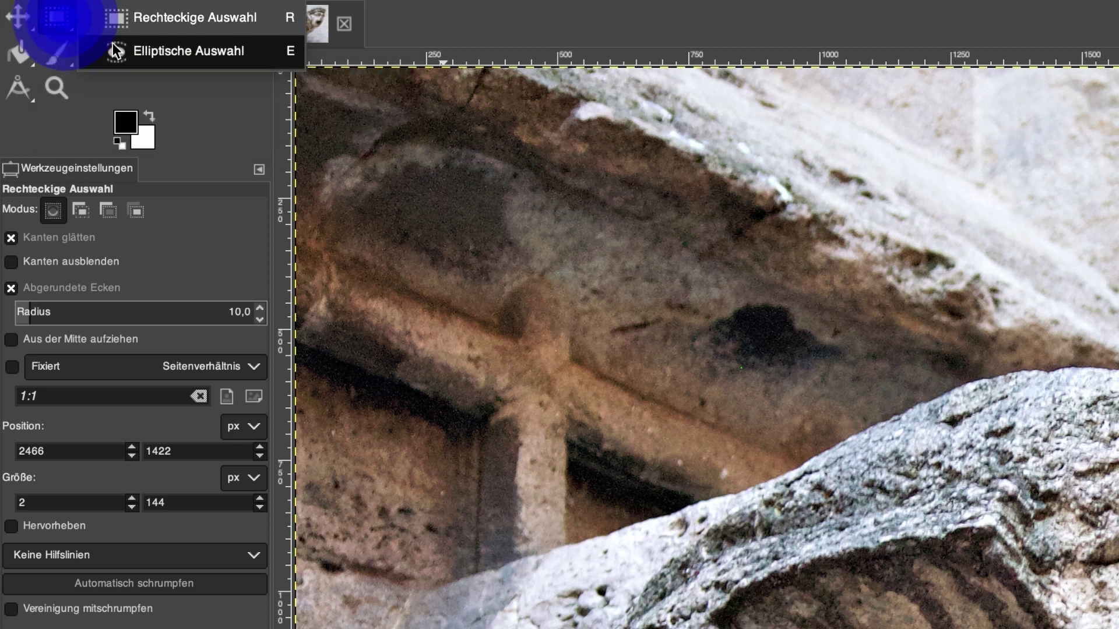
pyautogui.click(130, 55)
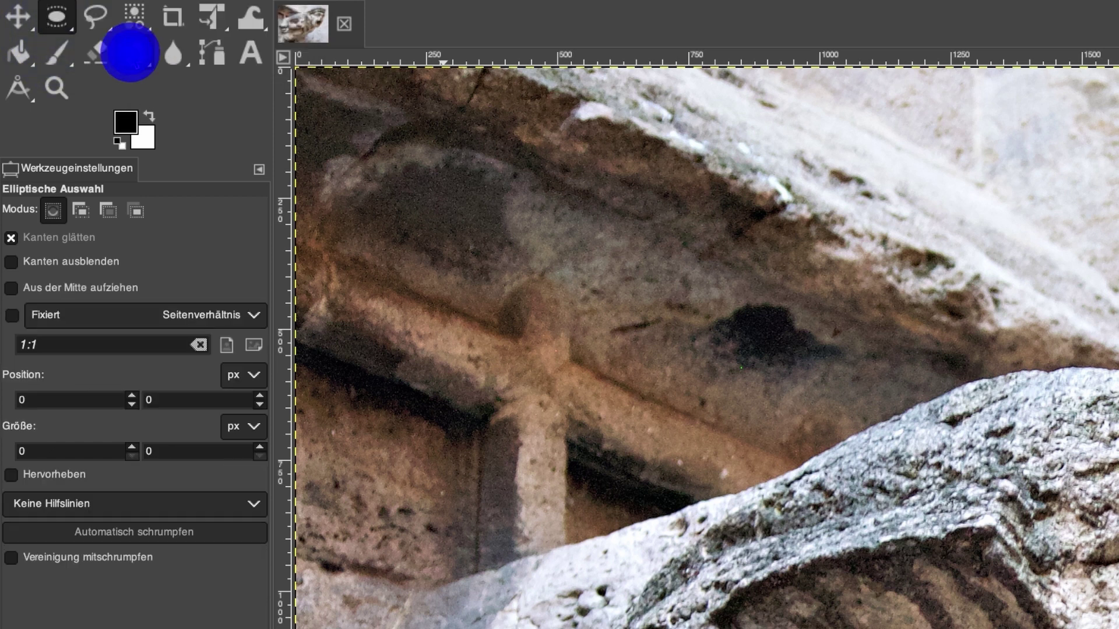
pyautogui.click(65, 23)
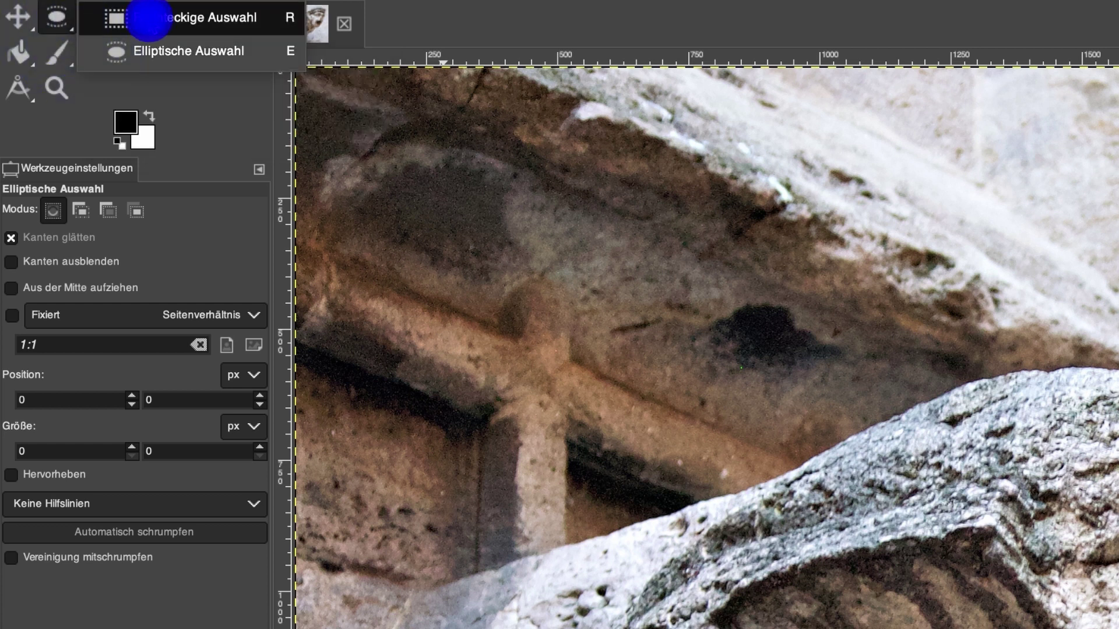
pyautogui.click(150, 20)
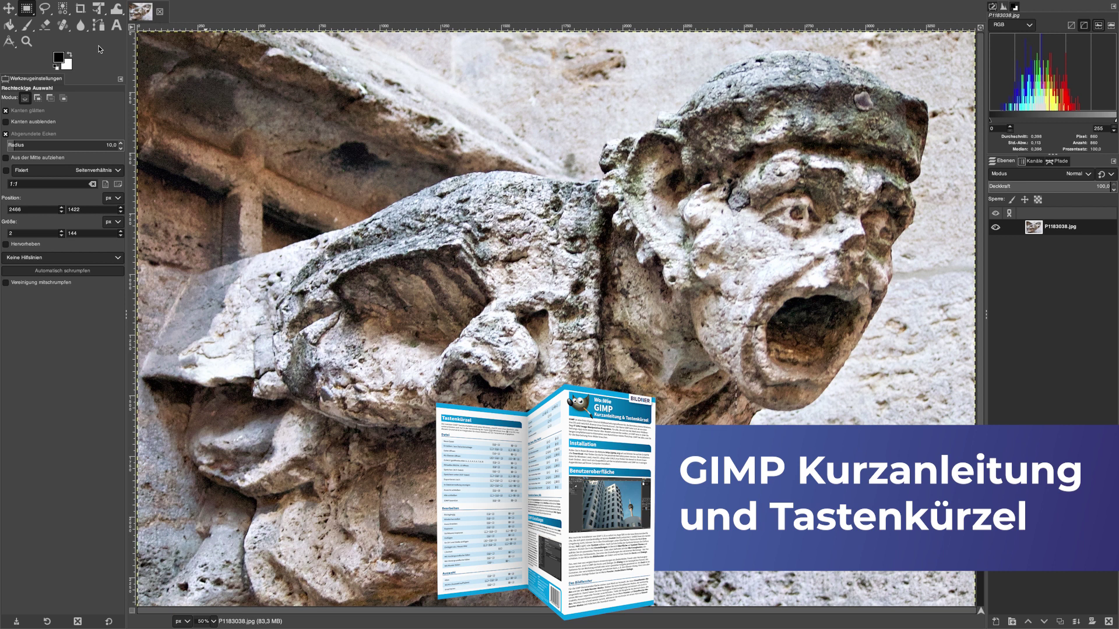
# Step: Uncheck Werkzeuggruppen verwenden on the Werkzeugkasten preferences page and confirm with OK
pyautogui.click(29, 6)
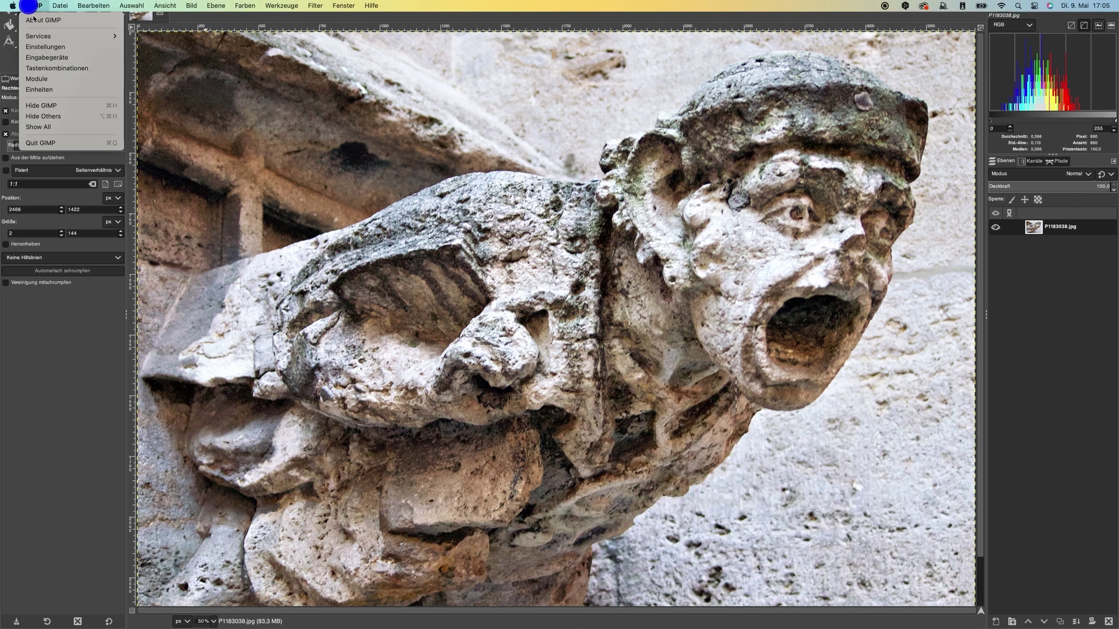
pyautogui.click(45, 46)
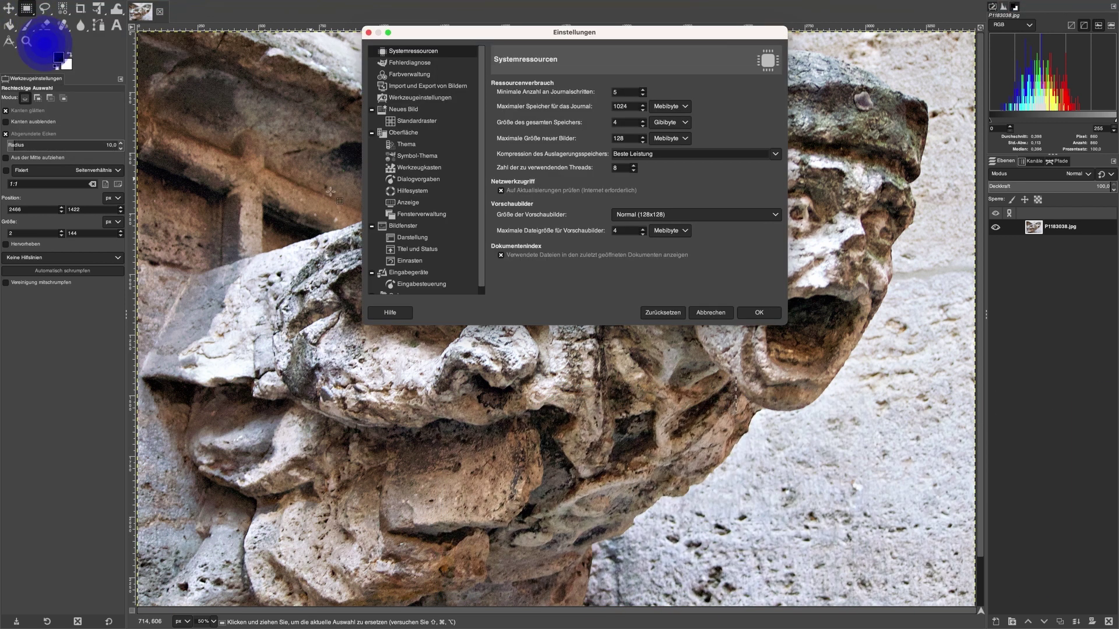
pyautogui.click(426, 169)
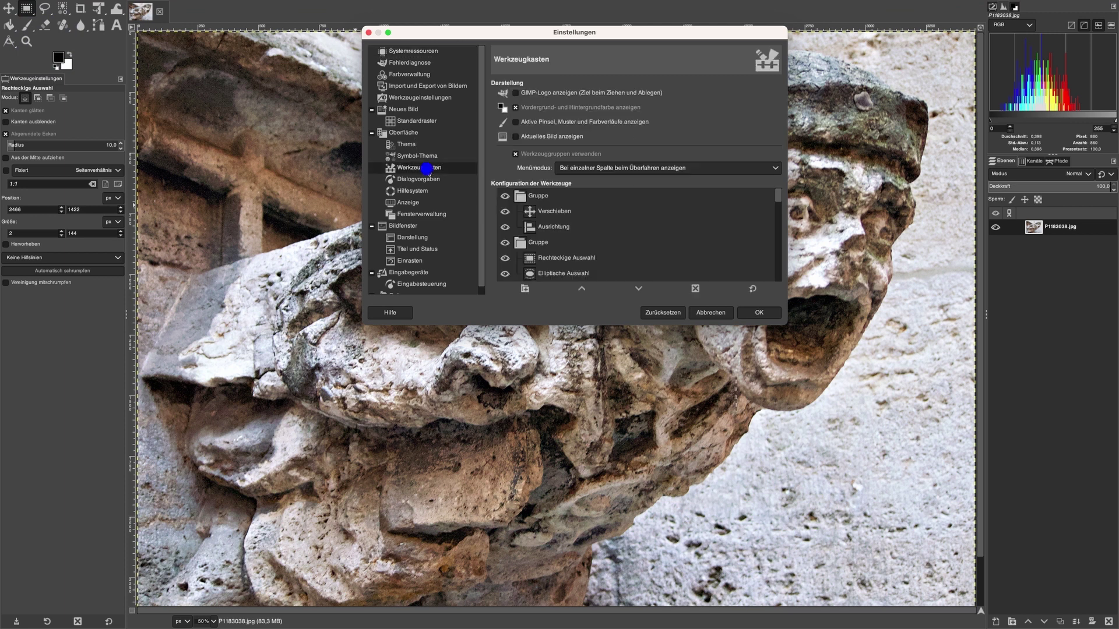
pyautogui.click(515, 154)
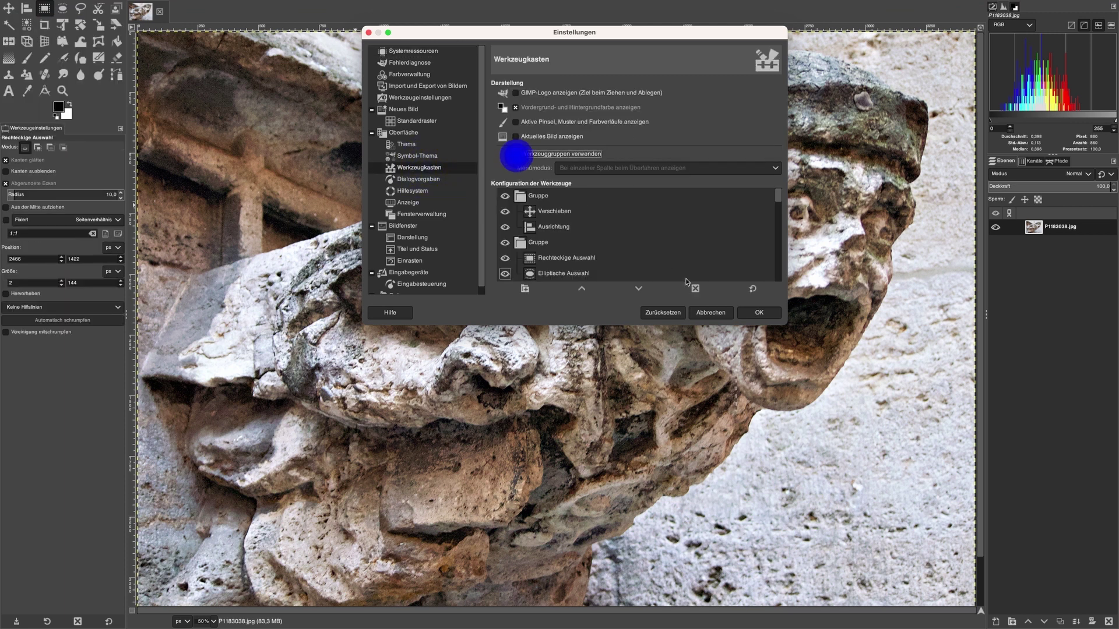
pyautogui.click(759, 312)
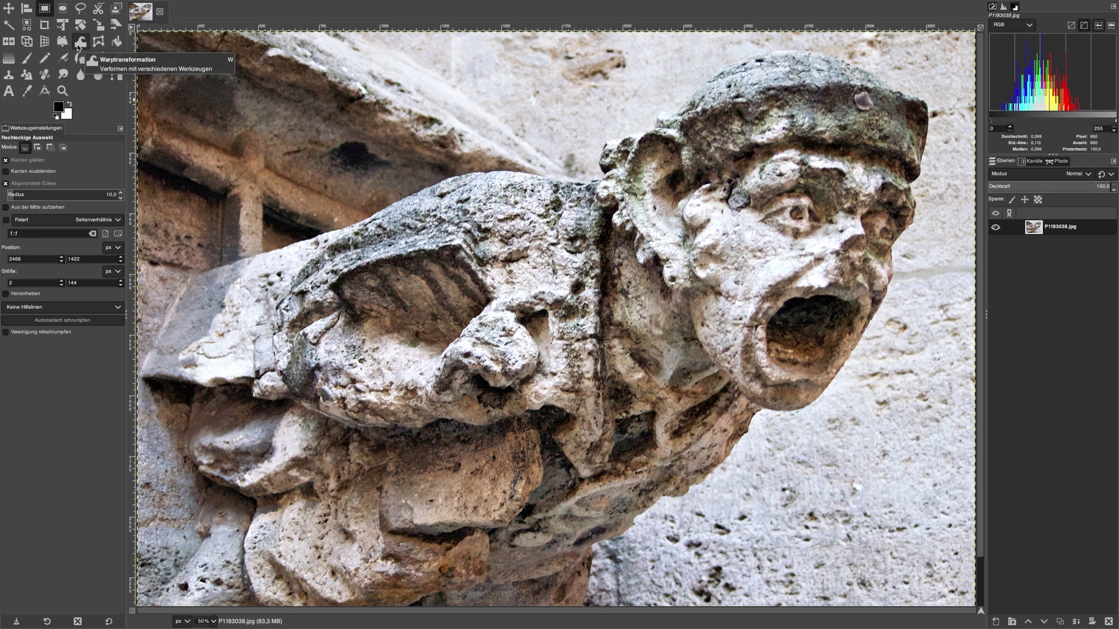
# Step: Select the Pinsel tool and set size 99, aspect ratio 9, angle 10 and spacing 14
pyautogui.click(29, 61)
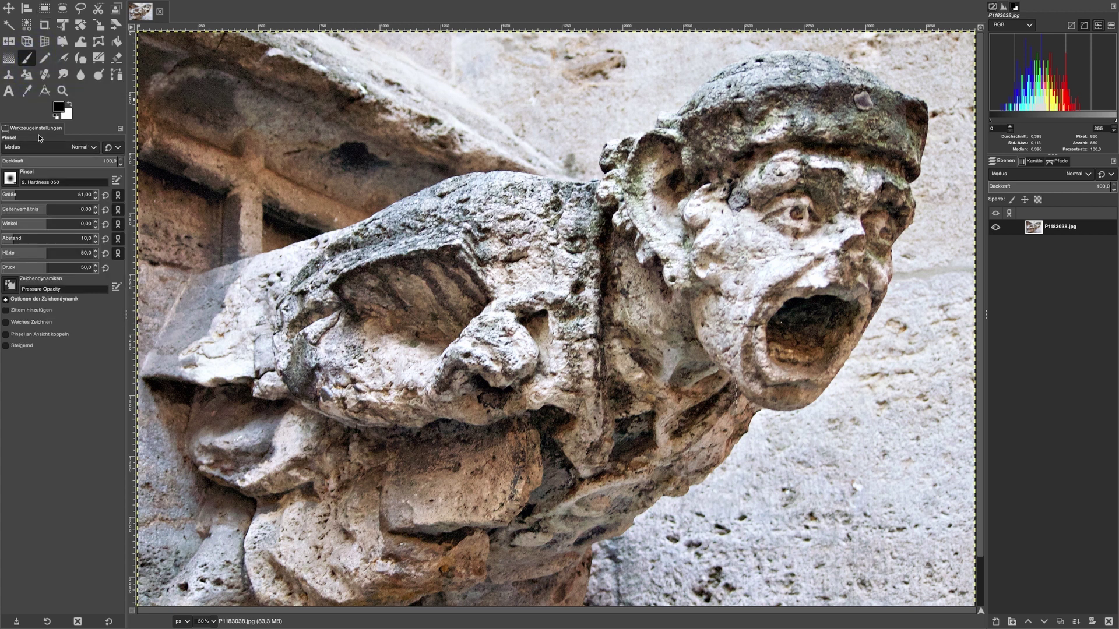
pyautogui.click(16, 198)
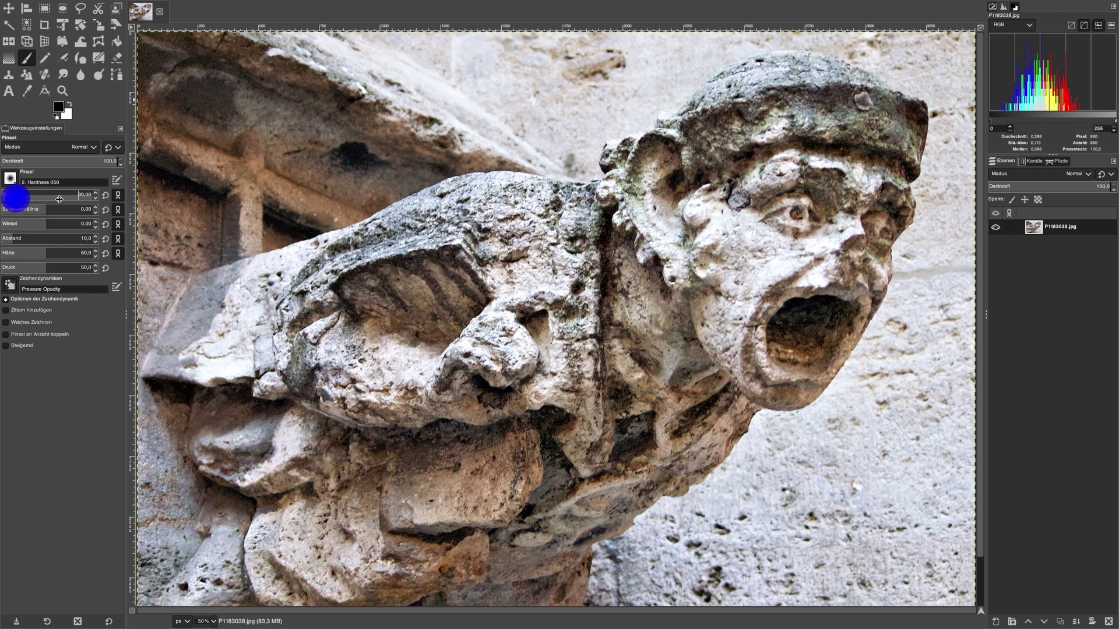
pyautogui.click(48, 209)
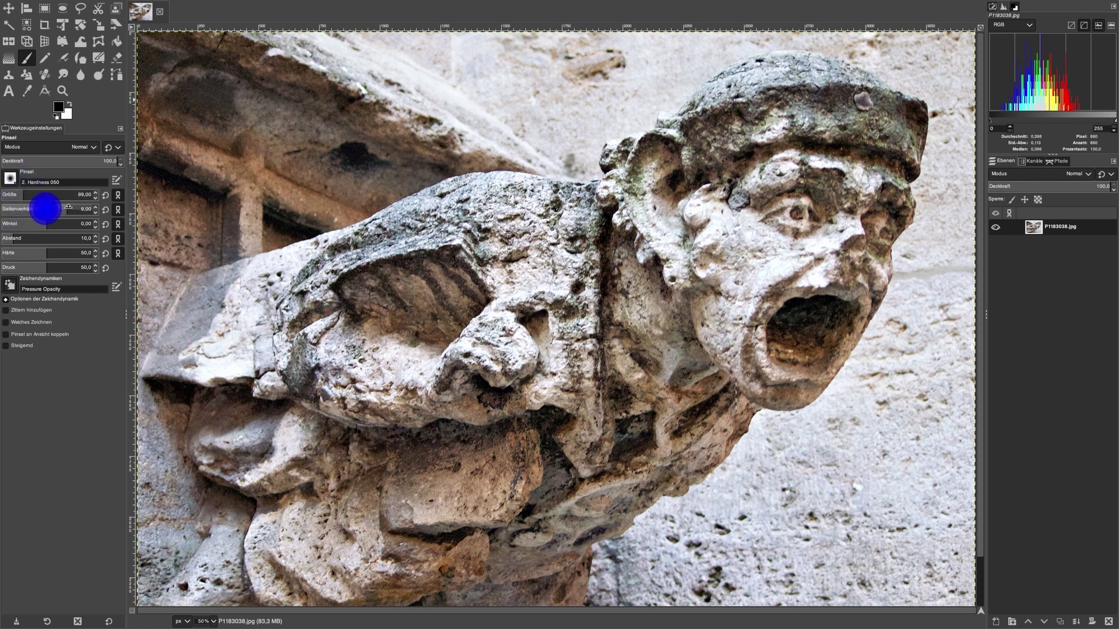
pyautogui.click(46, 225)
pyautogui.write('10')
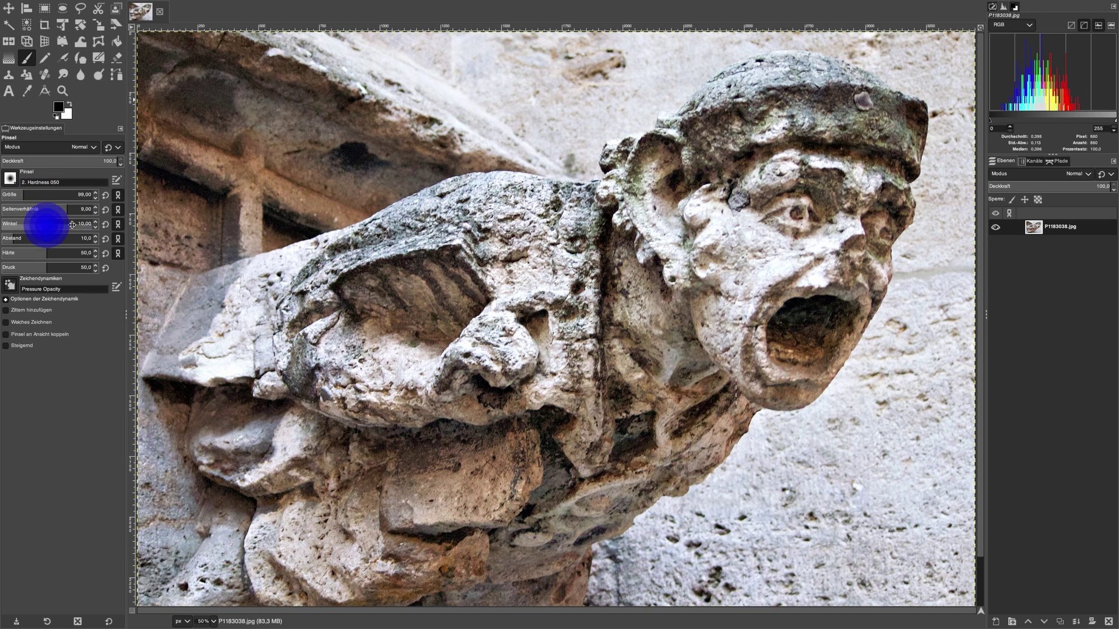
pyautogui.press('Return')
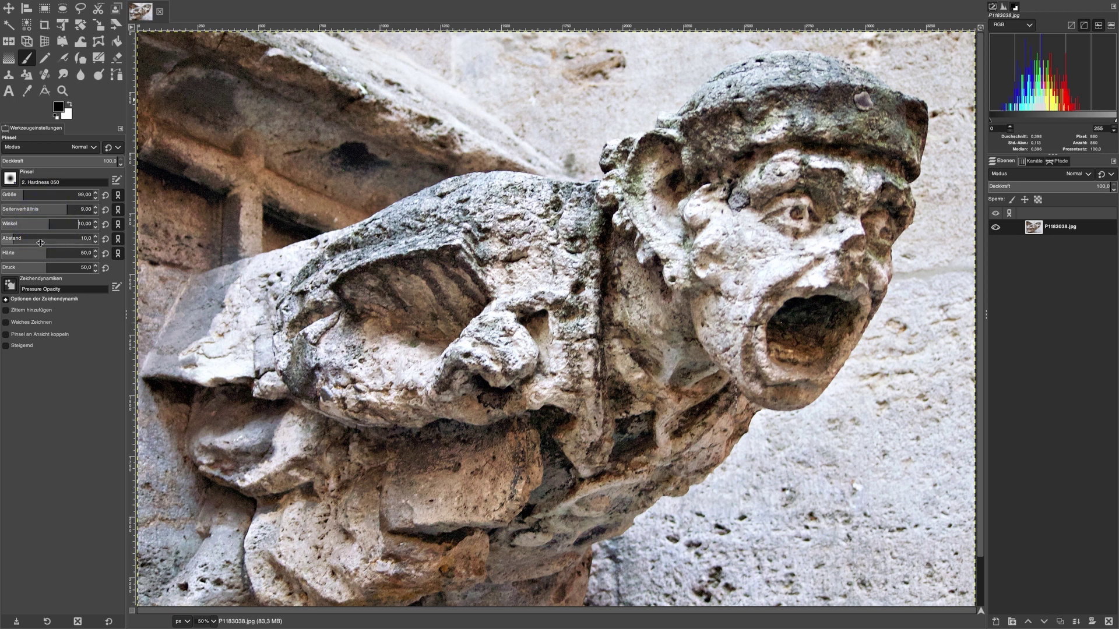
pyautogui.moveTo(12, 240); pyautogui.dragTo(33, 237)
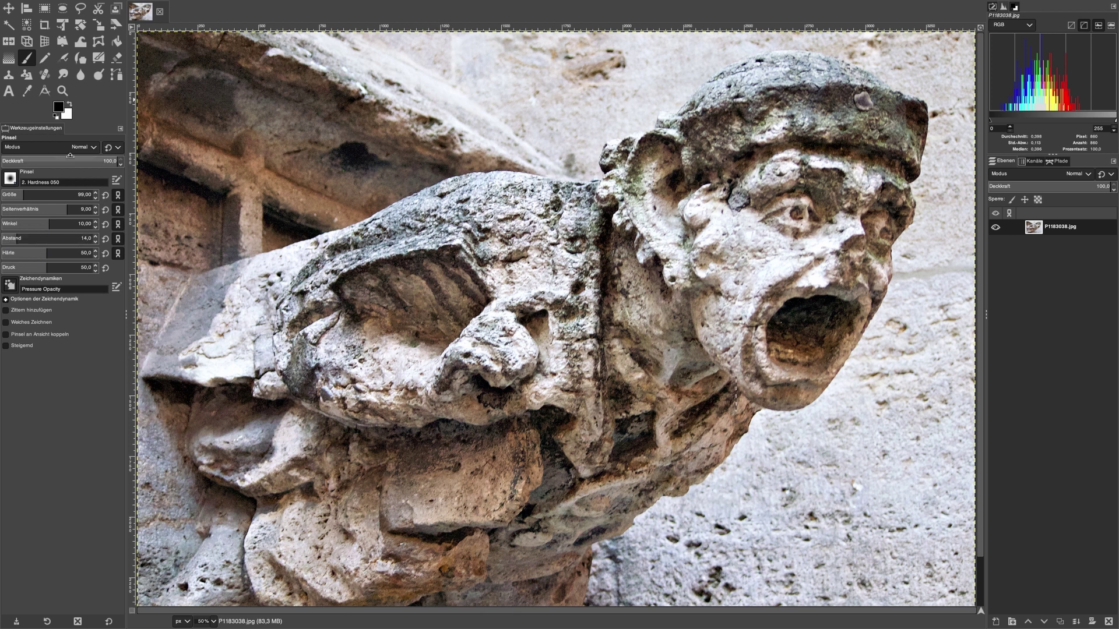
pyautogui.click(111, 163)
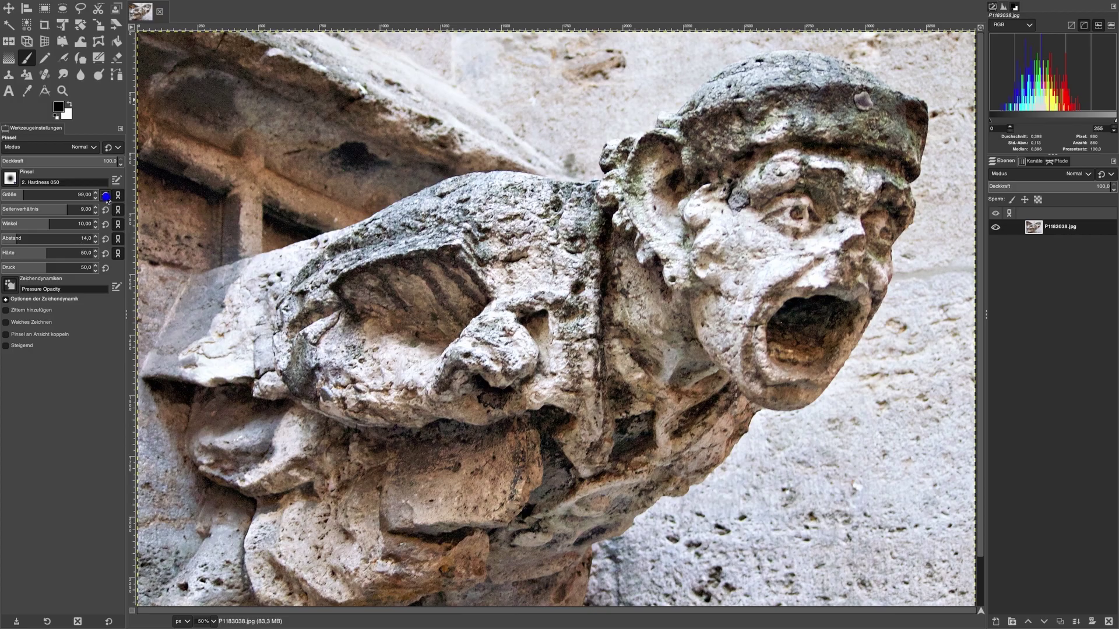
# Step: Reset the brush size to 51, angle to 0 and spacing to 10
pyautogui.click(106, 196)
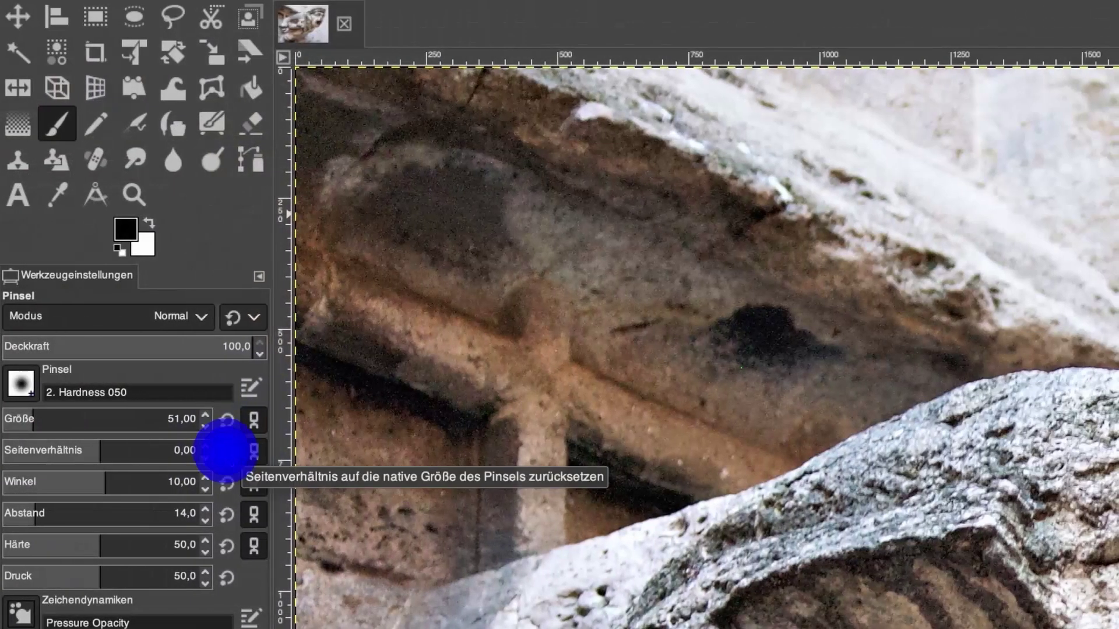
pyautogui.click(227, 481)
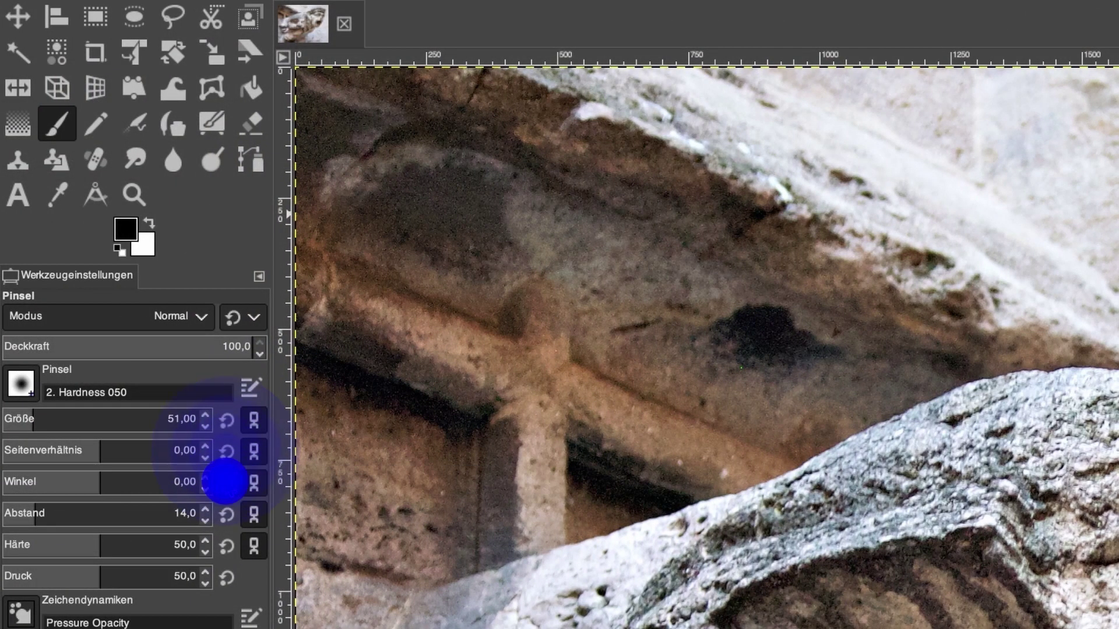
pyautogui.click(227, 514)
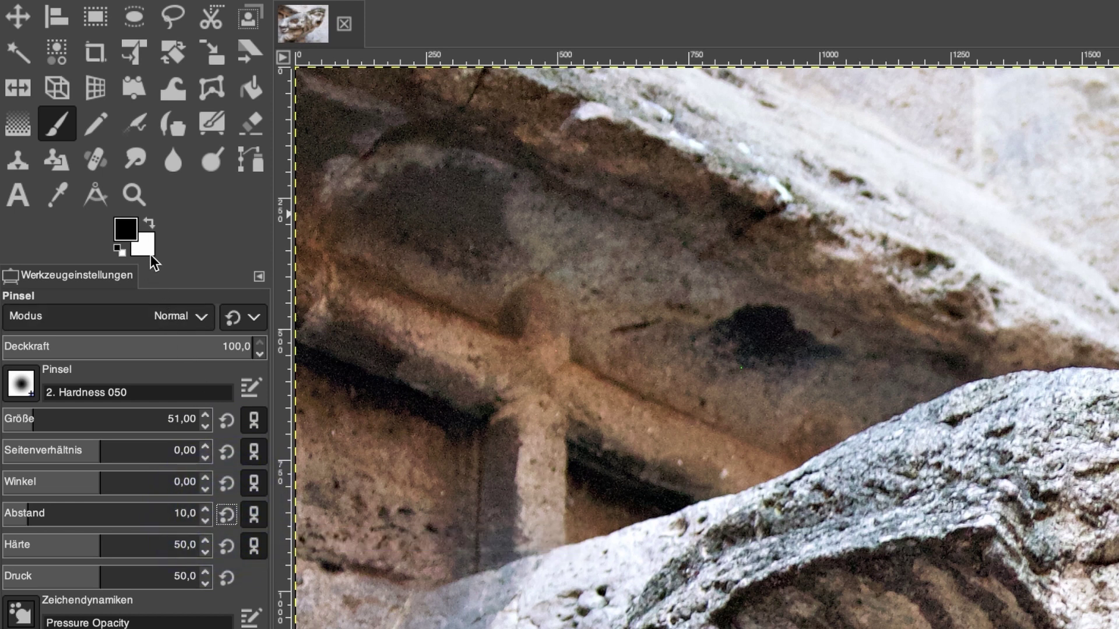
# Step: In the foreground colour dialog, fine-tune the colour to the magenta ec26a2
pyautogui.click(126, 230)
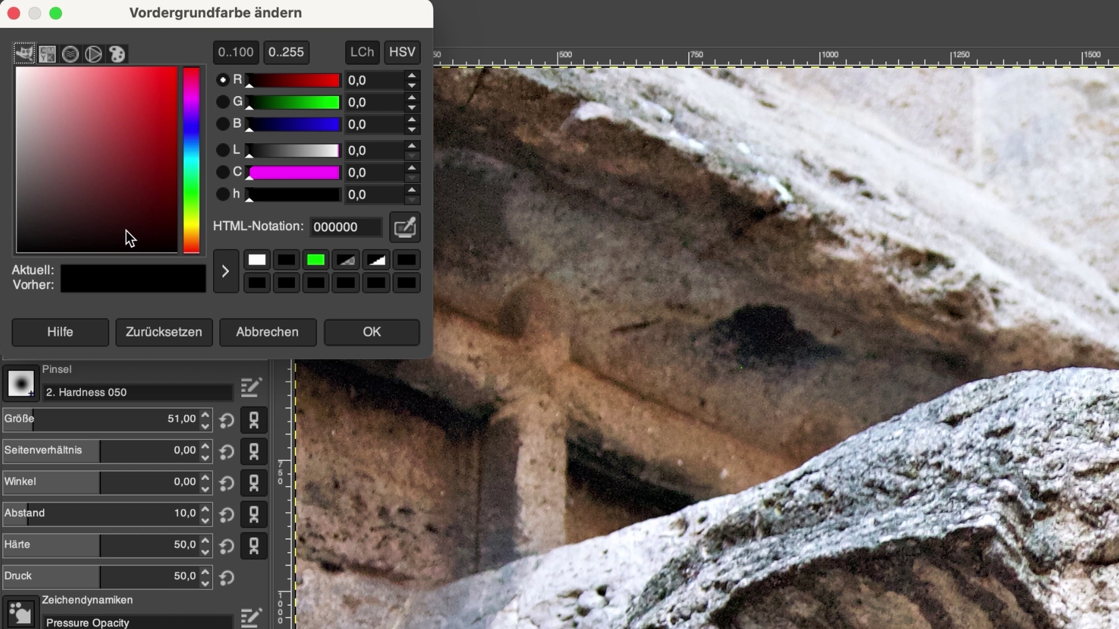
pyautogui.click(155, 81)
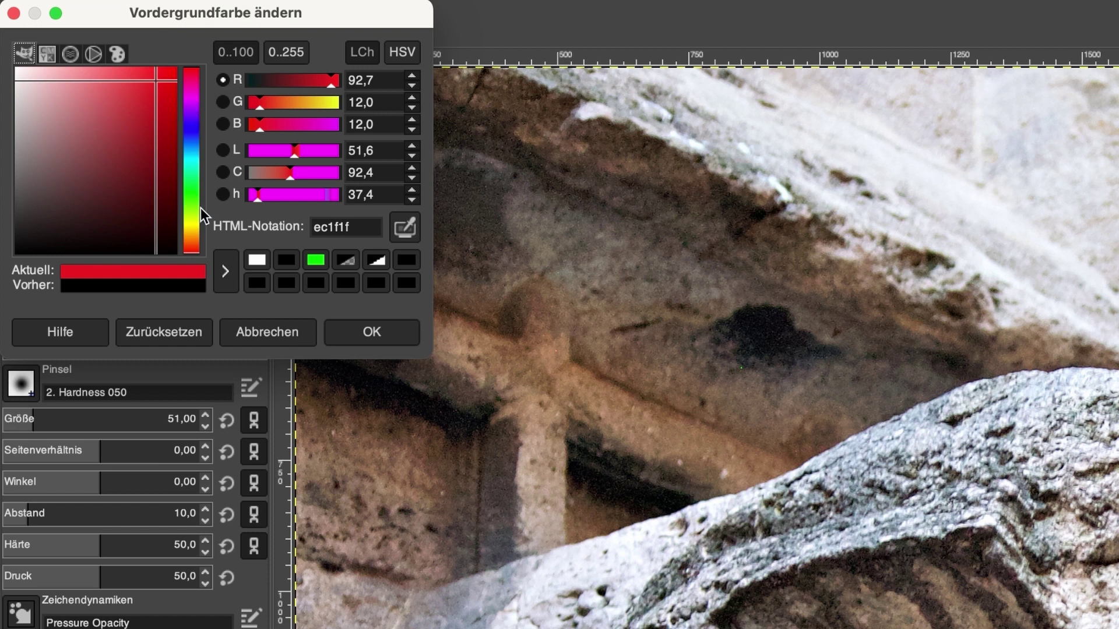
pyautogui.moveTo(191, 195); pyautogui.dragTo(189, 89)
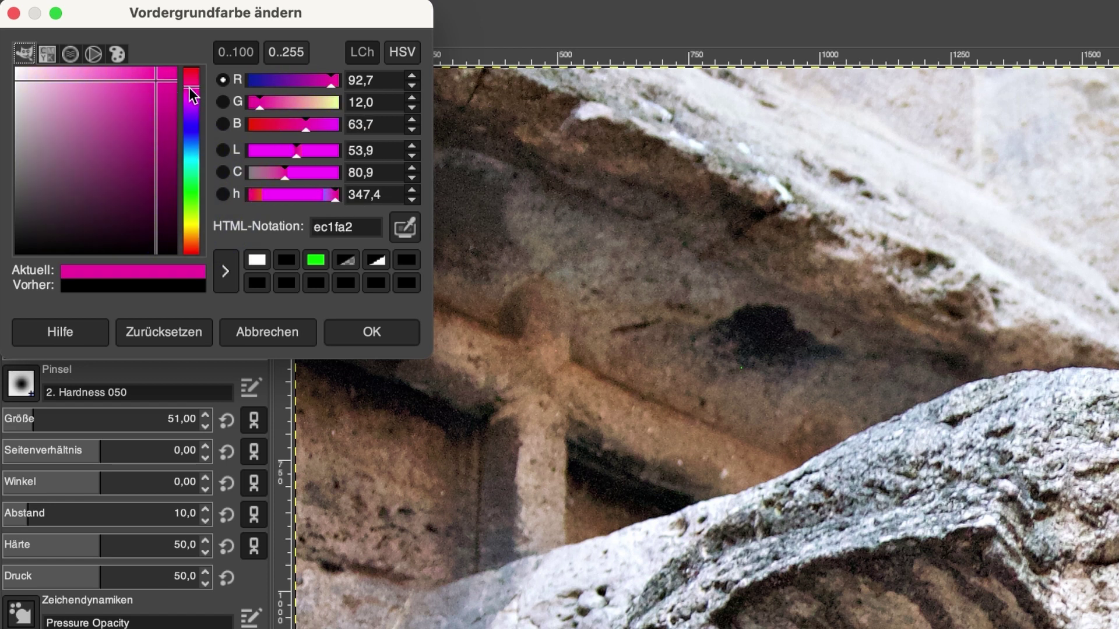
pyautogui.click(412, 75)
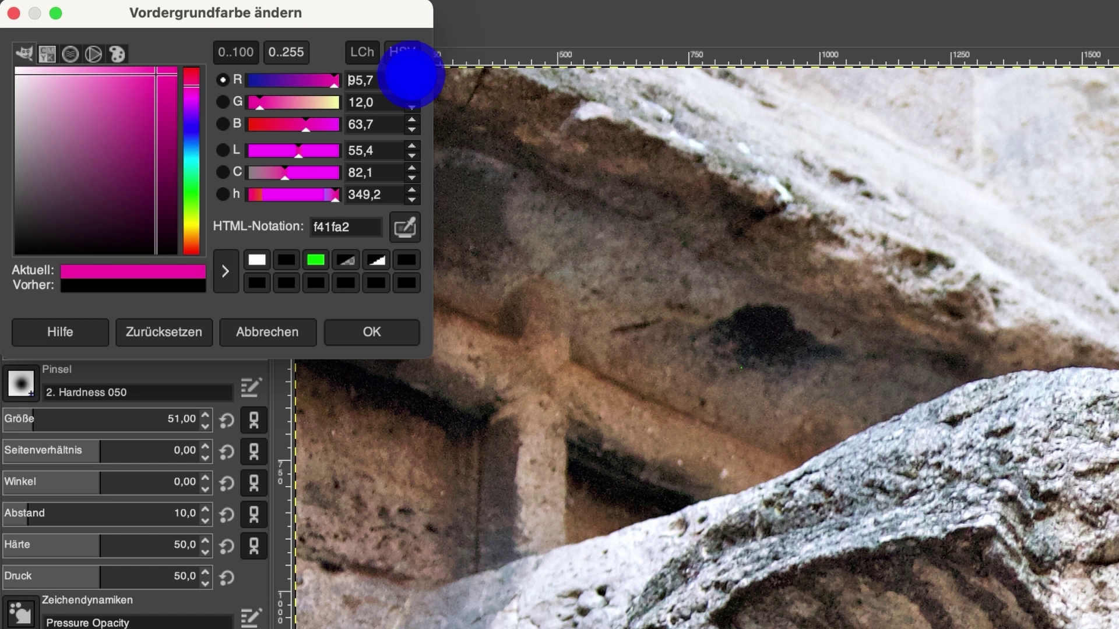
pyautogui.click(411, 85)
pyautogui.click(412, 97)
pyautogui.click(412, 97)
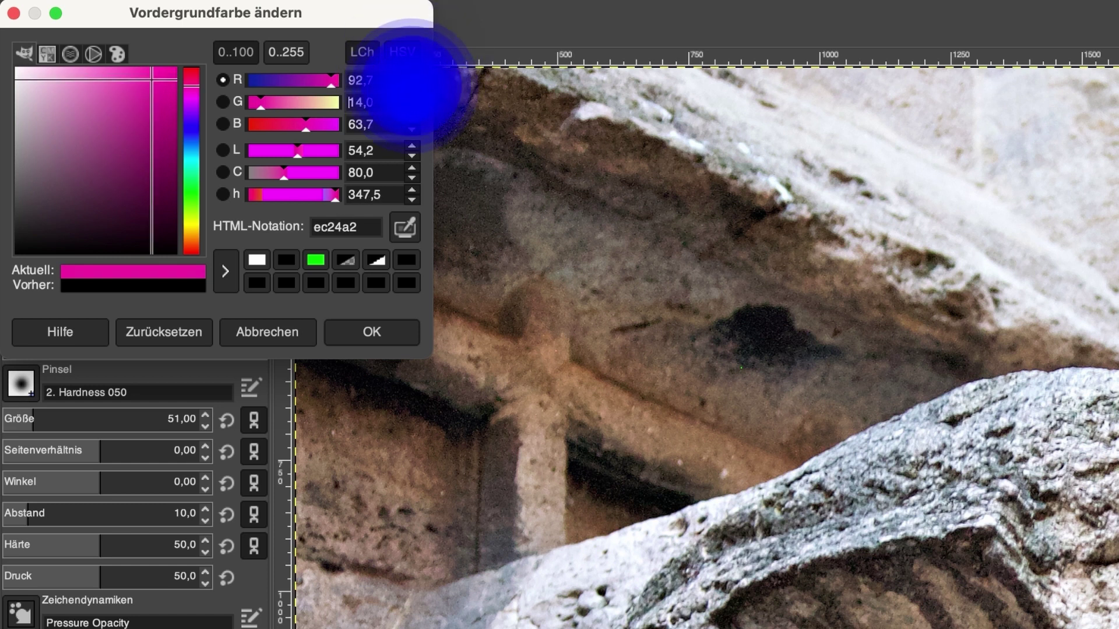
pyautogui.click(411, 129)
pyautogui.click(412, 129)
pyautogui.click(411, 129)
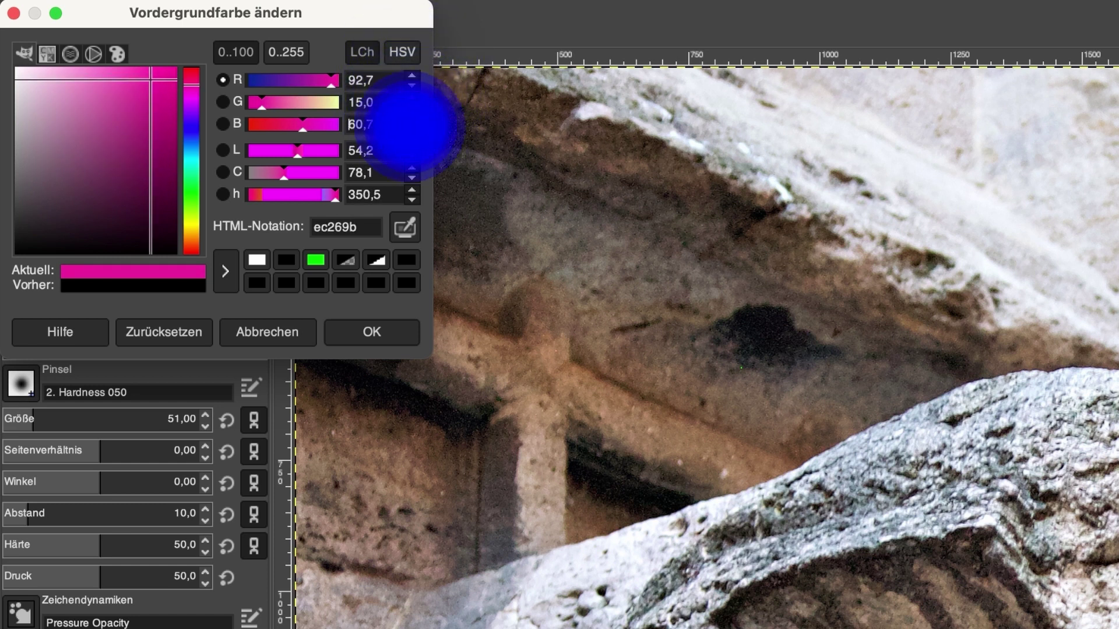
pyautogui.click(411, 120)
pyautogui.click(411, 120)
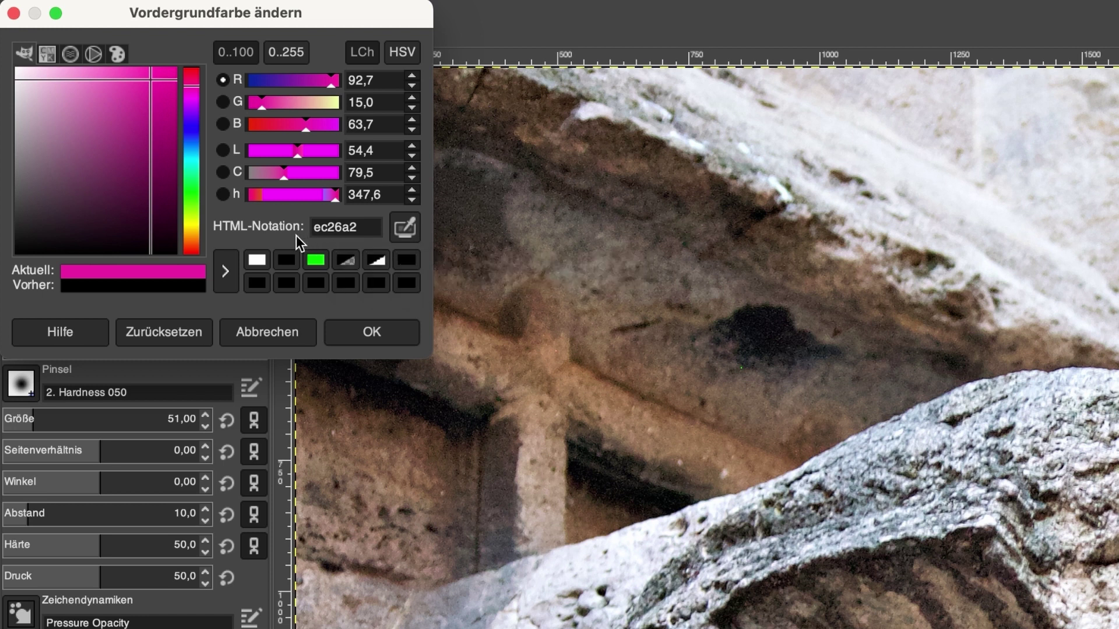
# Step: Add ec26a2 to the colour history, reset the foreground to black, and confirm
pyautogui.click(226, 274)
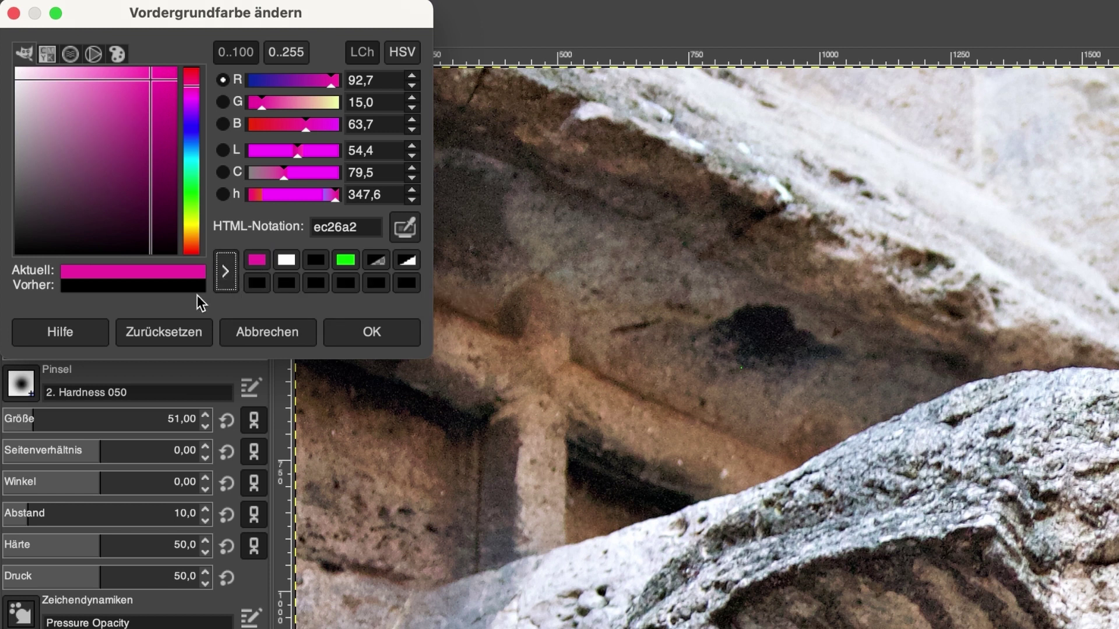
pyautogui.click(165, 333)
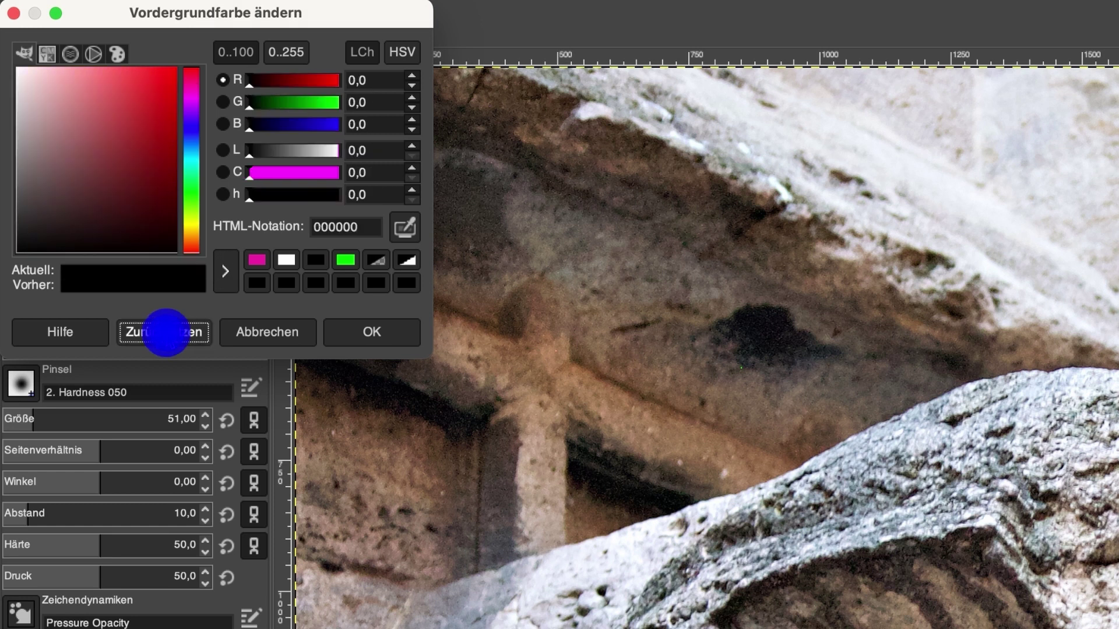
pyautogui.click(354, 337)
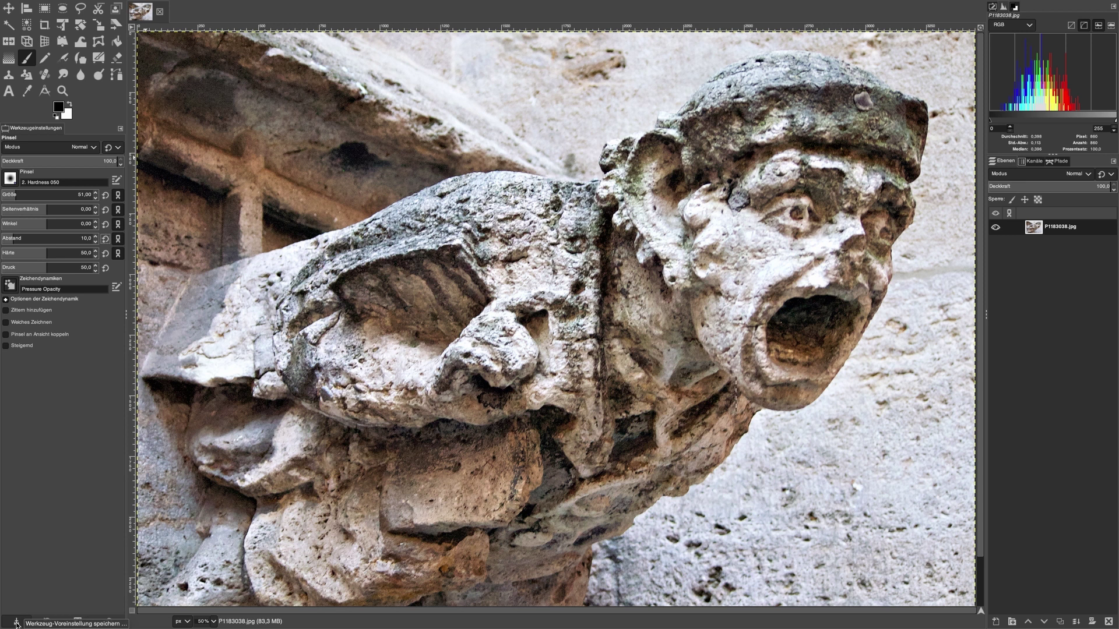
# Step: Restore the Basic Round brush preset and reset all paintbrush options to their defaults
pyautogui.click(16, 622)
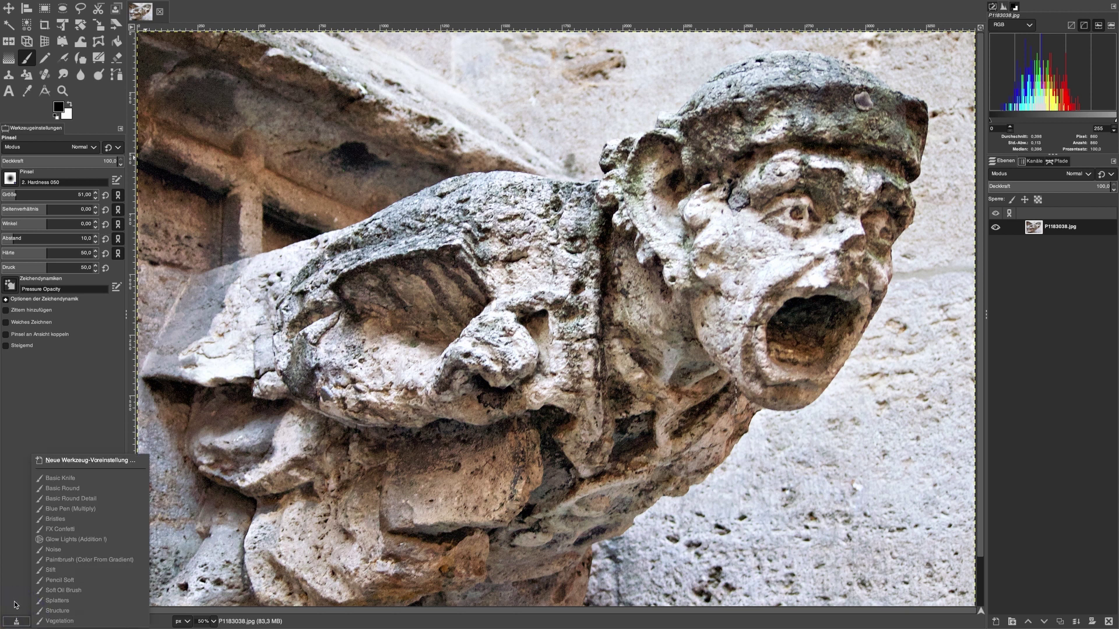
pyautogui.click(15, 605)
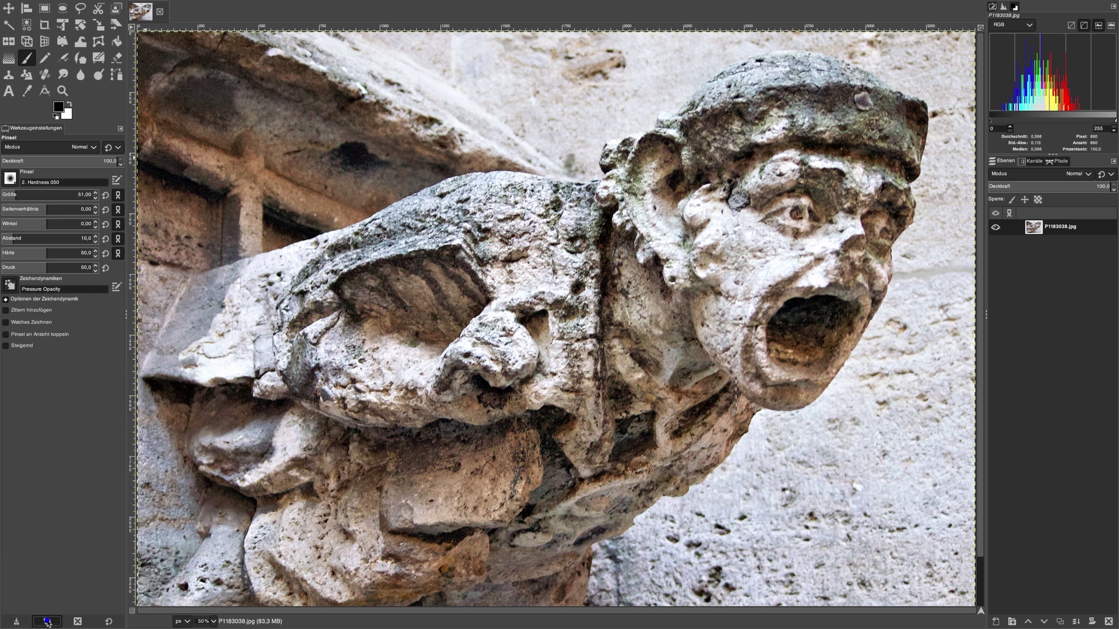
pyautogui.click(48, 622)
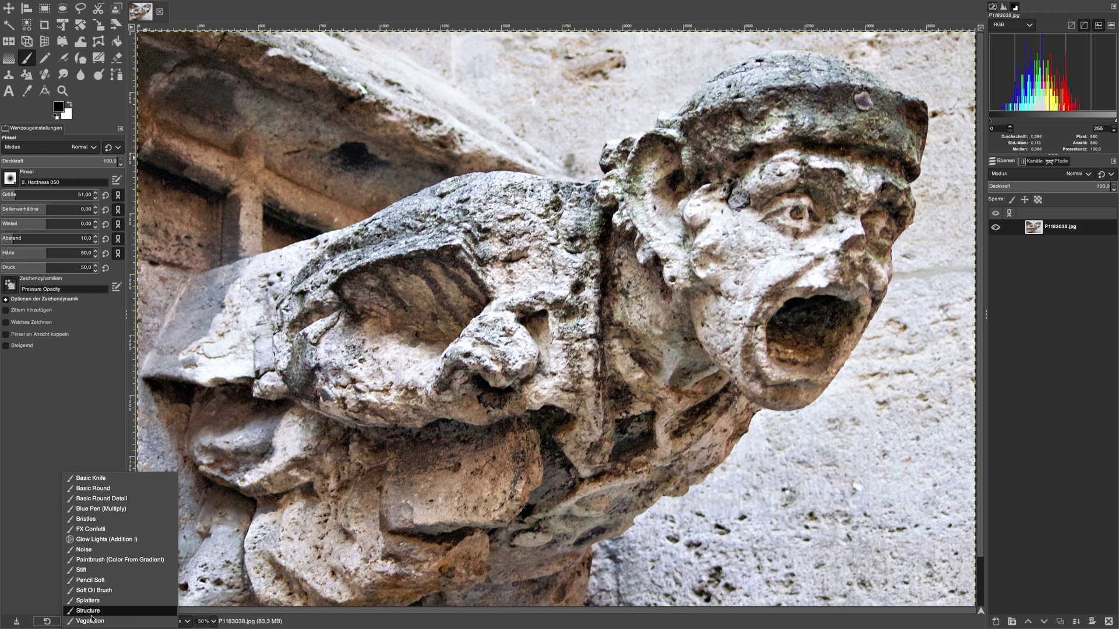
pyautogui.click(41, 594)
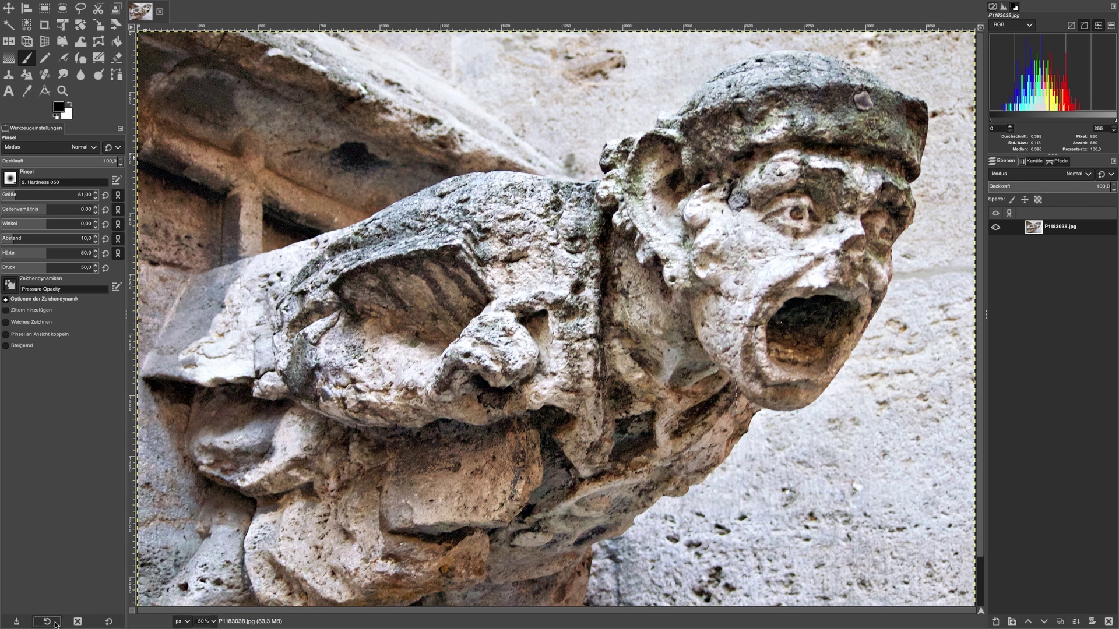
pyautogui.click(55, 623)
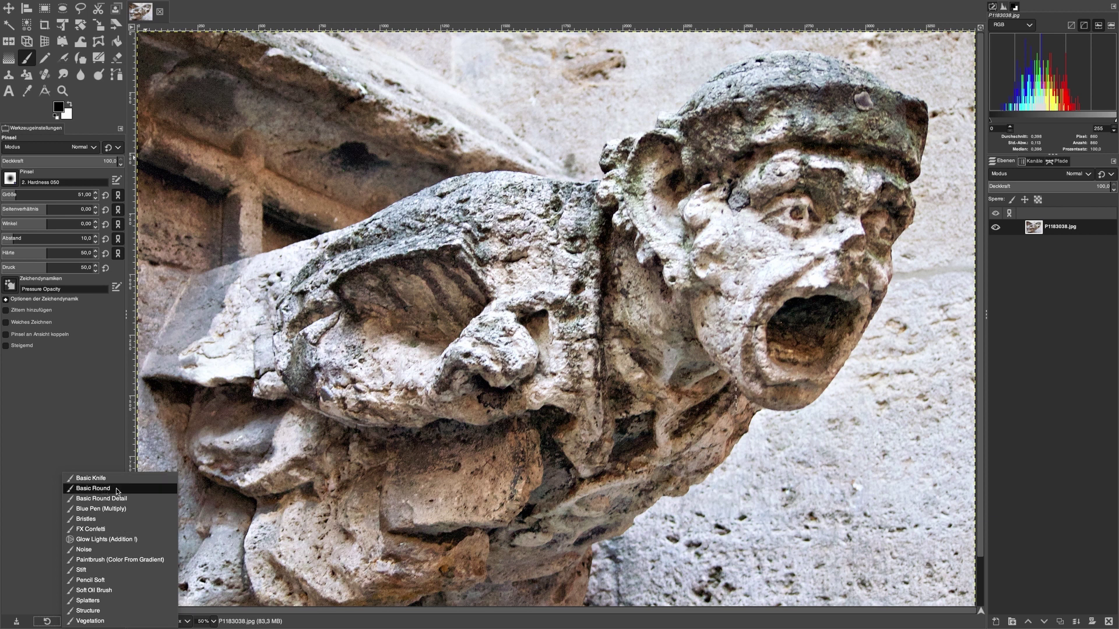
pyautogui.click(76, 492)
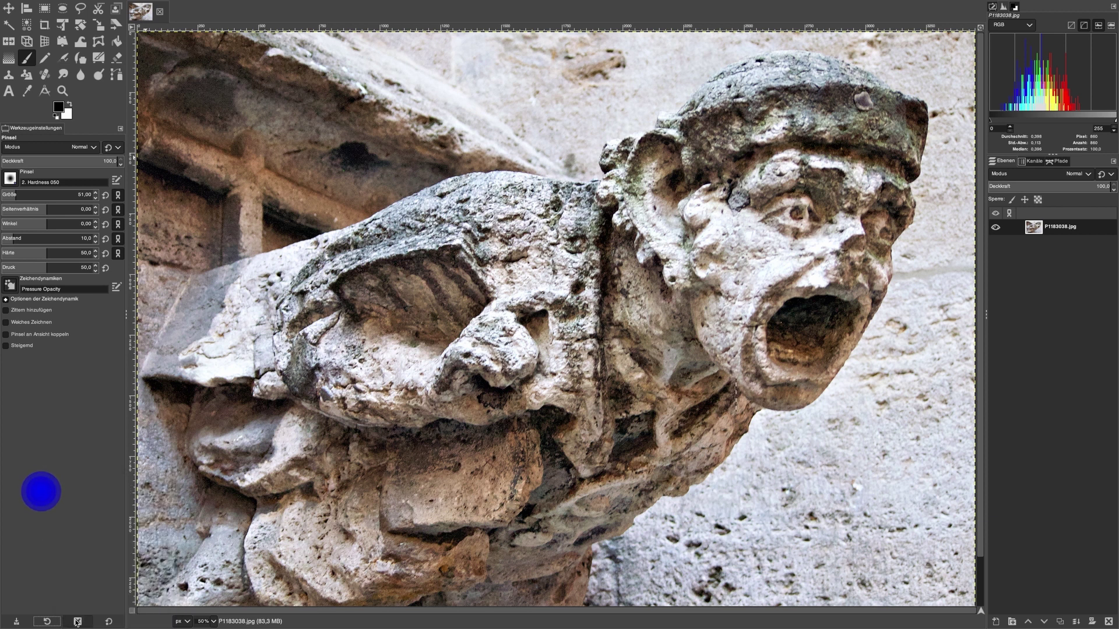
pyautogui.click(78, 622)
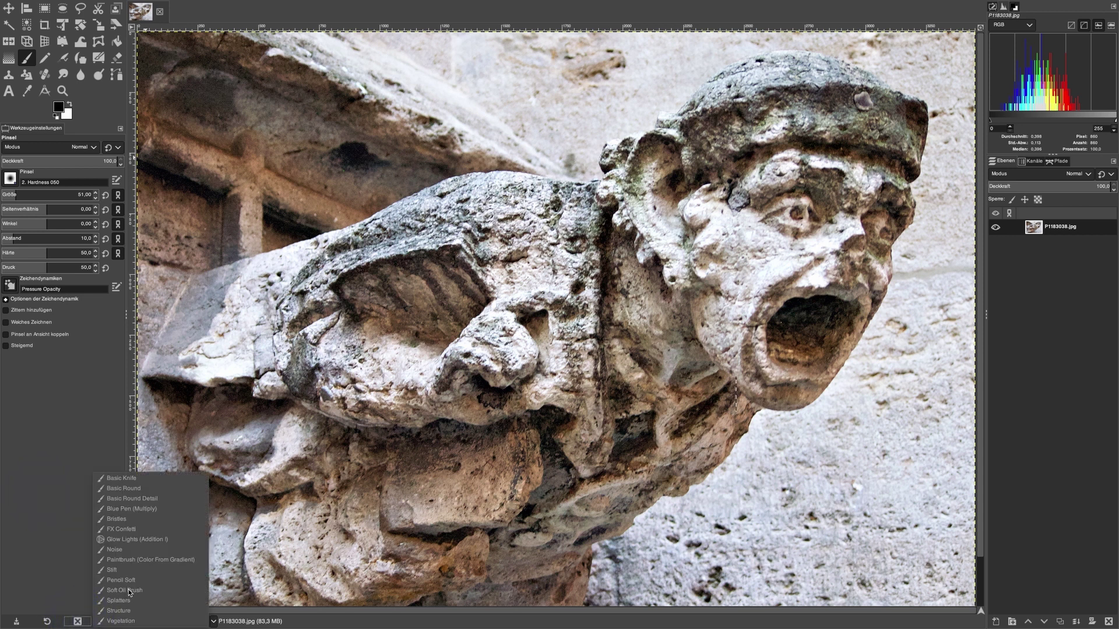
pyautogui.click(78, 621)
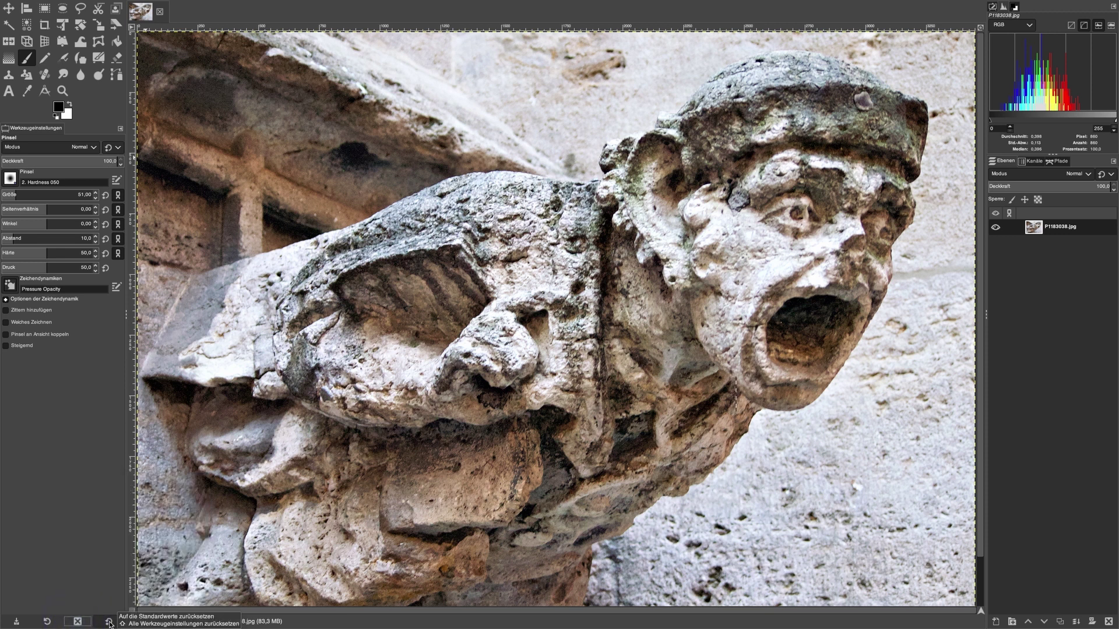
pyautogui.click(109, 623)
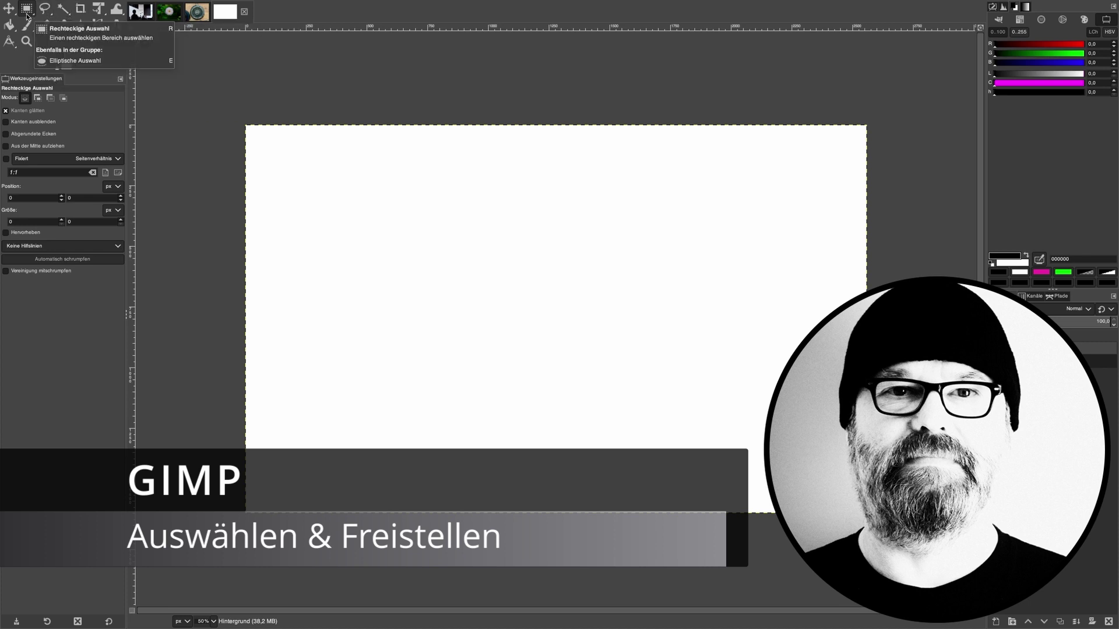
# Step: Browse the rose and headphone image tabs and settle on the Fujifilm photo Auswahl-1.jpg
pyautogui.click(145, 20)
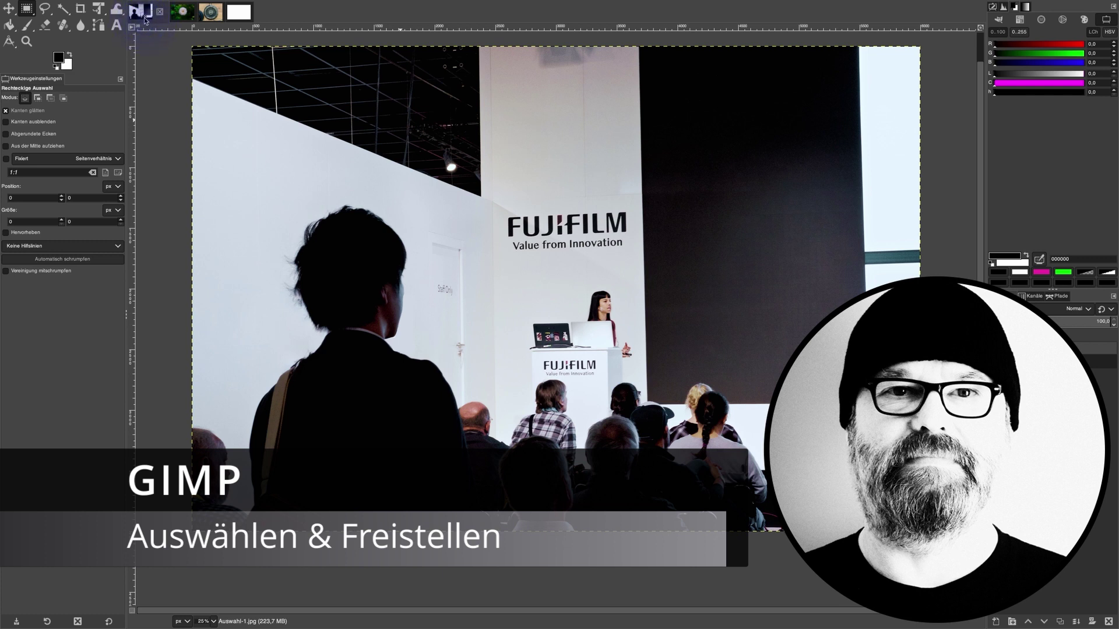
pyautogui.click(185, 20)
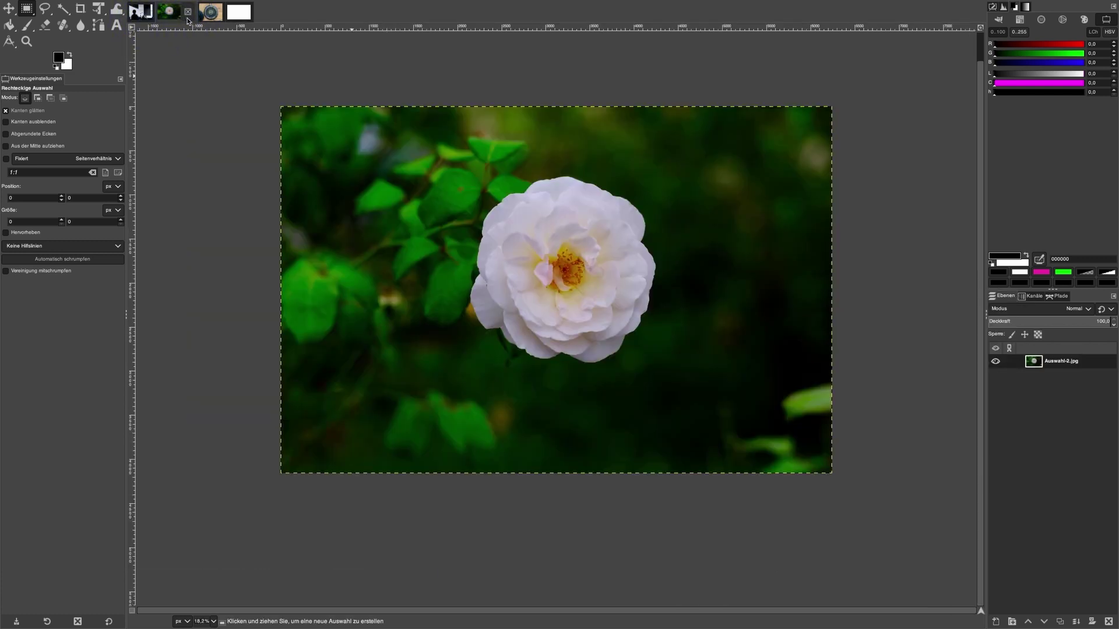
pyautogui.click(211, 13)
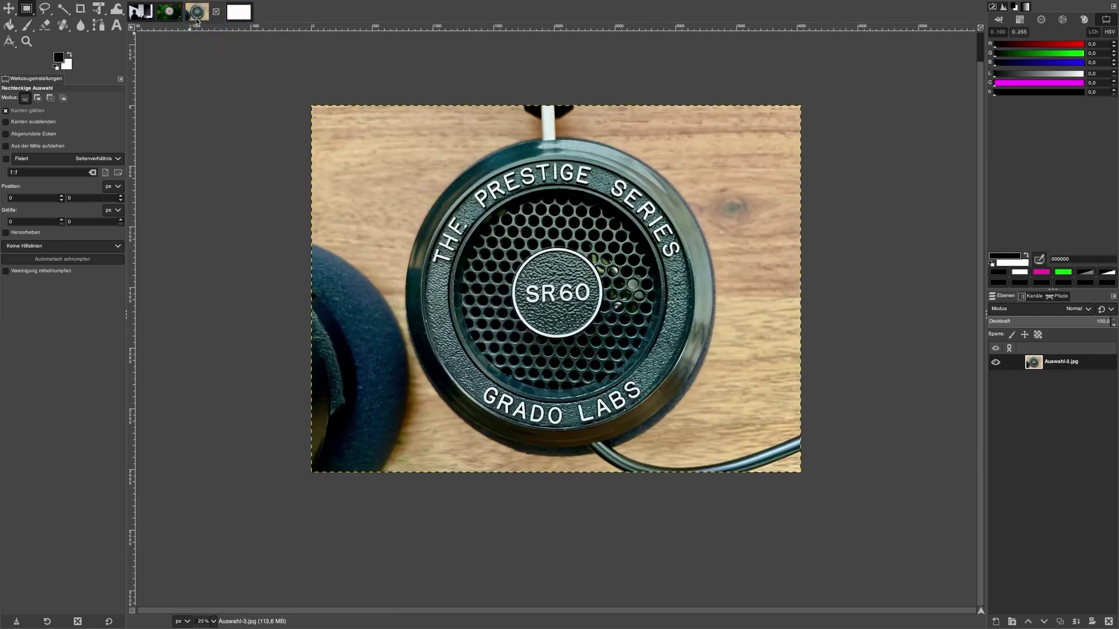
pyautogui.click(148, 18)
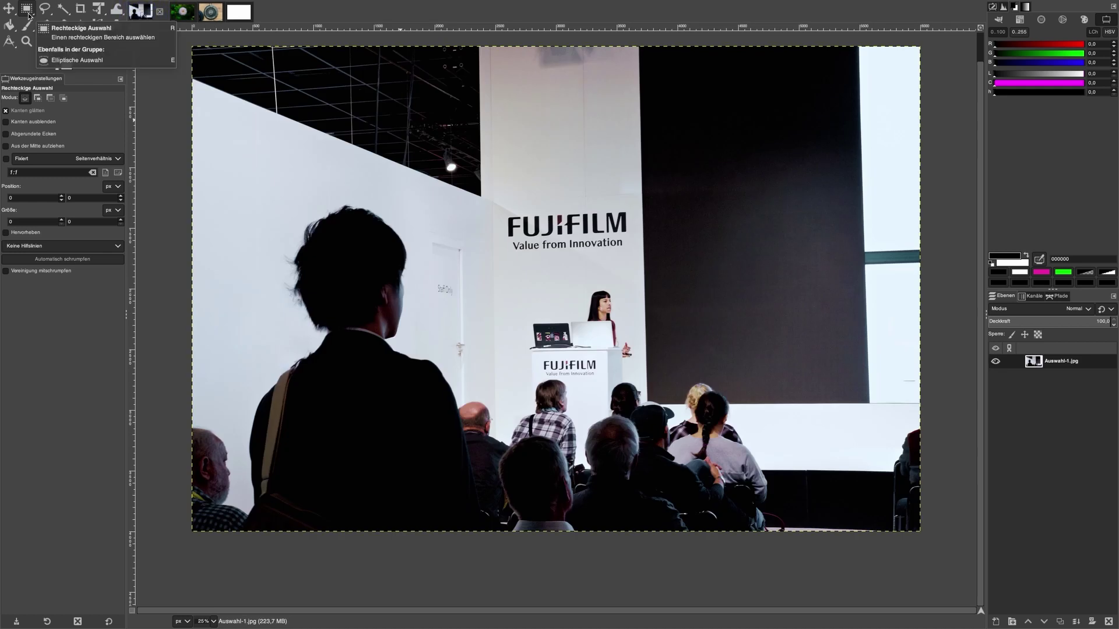
pyautogui.scroll(1, 174, 102)
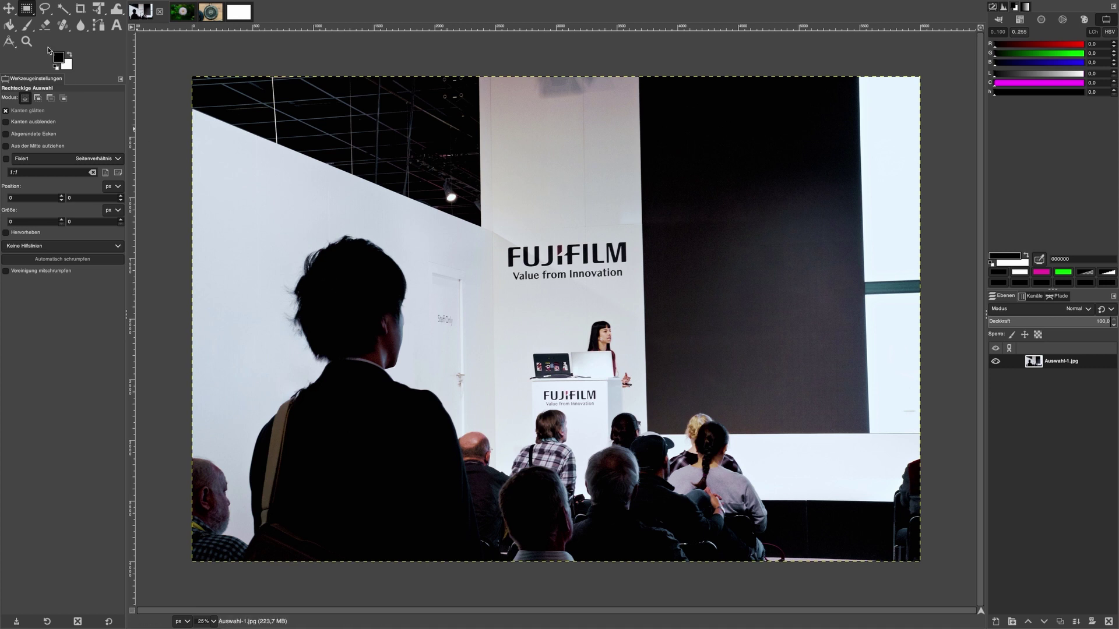
# Step: Draw a roughly 1656×2448 px rectangle around the standing man and refine its corners
pyautogui.click(23, 8)
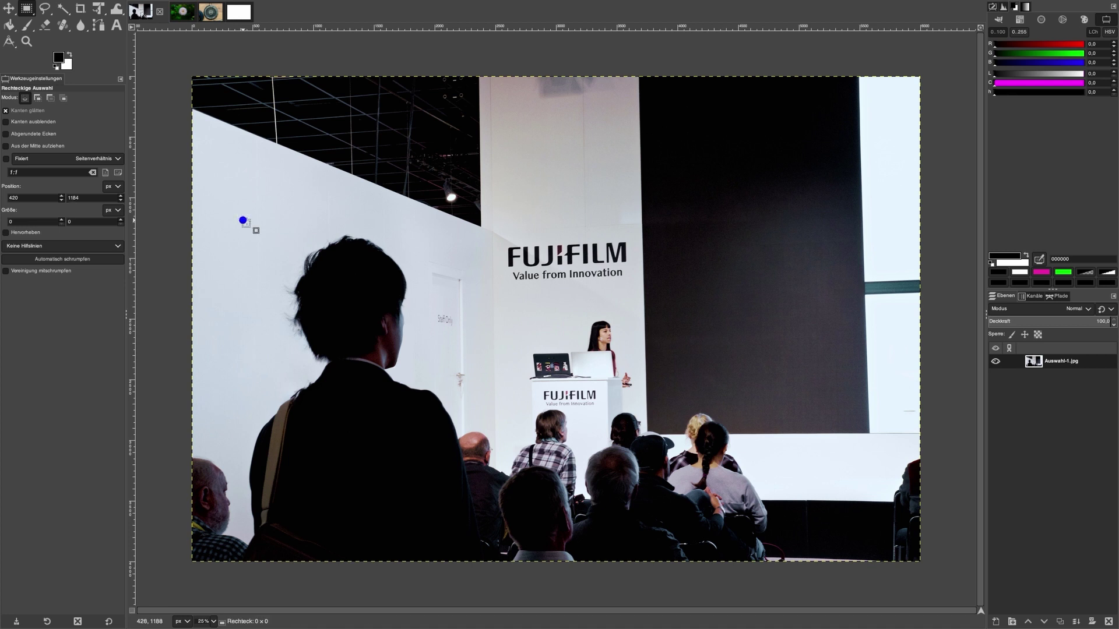
pyautogui.moveTo(243, 221)
pyautogui.mouseDown()
pyautogui.moveTo(346, 268)
pyautogui.moveTo(484, 480)
pyautogui.mouseUp()
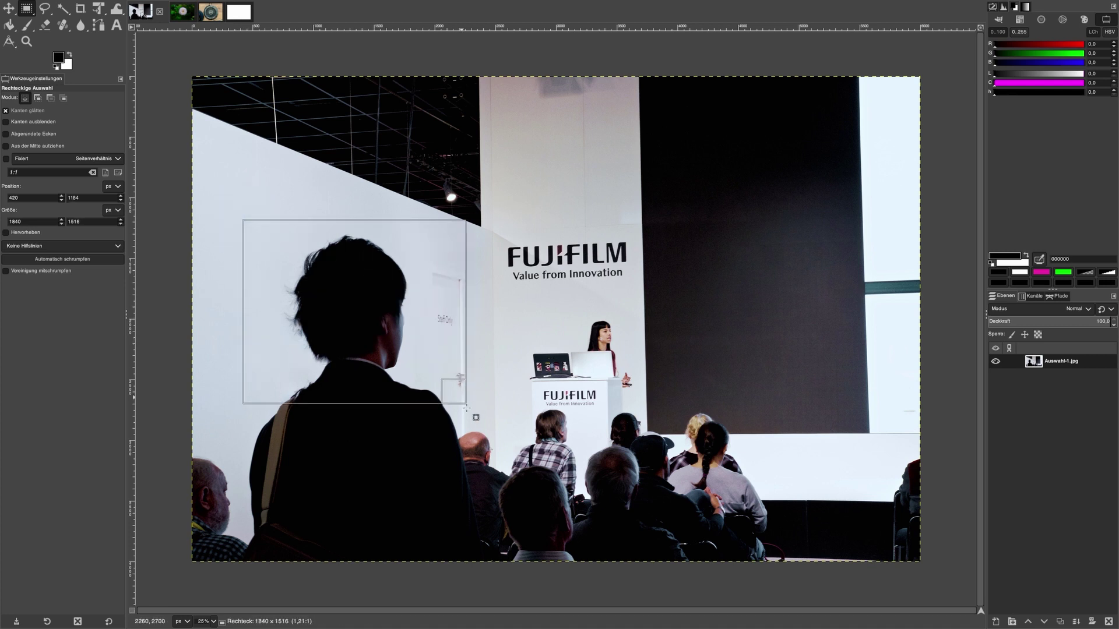
pyautogui.moveTo(484, 480)
pyautogui.mouseDown()
pyautogui.moveTo(483, 564)
pyautogui.moveTo(455, 559)
pyautogui.moveTo(453, 540)
pyautogui.mouseUp()
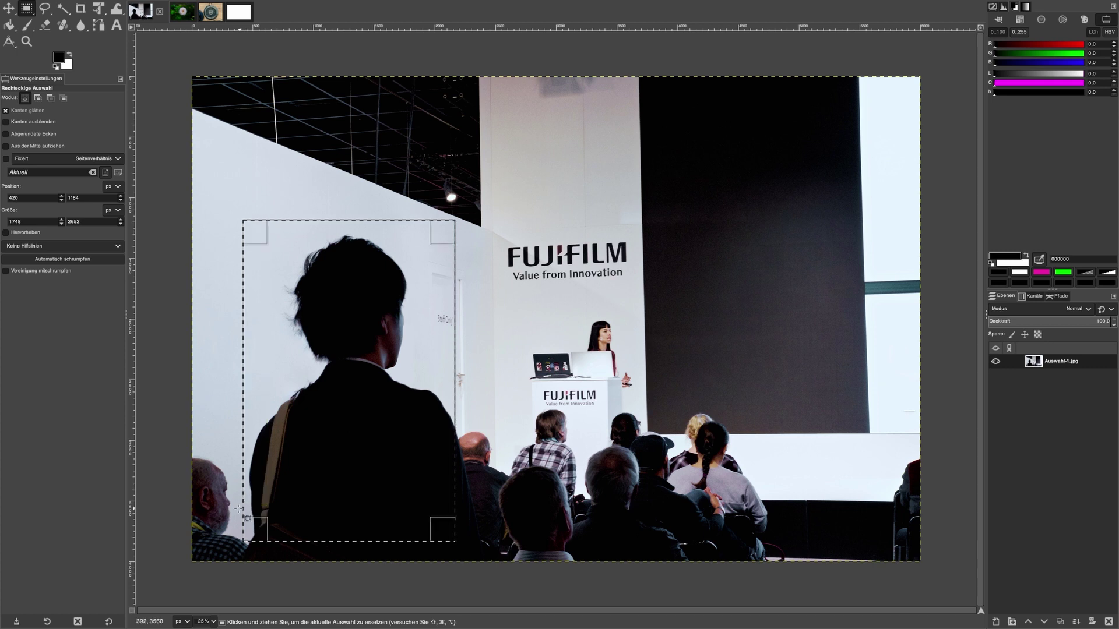
pyautogui.moveTo(240, 532)
pyautogui.mouseDown()
pyautogui.moveTo(272, 508)
pyautogui.moveTo(452, 228)
pyautogui.mouseUp()
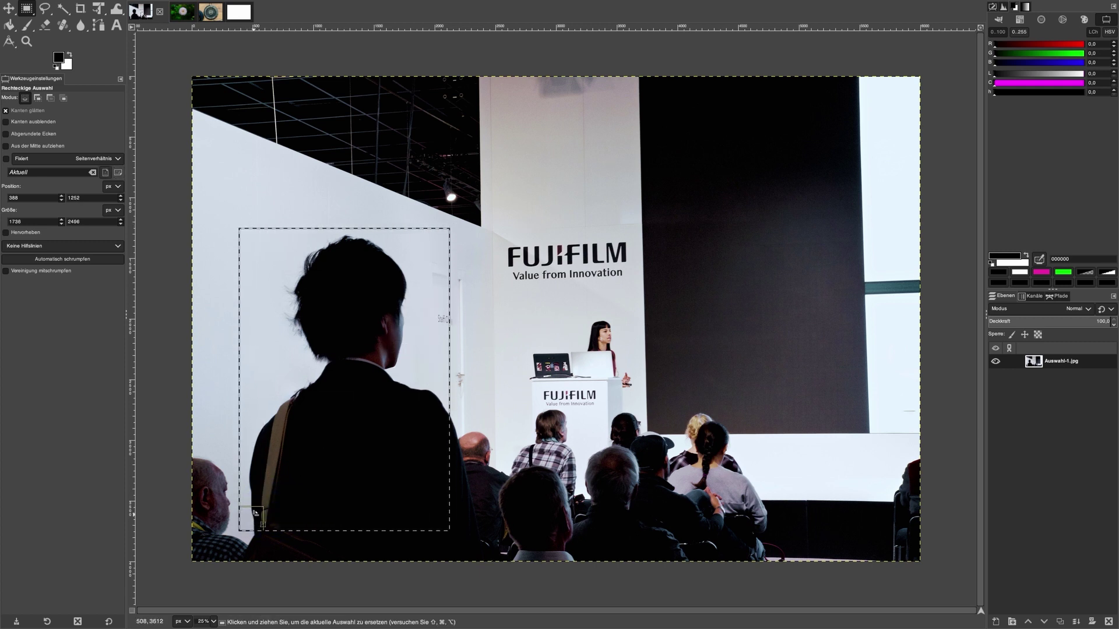
pyautogui.moveTo(254, 513); pyautogui.dragTo(270, 499)
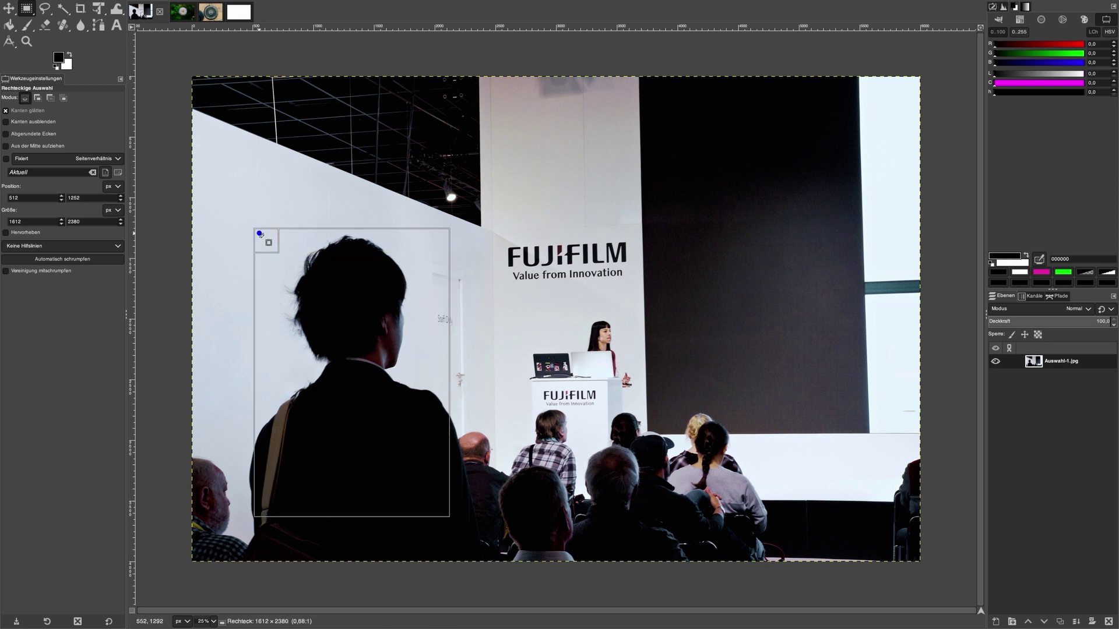
pyautogui.moveTo(259, 233); pyautogui.dragTo(254, 226)
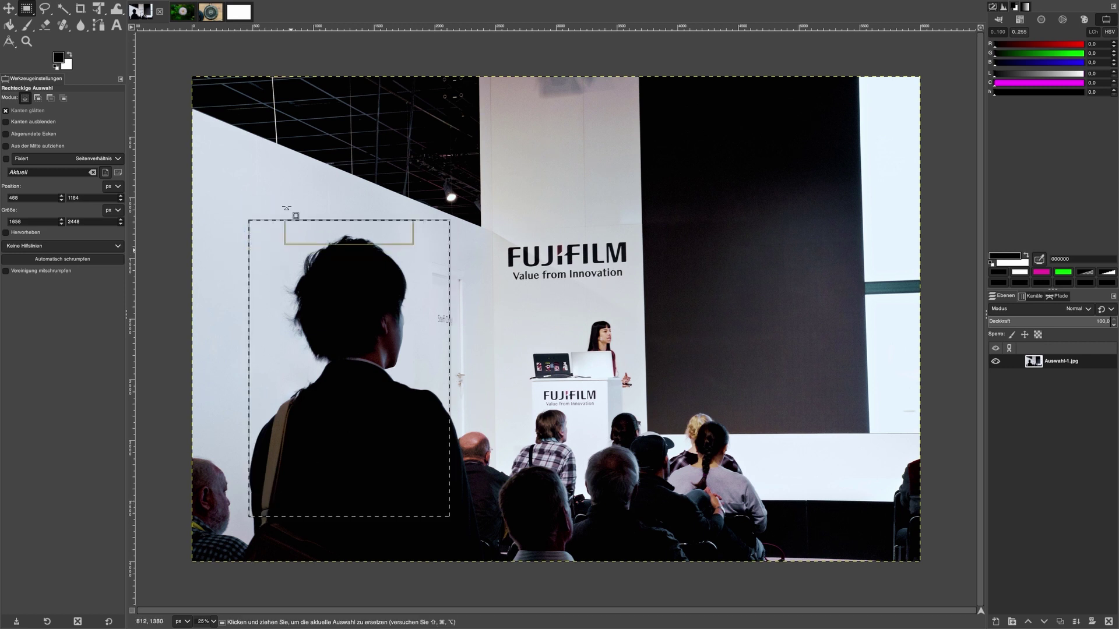
pyautogui.click(93, 6)
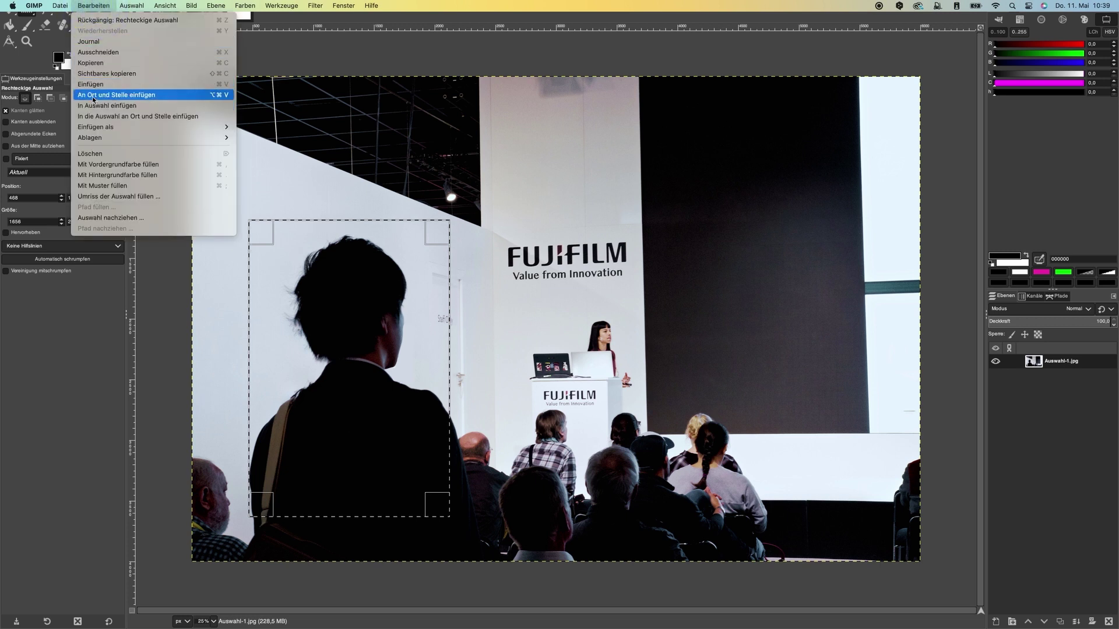
# Step: Copy the selected silhouette of the man and paste it as its own image
pyautogui.click(91, 62)
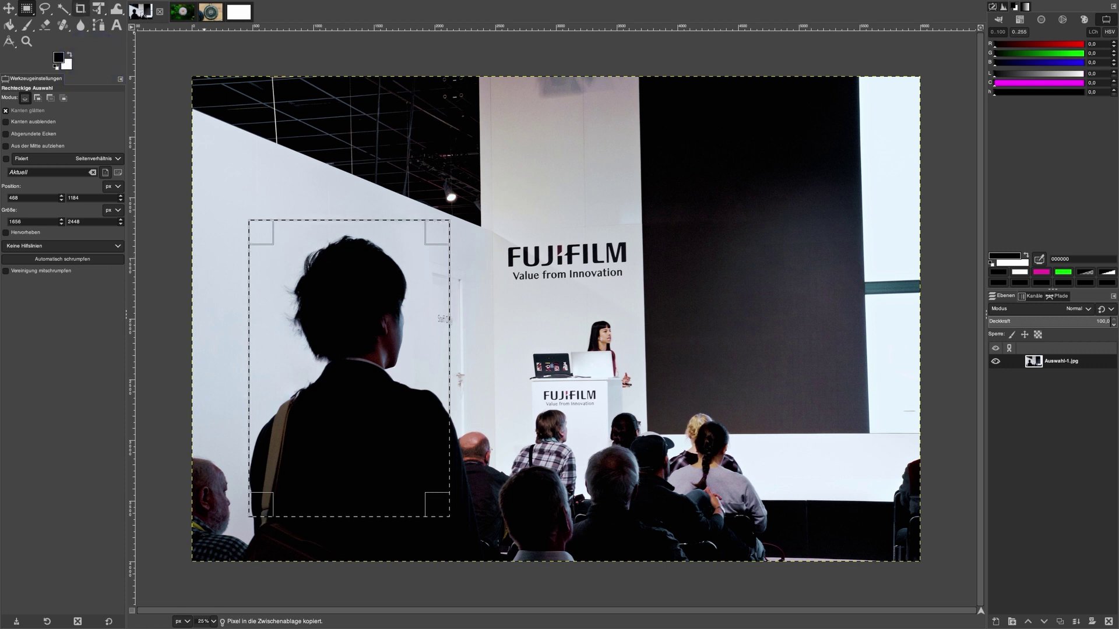
pyautogui.click(89, 6)
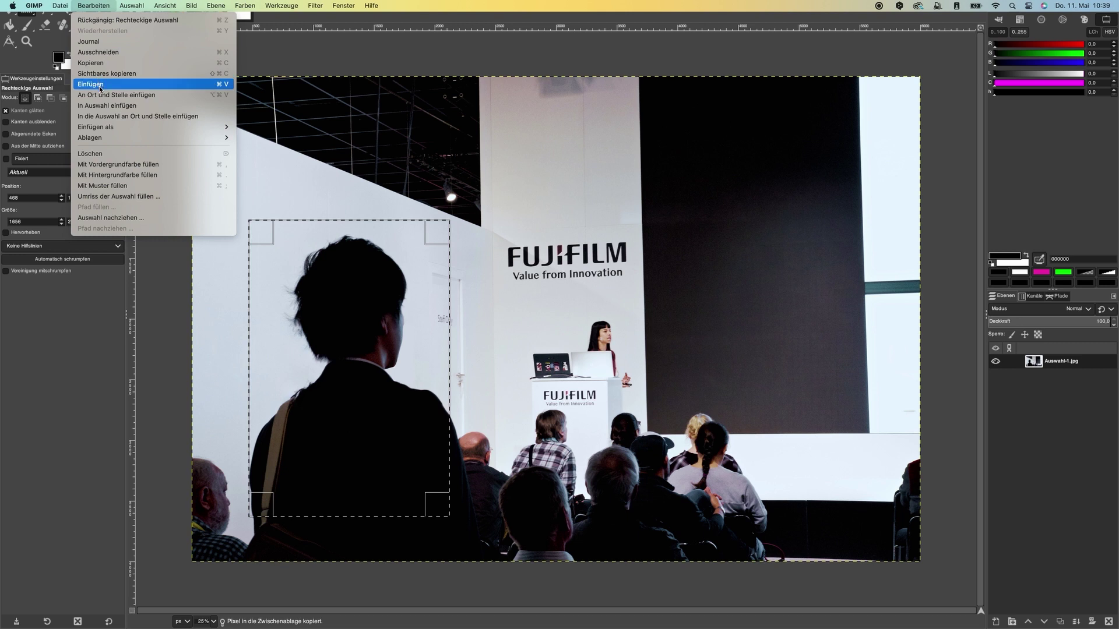
pyautogui.moveTo(96, 127)
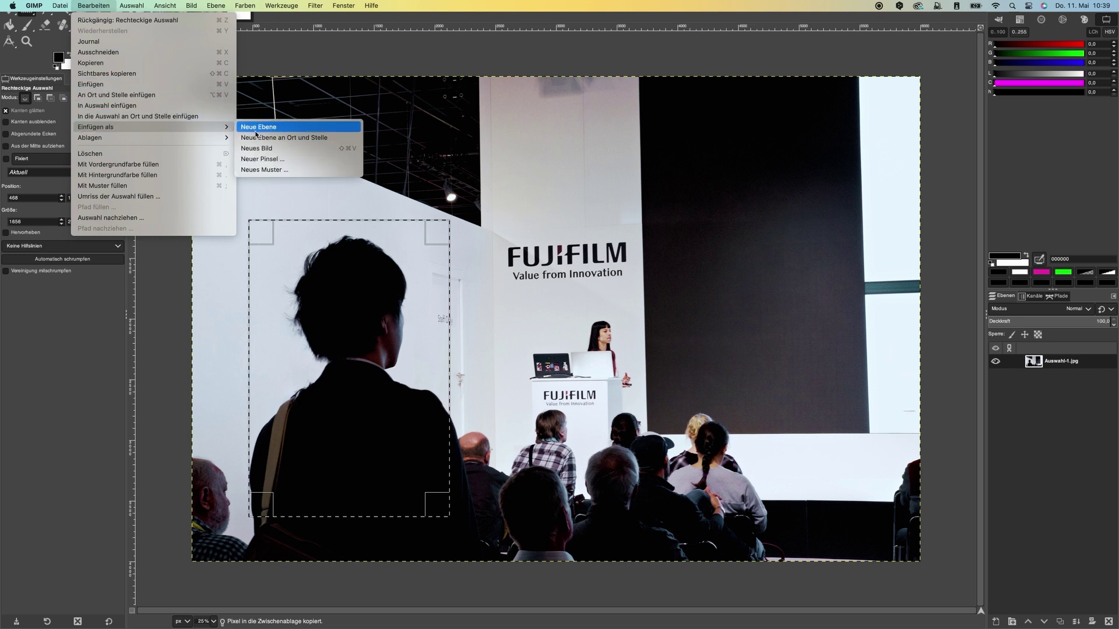
pyautogui.click(259, 148)
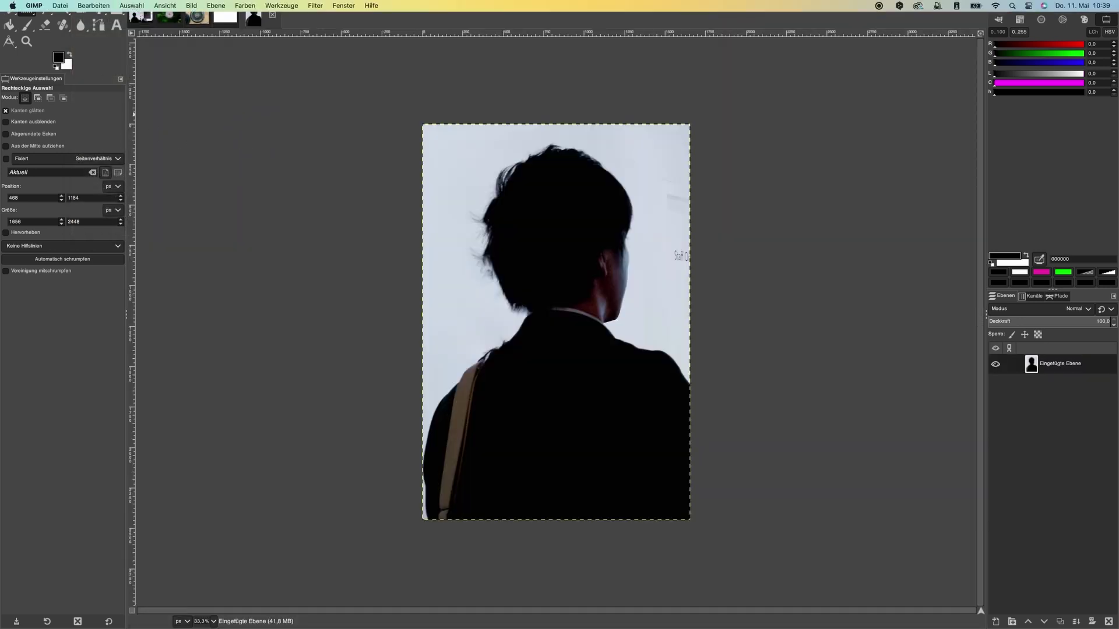
# Step: Save the pasted silhouette as Auswahl-Rechteckige.xcf in the Desktop GIMP folder
pyautogui.click(58, 6)
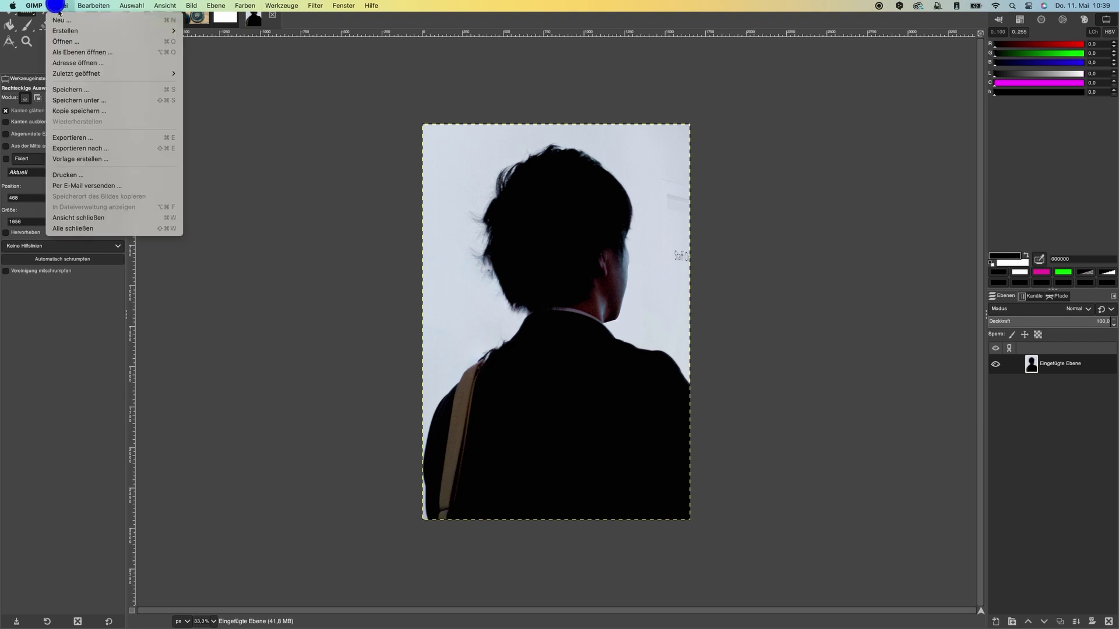
pyautogui.click(89, 100)
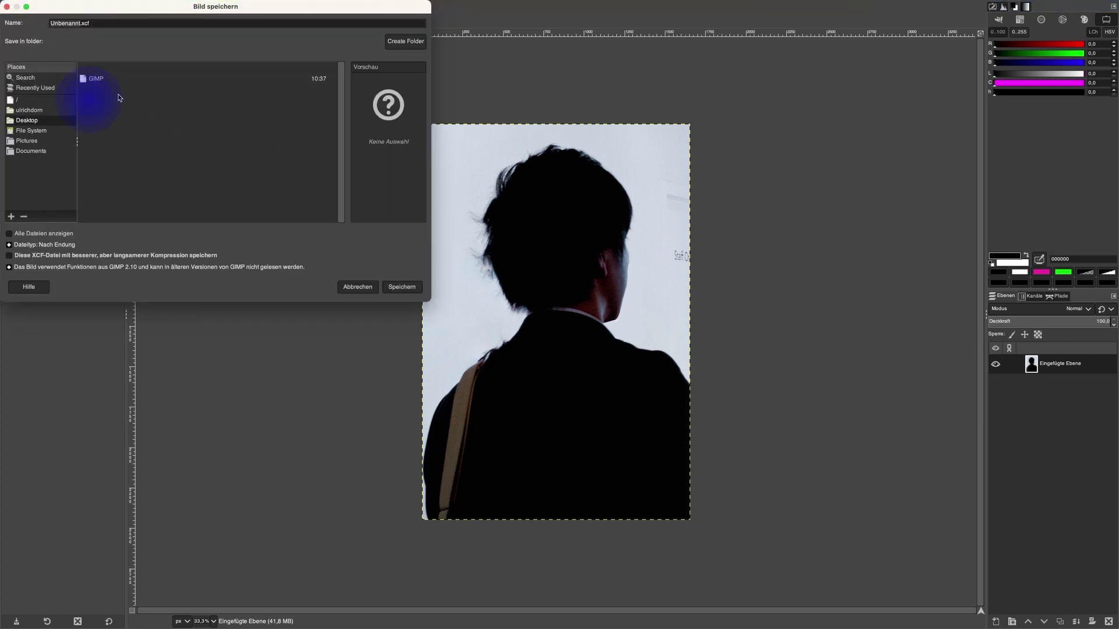
pyautogui.doubleClick(98, 80)
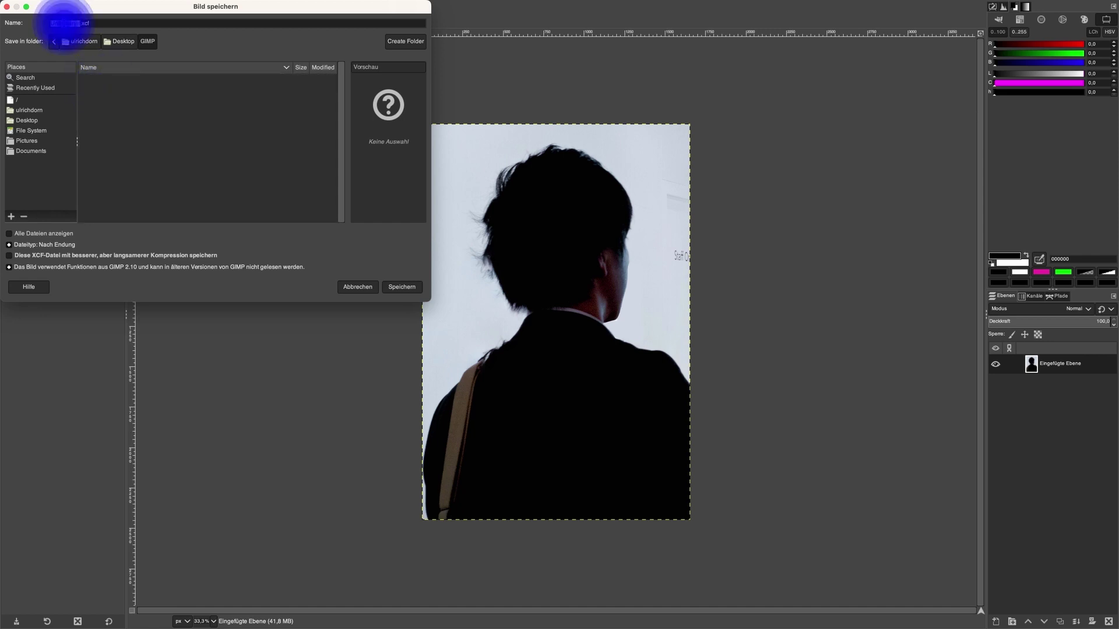
pyautogui.write('Au')
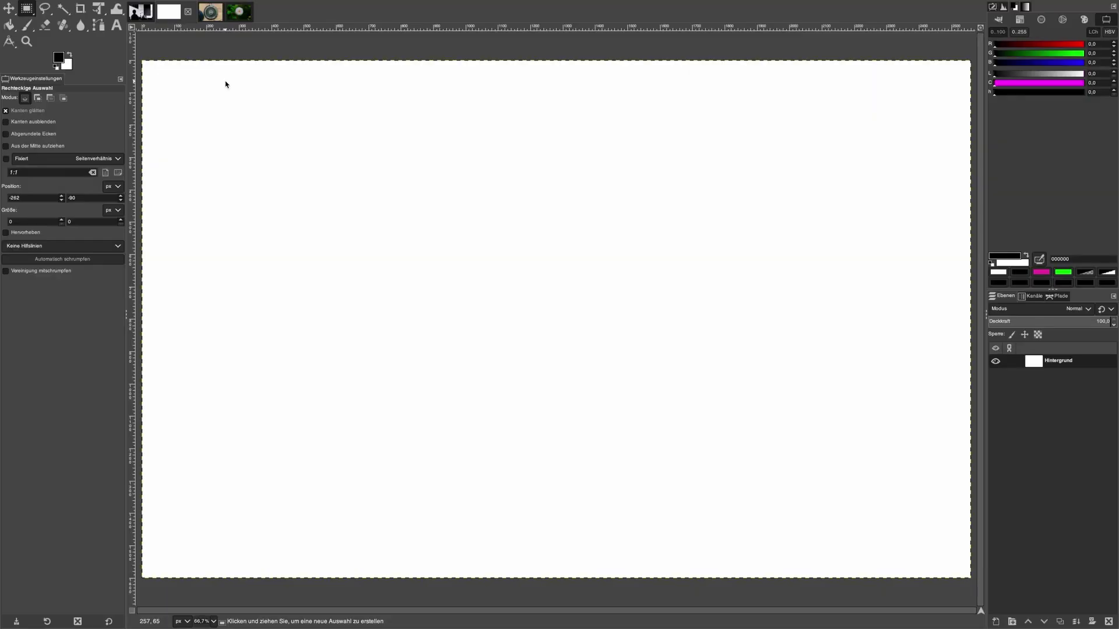
# Step: Switch to the headphones photo Auswahl-3.jpg, zoom in, and hide the rulers
pyautogui.click(215, 17)
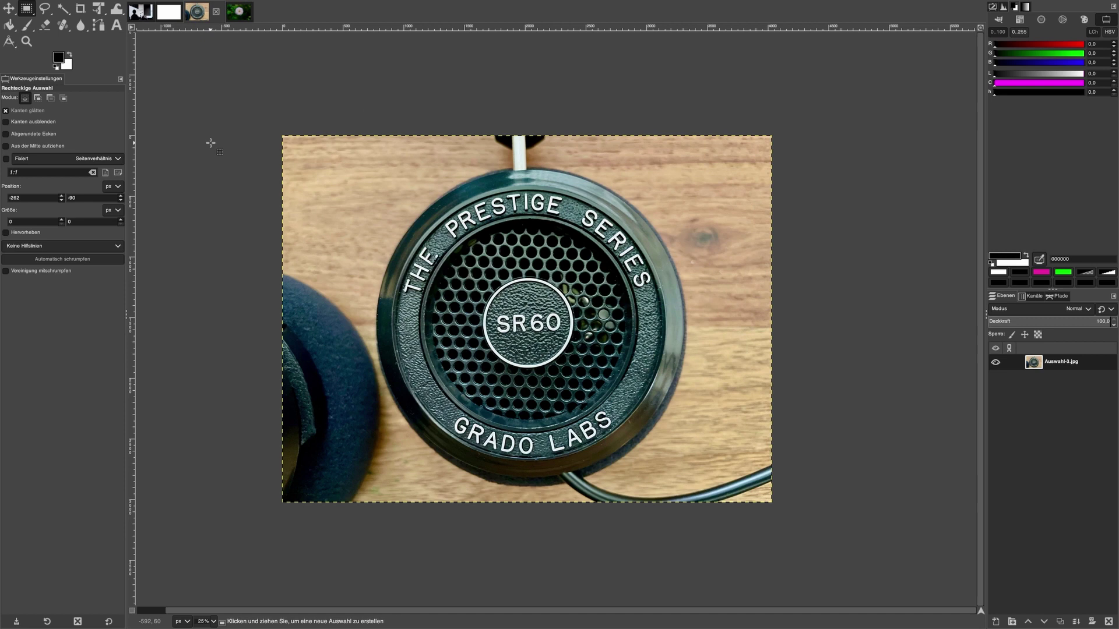
pyautogui.press('+')
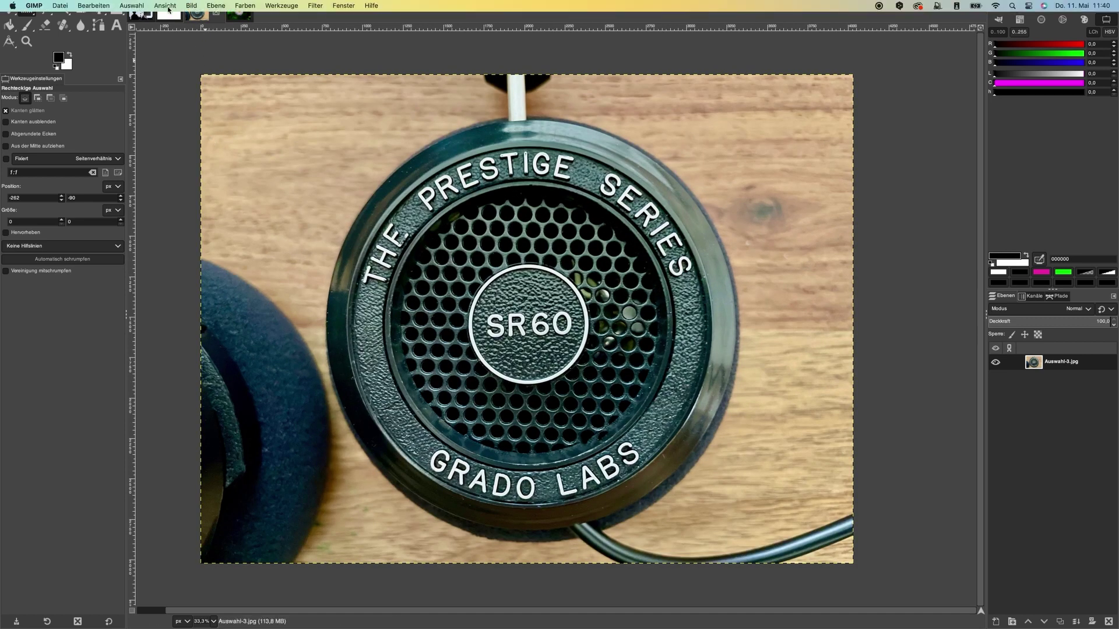
pyautogui.click(168, 6)
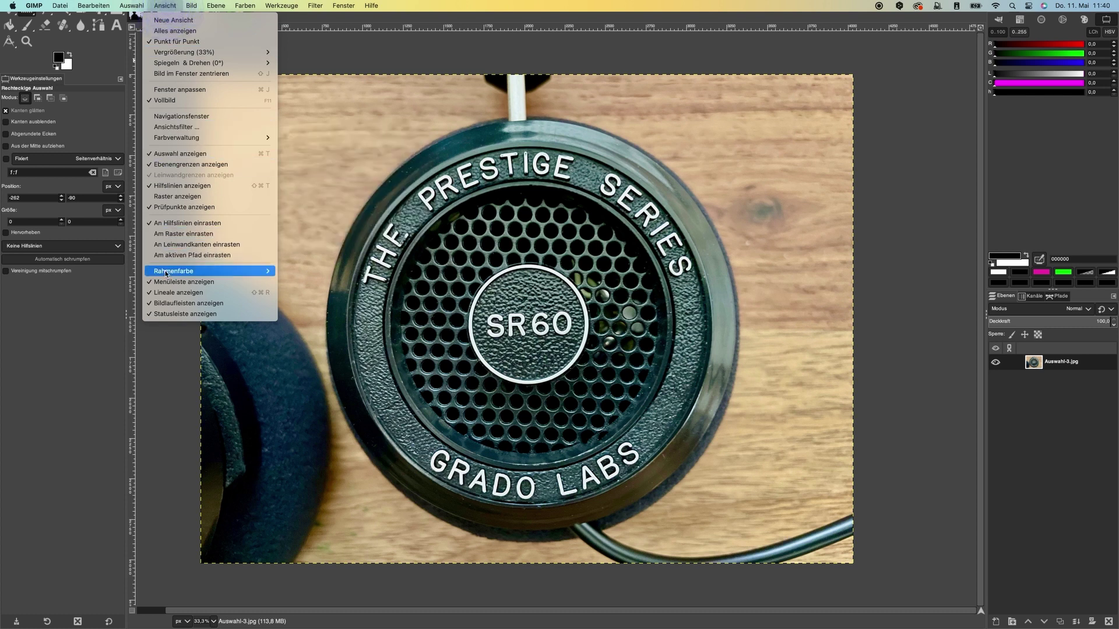
pyautogui.click(166, 292)
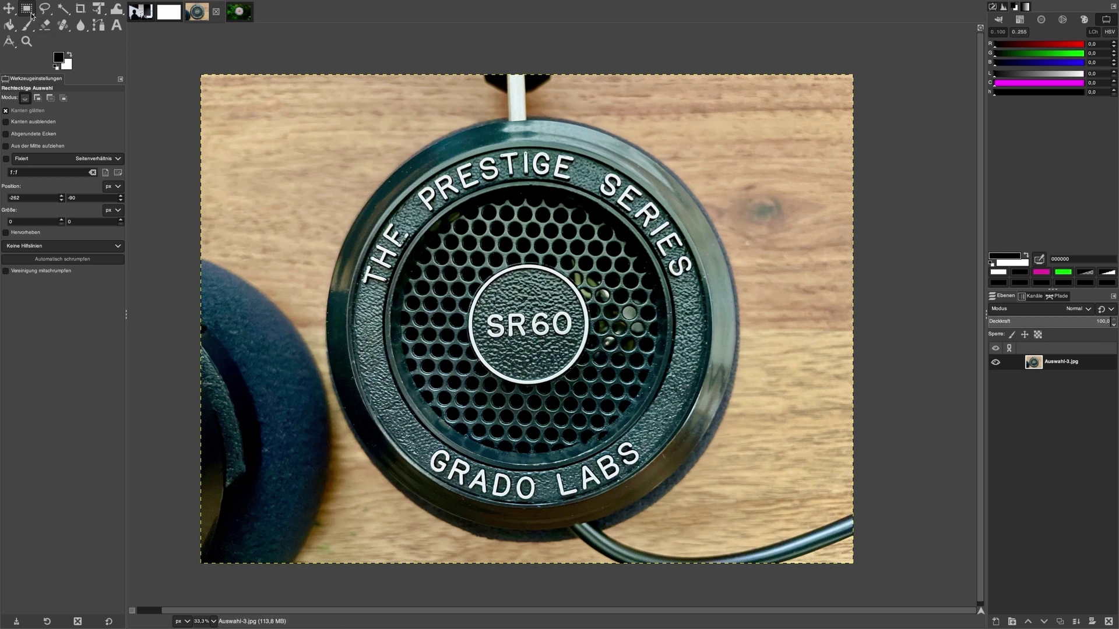
# Step: Choose Elliptische Auswahl from the selection tool group and show the rulers again
pyautogui.click(27, 9)
pyautogui.click(56, 23)
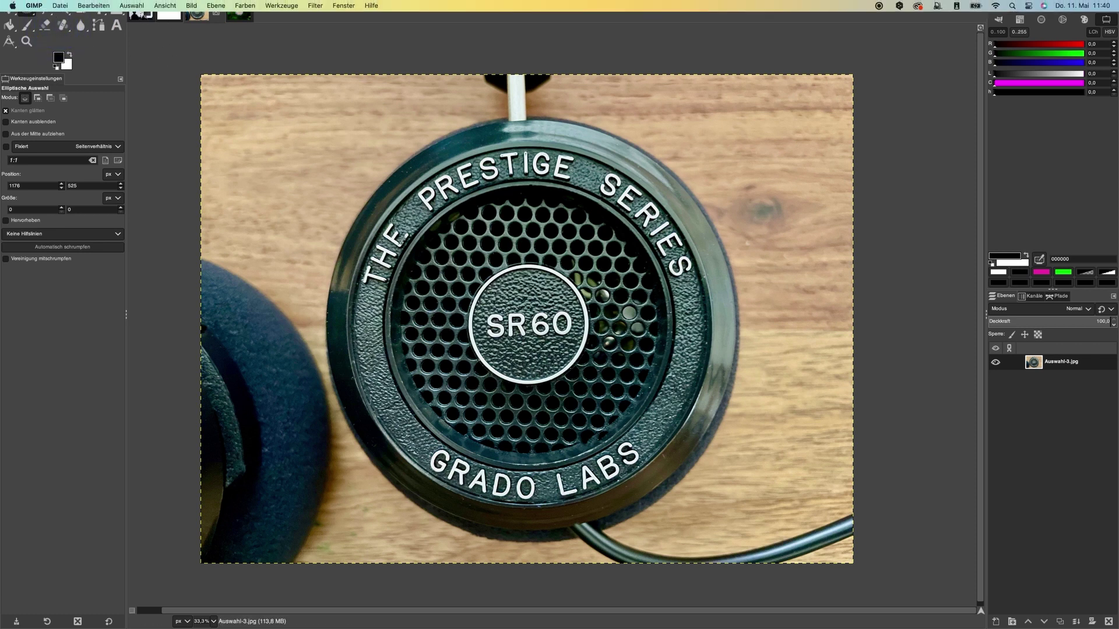
pyautogui.click(172, 9)
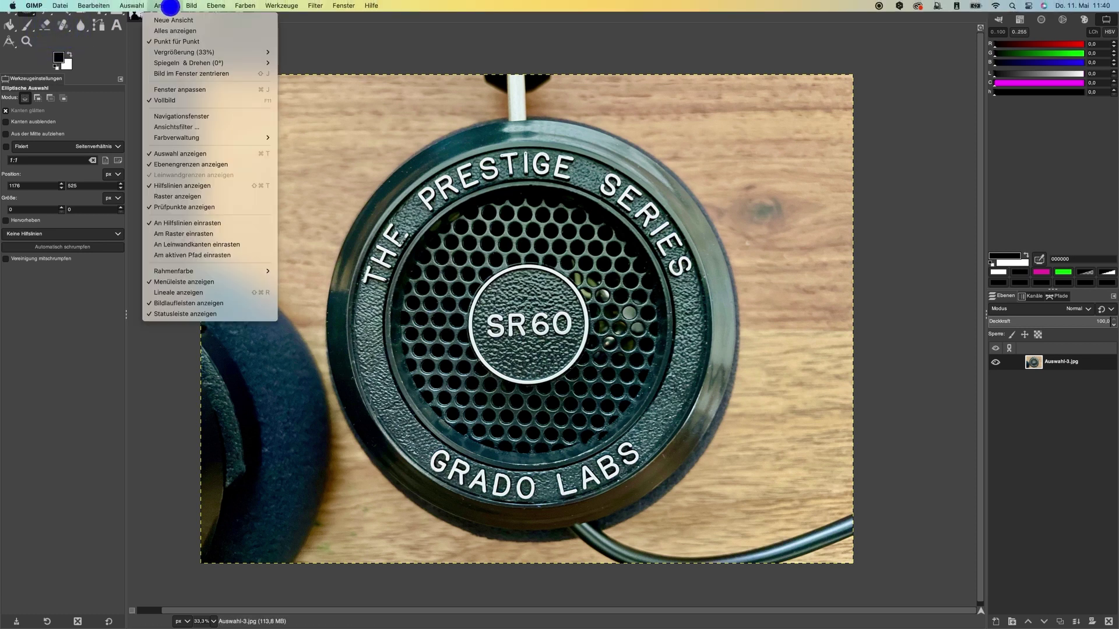
pyautogui.click(231, 295)
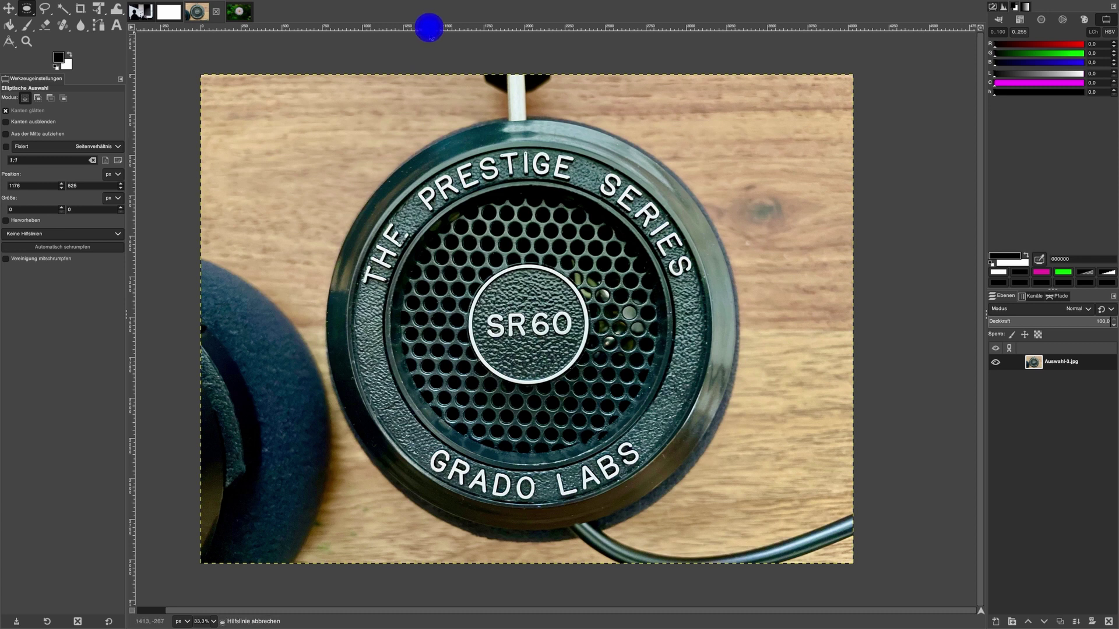
# Step: Drag guides from the rulers onto the earcup's top, bottom, left and right edges
pyautogui.moveTo(430, 29); pyautogui.dragTo(428, 124)
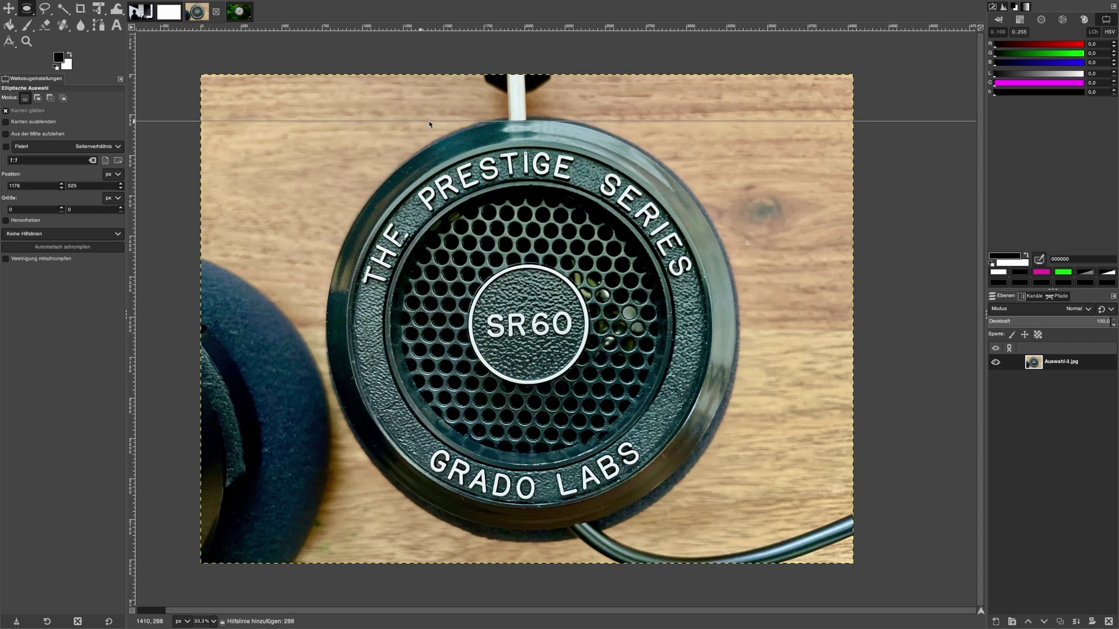
pyautogui.moveTo(429, 123); pyautogui.dragTo(430, 121)
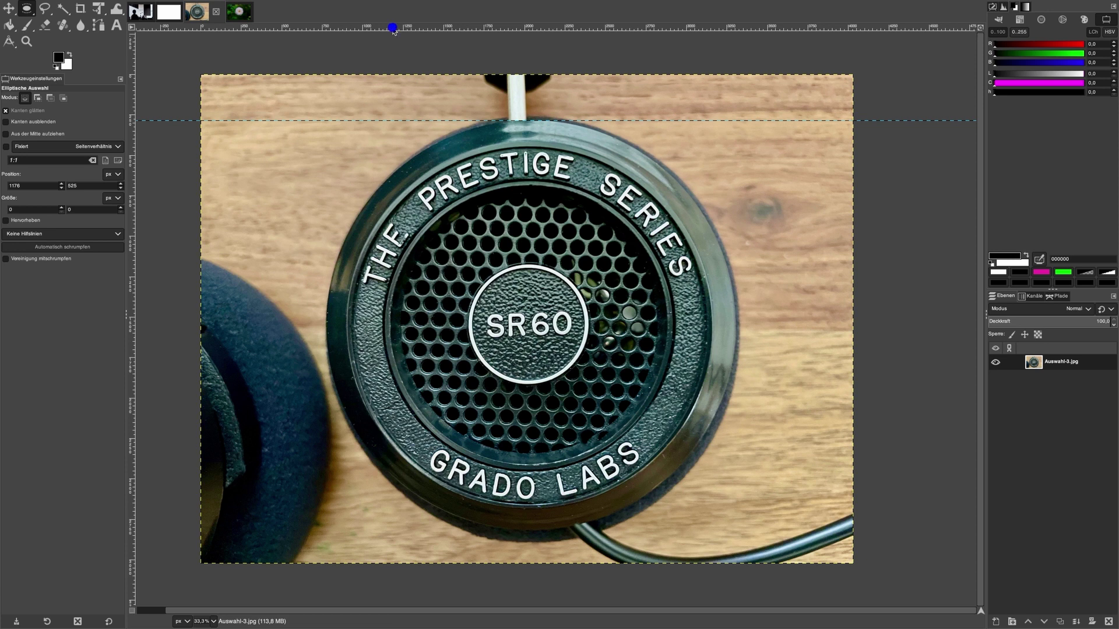
pyautogui.moveTo(393, 30); pyautogui.dragTo(406, 535)
pyautogui.moveTo(204, 358); pyautogui.dragTo(327, 380)
pyautogui.moveTo(133, 326); pyautogui.dragTo(282, 332)
pyautogui.moveTo(706, 376); pyautogui.dragTo(737, 373)
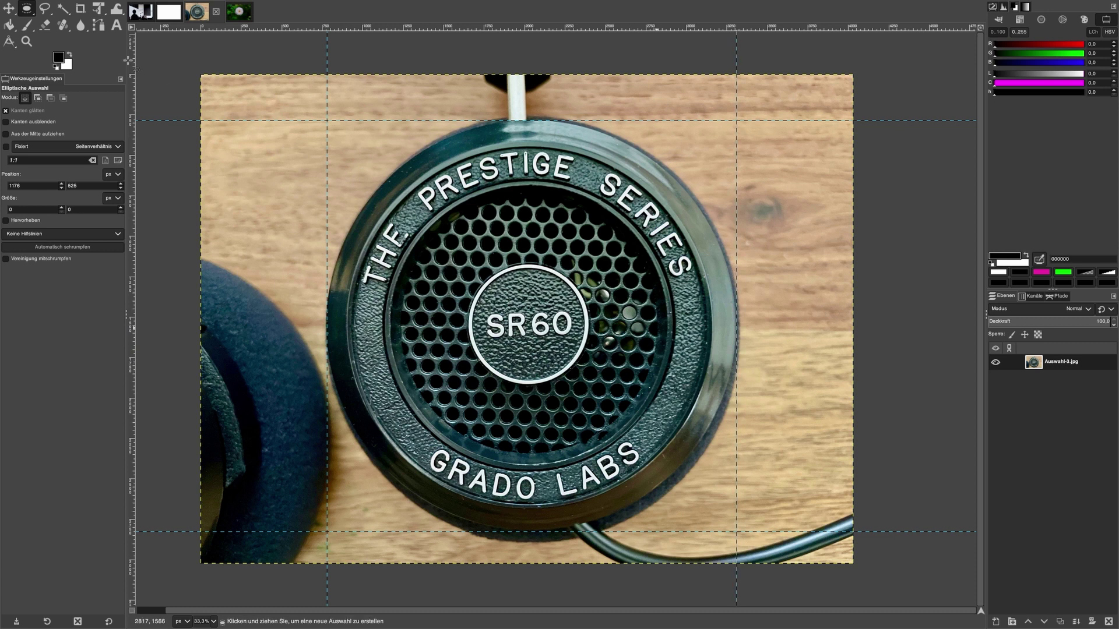
# Step: With the Move tool, drag the right and bottom guides off the canvas
pyautogui.click(10, 10)
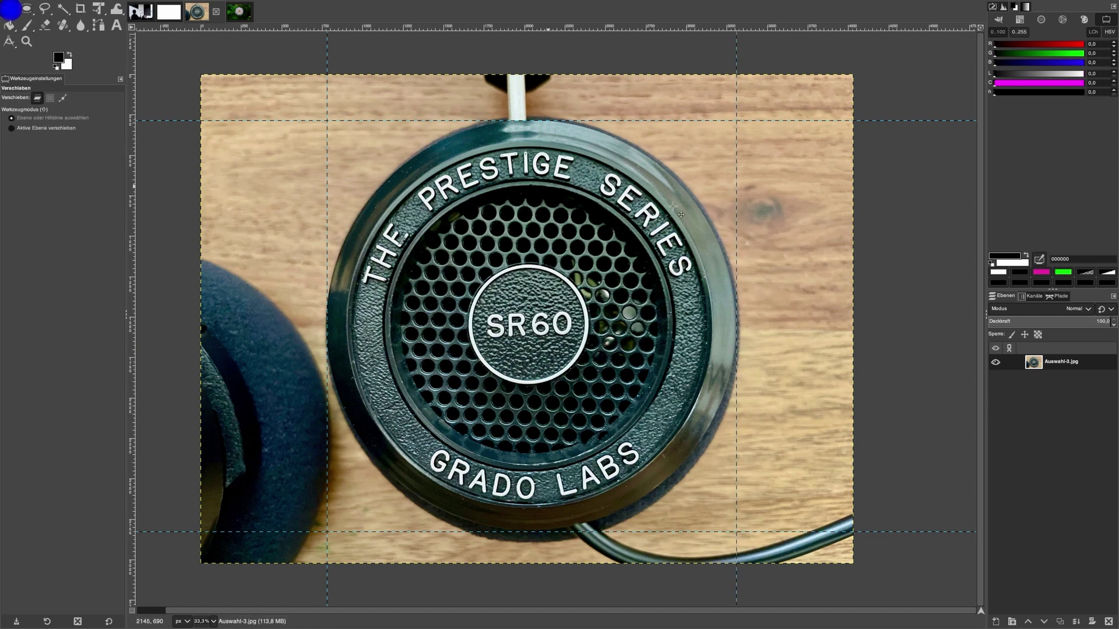
pyautogui.moveTo(736, 202); pyautogui.dragTo(7, 183)
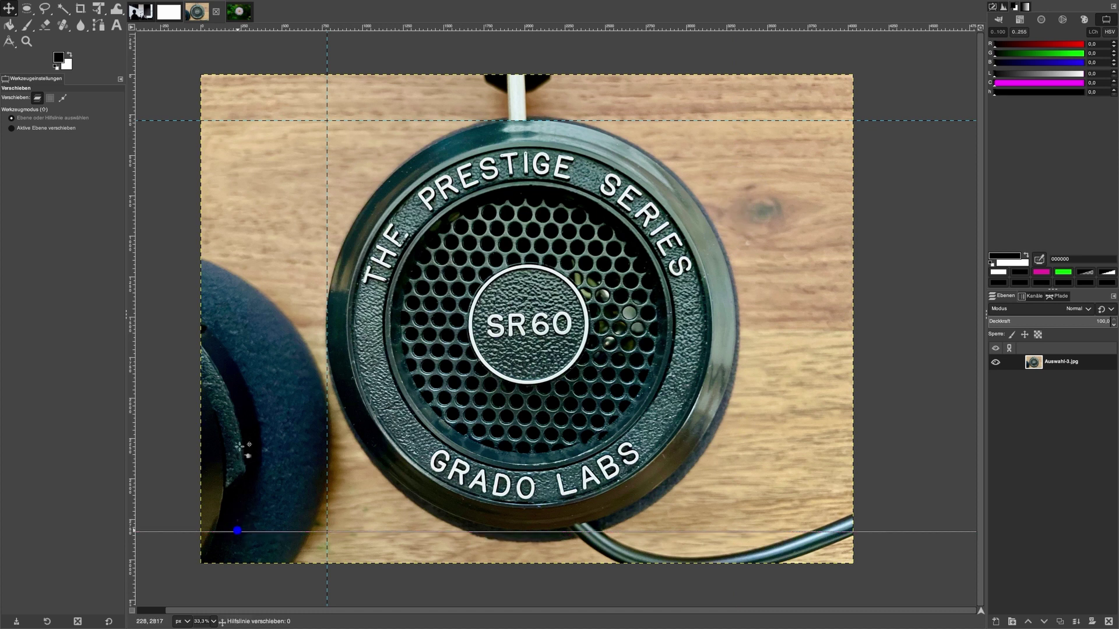
pyautogui.moveTo(238, 529); pyautogui.dragTo(233, 12)
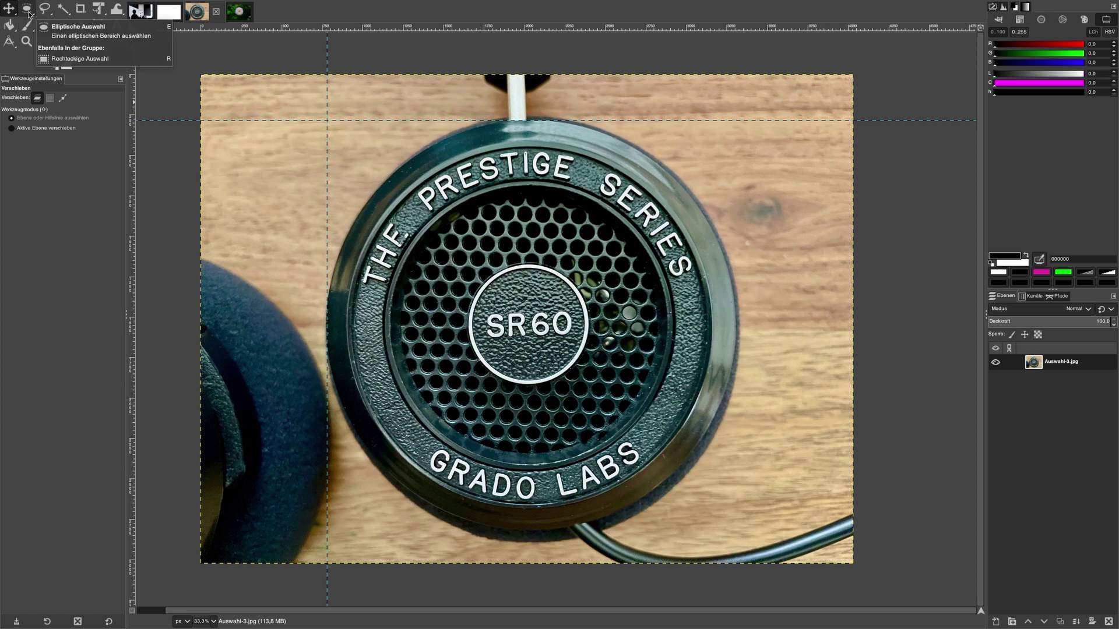
# Step: Draw a 1:1 elliptical selection from the guide intersection around the earcup, then invert it
pyautogui.click(28, 13)
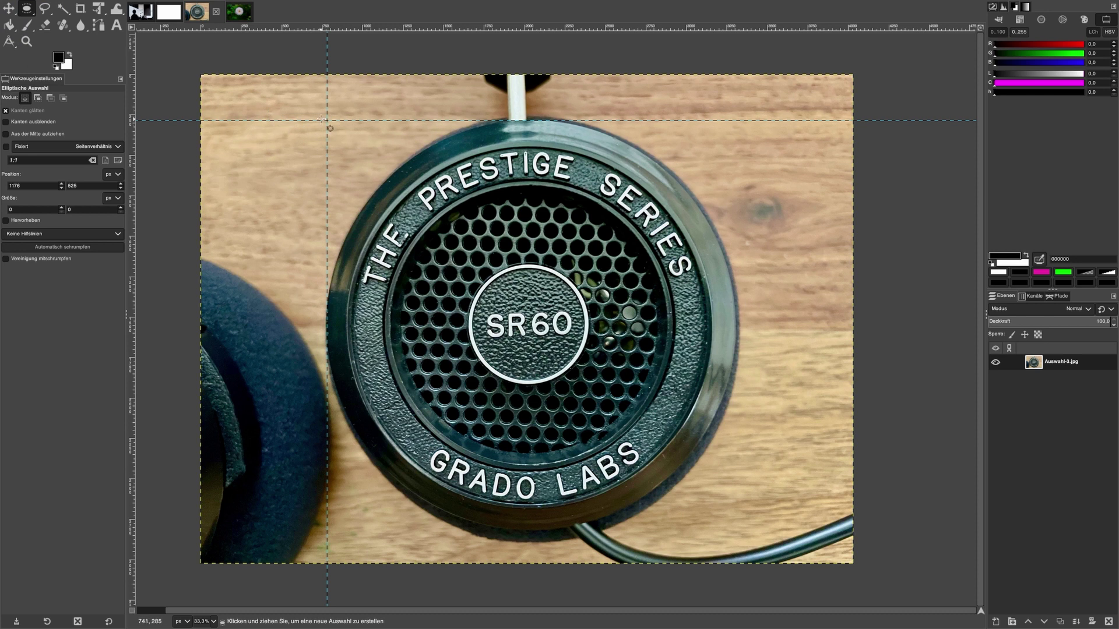
pyautogui.moveTo(327, 121); pyautogui.dragTo(366, 176)
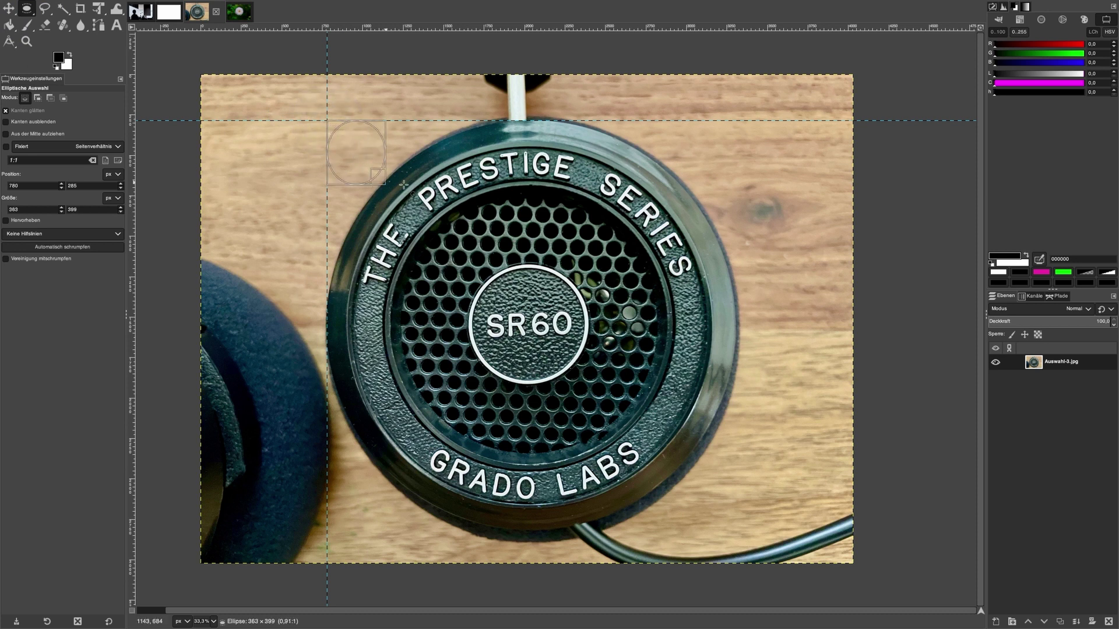
pyautogui.moveTo(366, 177)
pyautogui.mouseDown()
pyautogui.moveTo(411, 193)
pyautogui.moveTo(518, 370)
pyautogui.mouseUp()
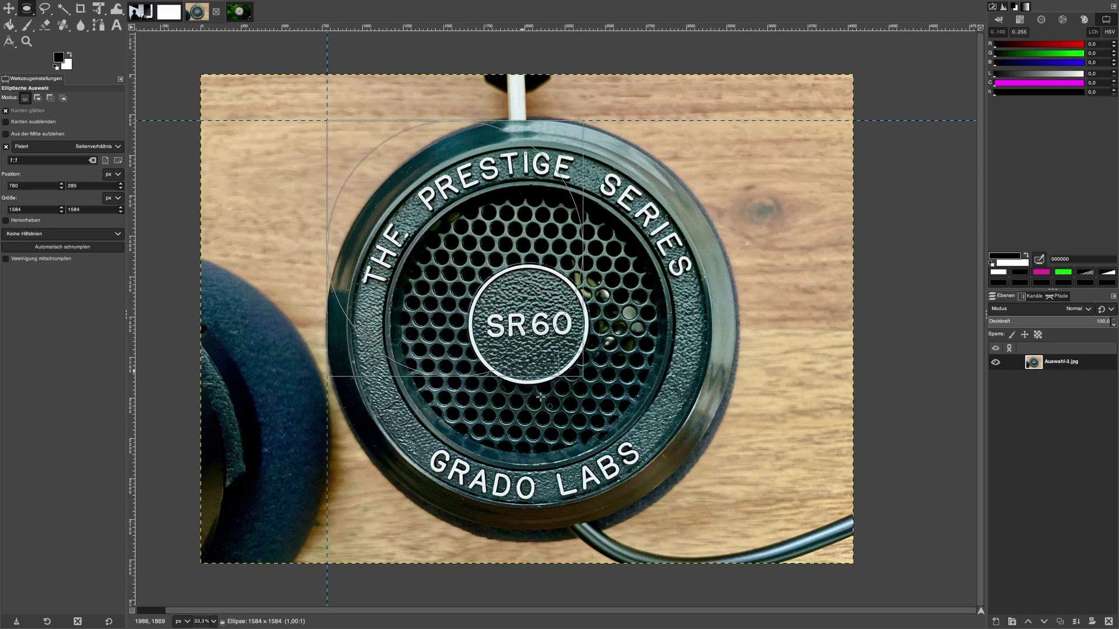
pyautogui.moveTo(518, 370)
pyautogui.mouseDown()
pyautogui.moveTo(618, 491)
pyautogui.moveTo(670, 528)
pyautogui.mouseUp()
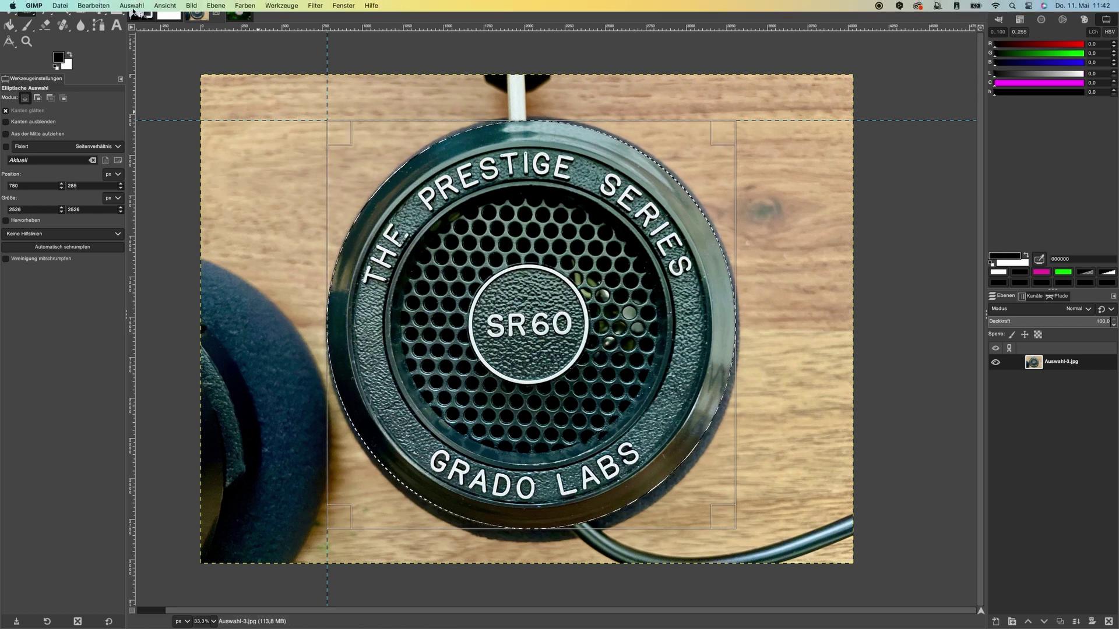
pyautogui.click(128, 6)
pyautogui.click(131, 42)
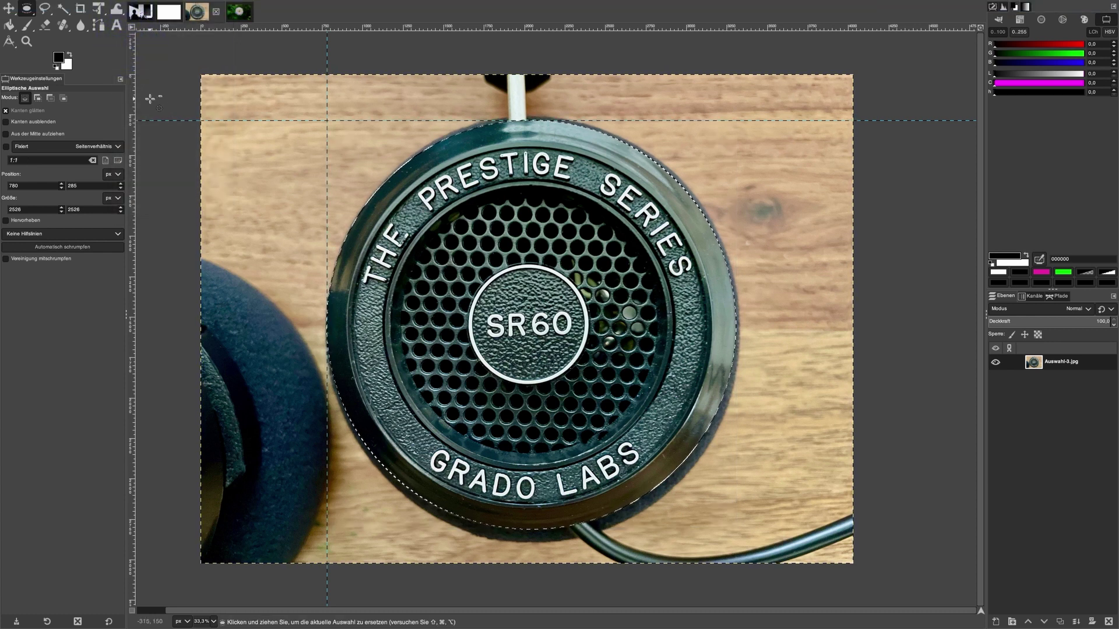
# Step: Cut the area outside the circle with Cmd+X, then pick the Zauberstab tool
pyautogui.press('super+x')
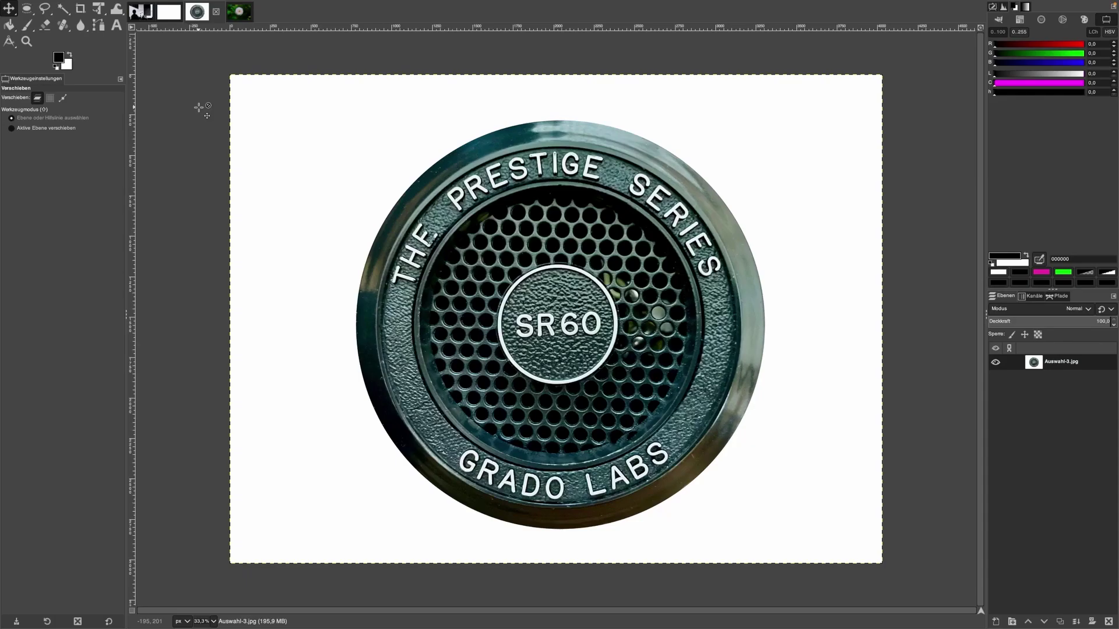
pyautogui.click(63, 9)
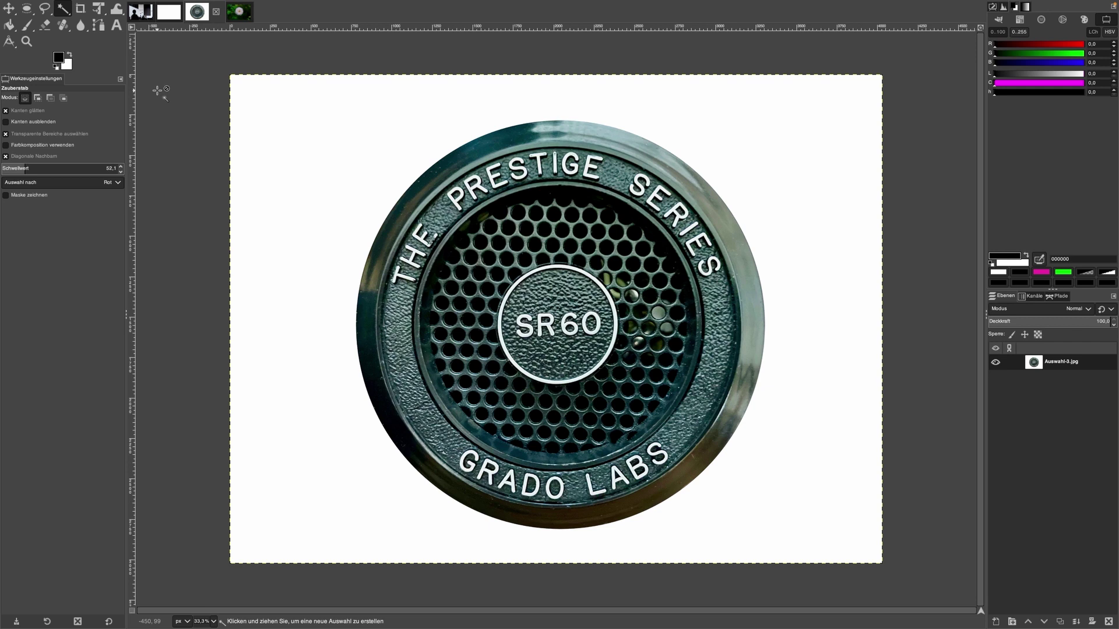
# Step: Test magic wand selections of the white logo background at thresholds 51.1–52.1, then show Auswahl-2.jpg
pyautogui.click(326, 124)
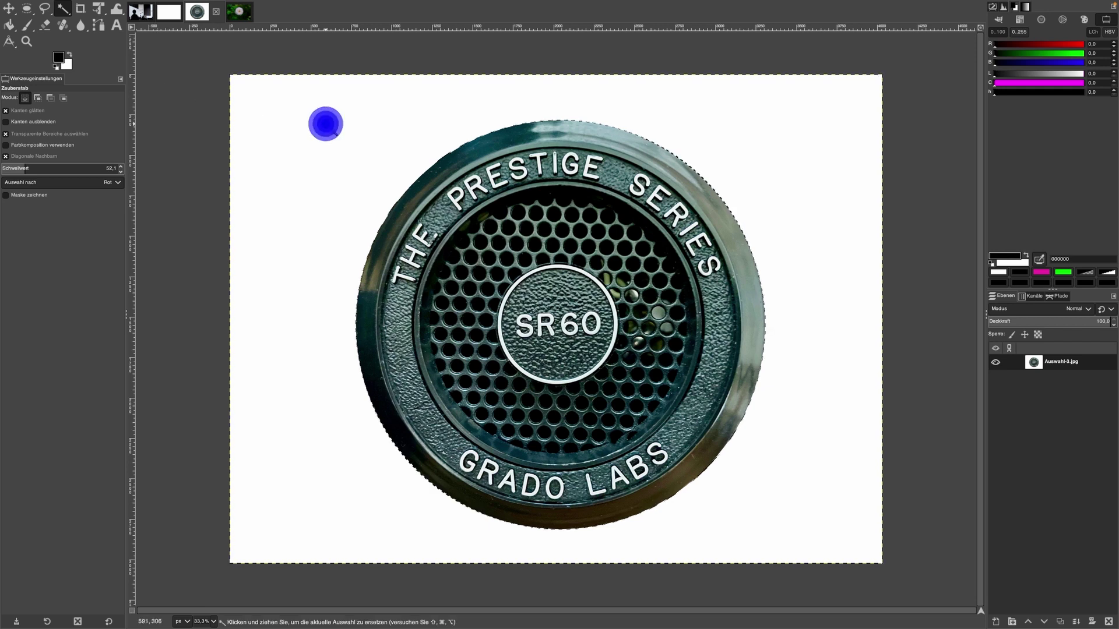
pyautogui.moveTo(326, 124); pyautogui.dragTo(430, 189)
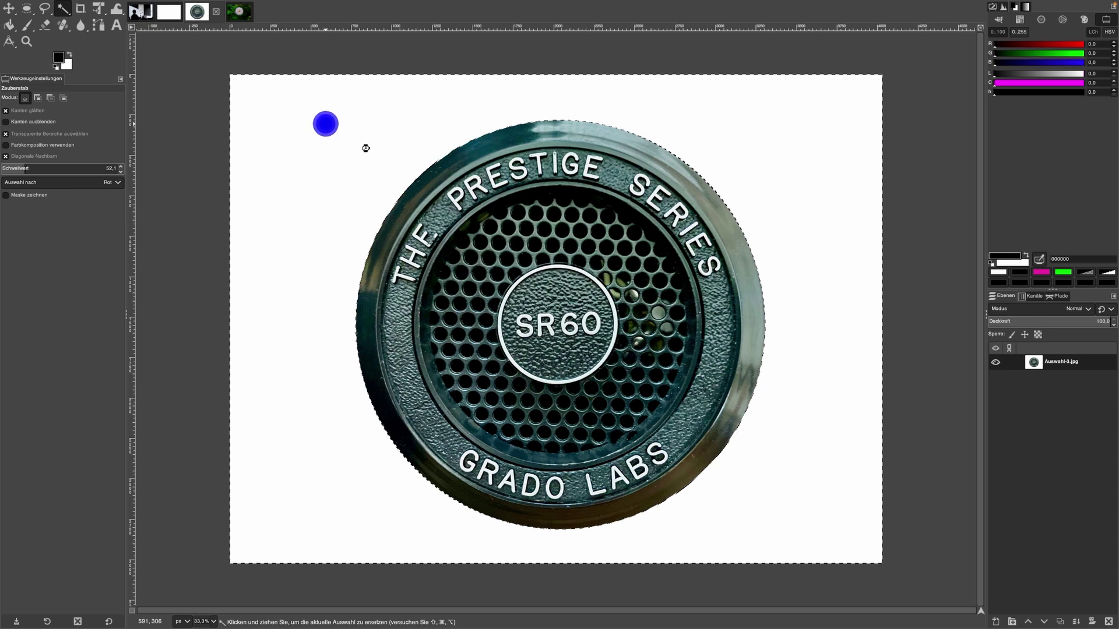
pyautogui.click(430, 189)
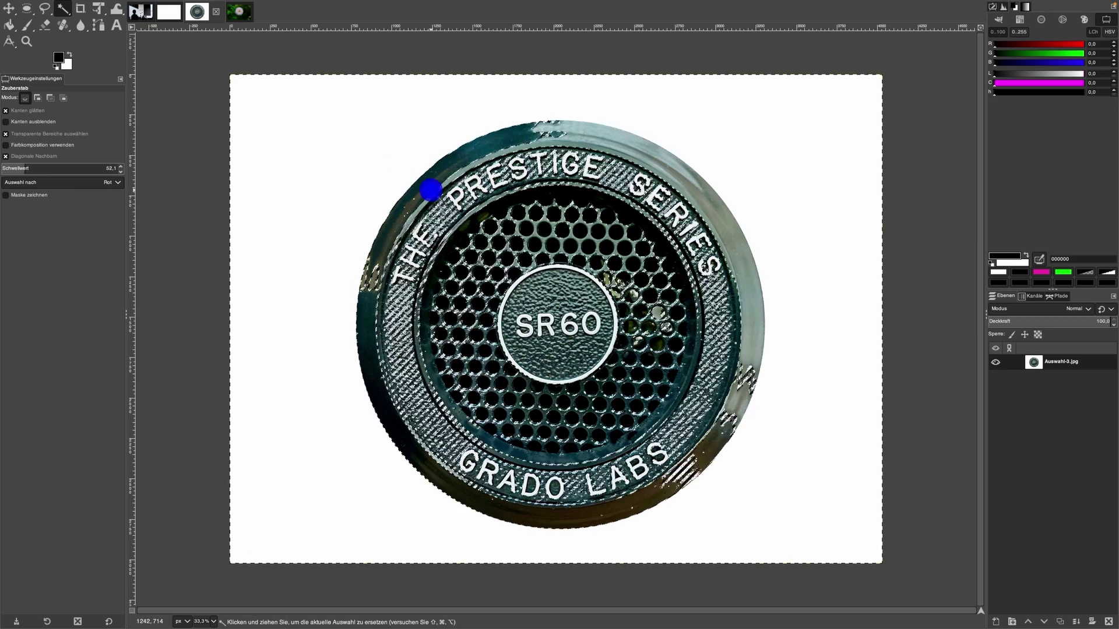
pyautogui.click(386, 167)
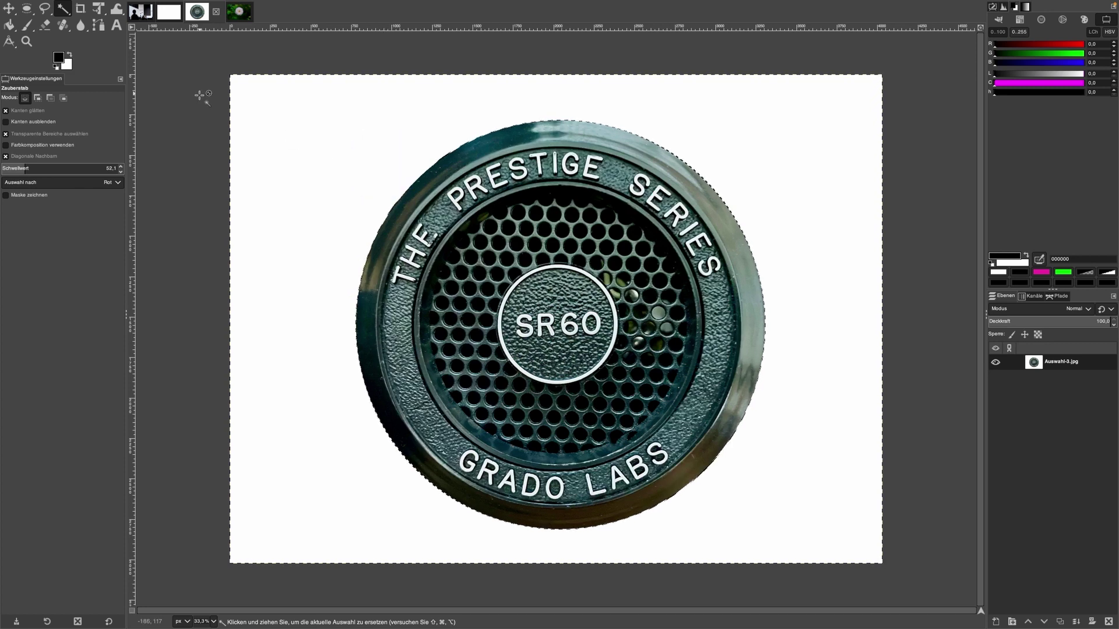
pyautogui.click(120, 173)
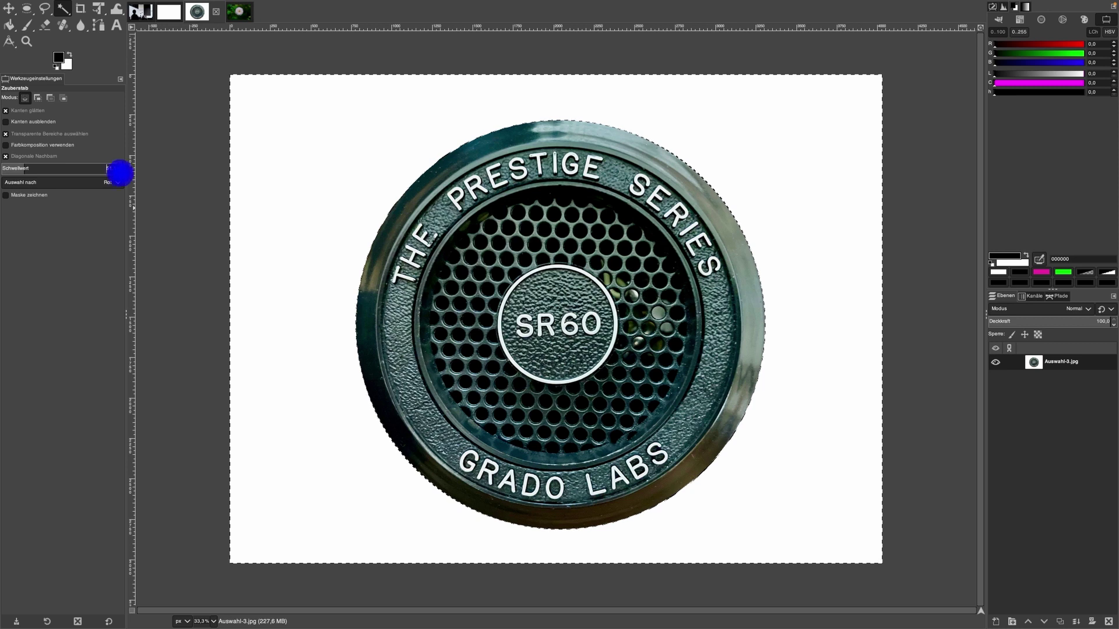
pyautogui.click(120, 167)
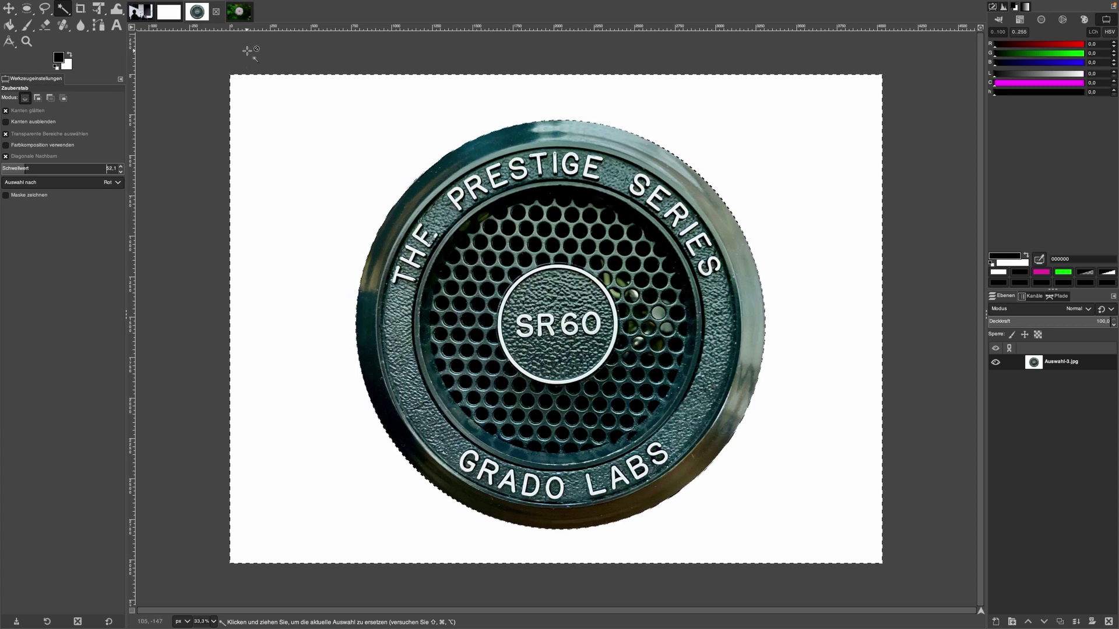
pyautogui.click(242, 13)
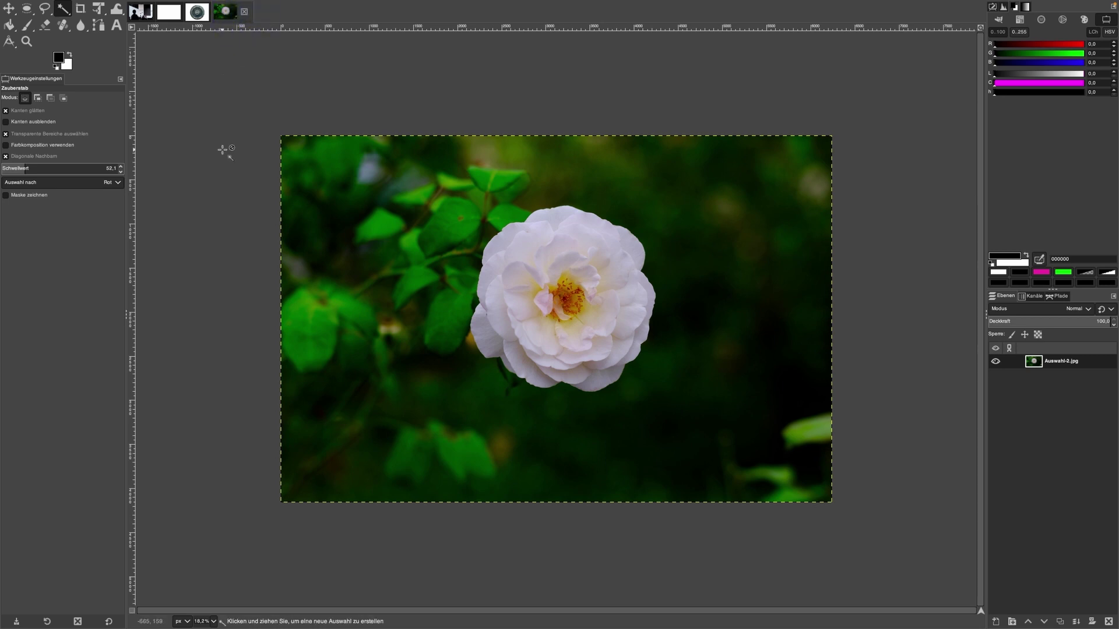
# Step: Trial a Zauberstab selection of the rose with add/subtract modes, clear it, and choose Free Select
pyautogui.click(121, 173)
pyautogui.click(350, 241)
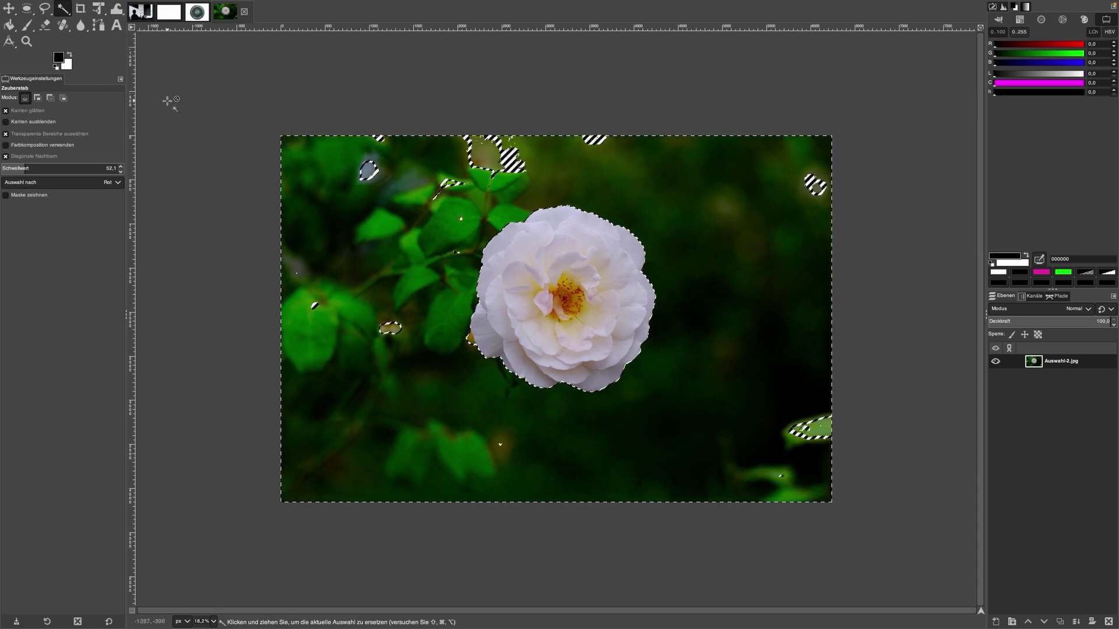
pyautogui.click(37, 102)
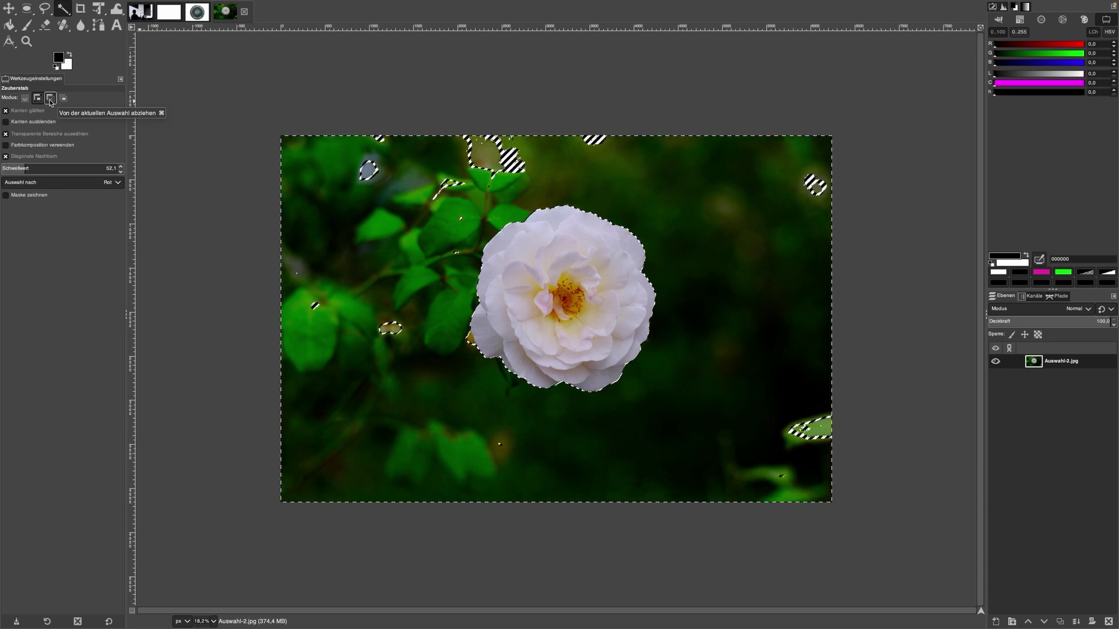
pyautogui.click(51, 100)
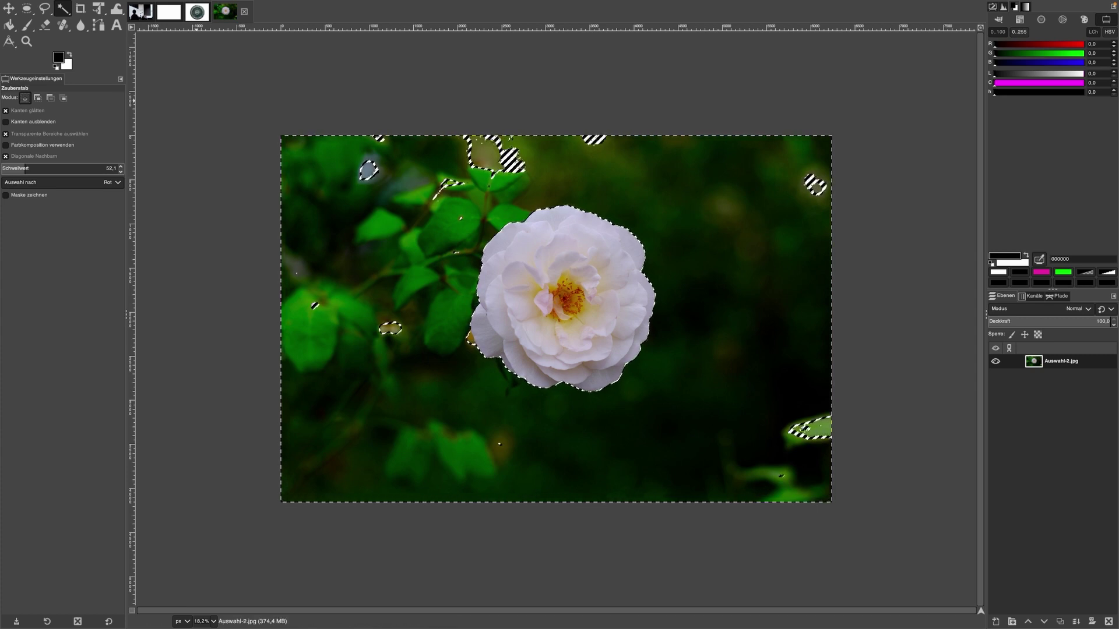
pyautogui.click(143, 5)
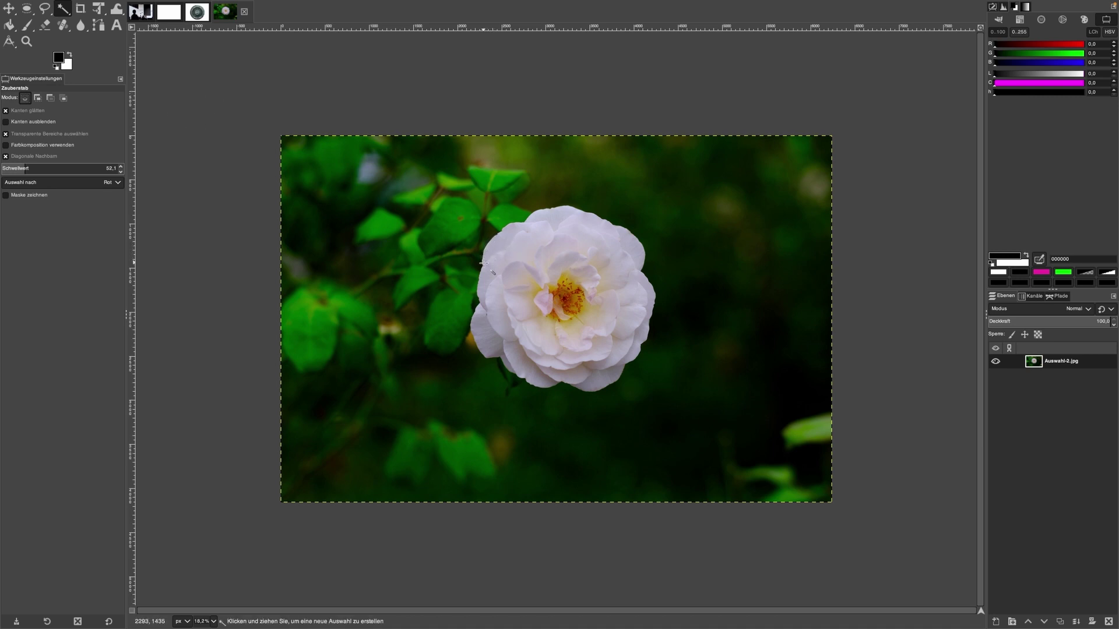
pyautogui.click(44, 9)
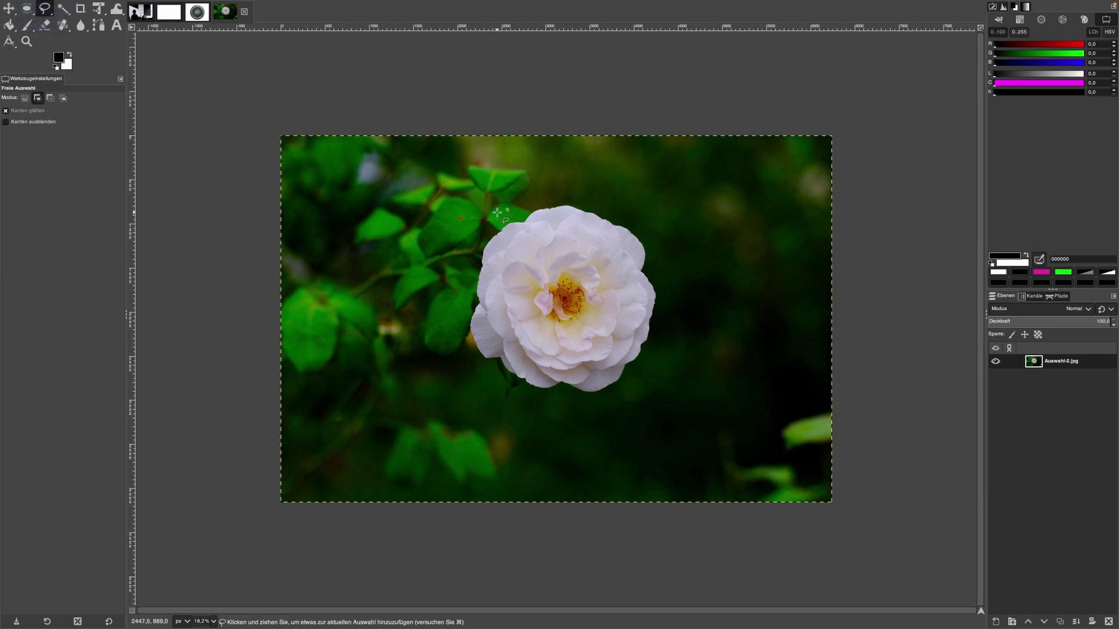
# Step: Trace a freehand loop from the leaf above the rose around its lower and right sides
pyautogui.moveTo(498, 216); pyautogui.dragTo(458, 288)
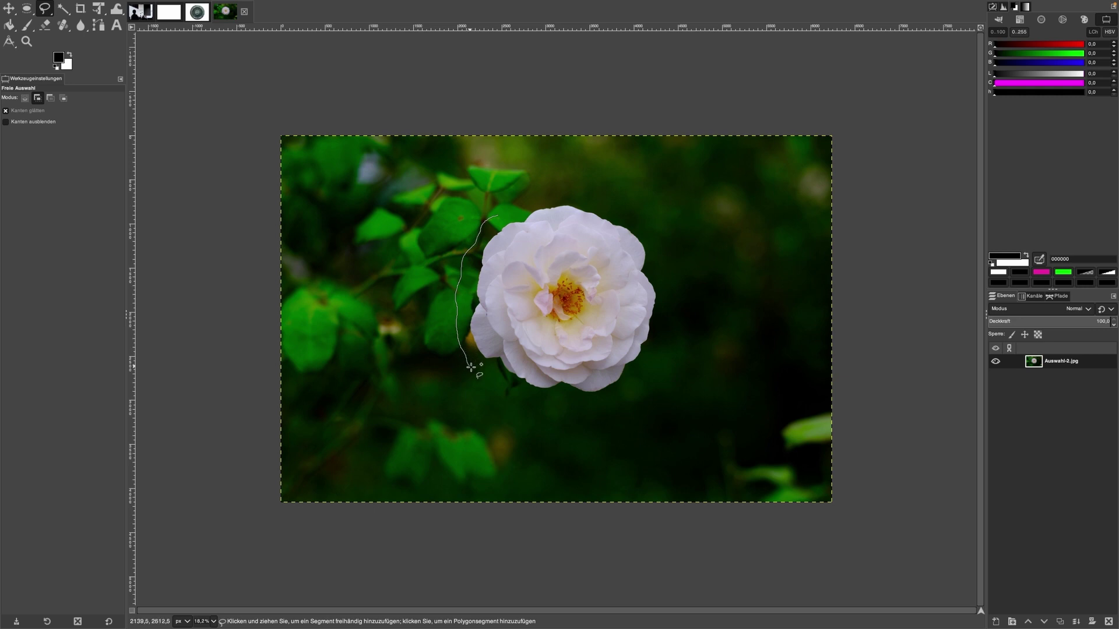
pyautogui.moveTo(537, 398); pyautogui.dragTo(562, 400)
pyautogui.moveTo(630, 383); pyautogui.dragTo(646, 370)
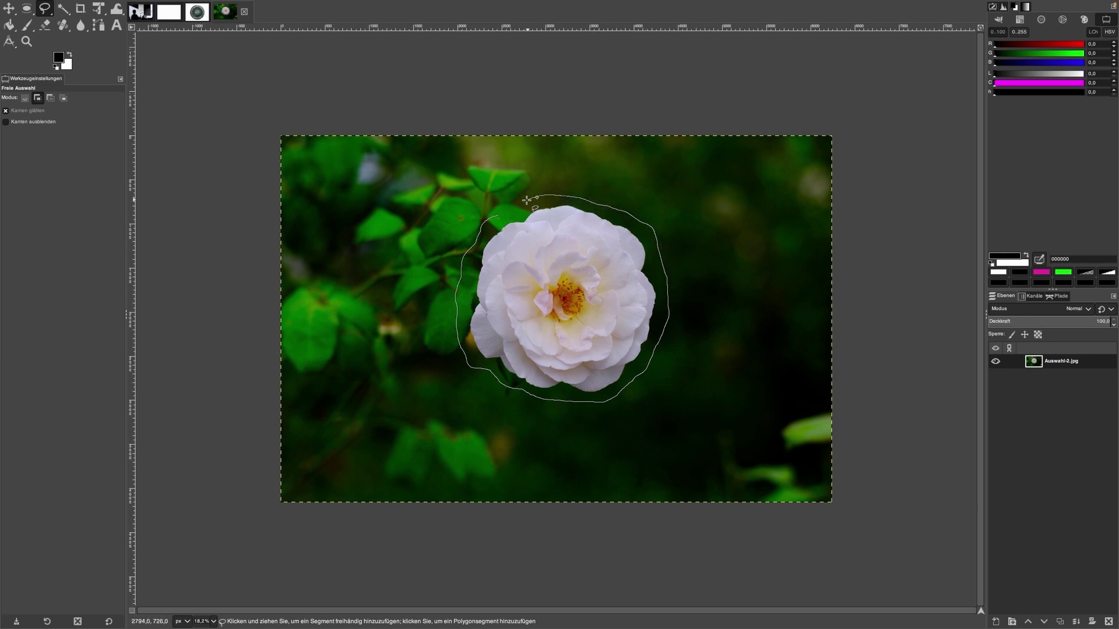
pyautogui.click(497, 215)
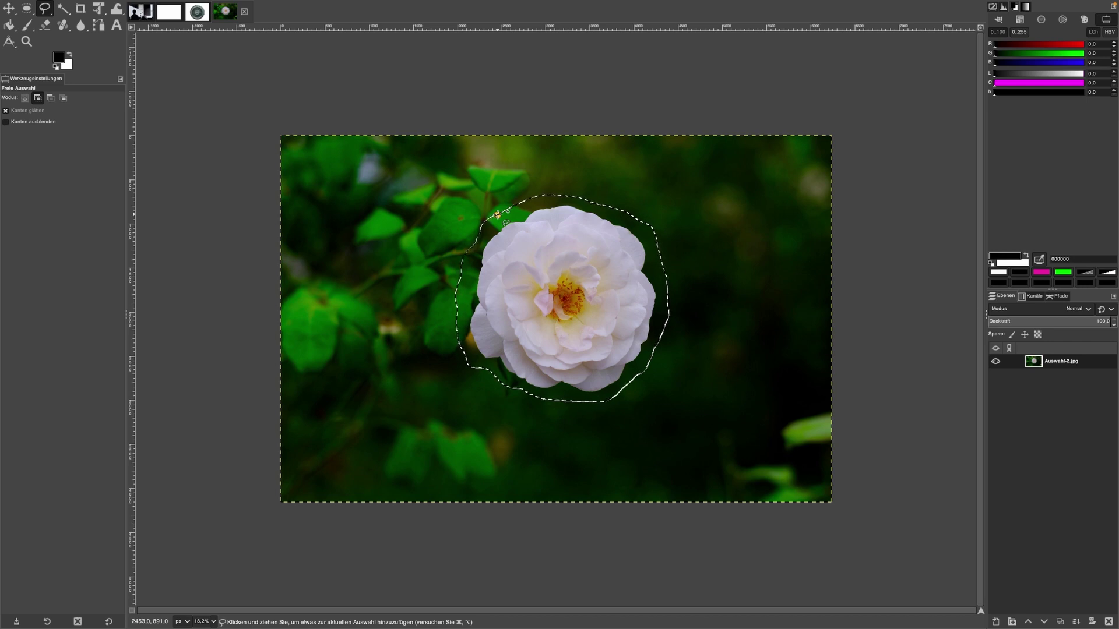
pyautogui.press('+')
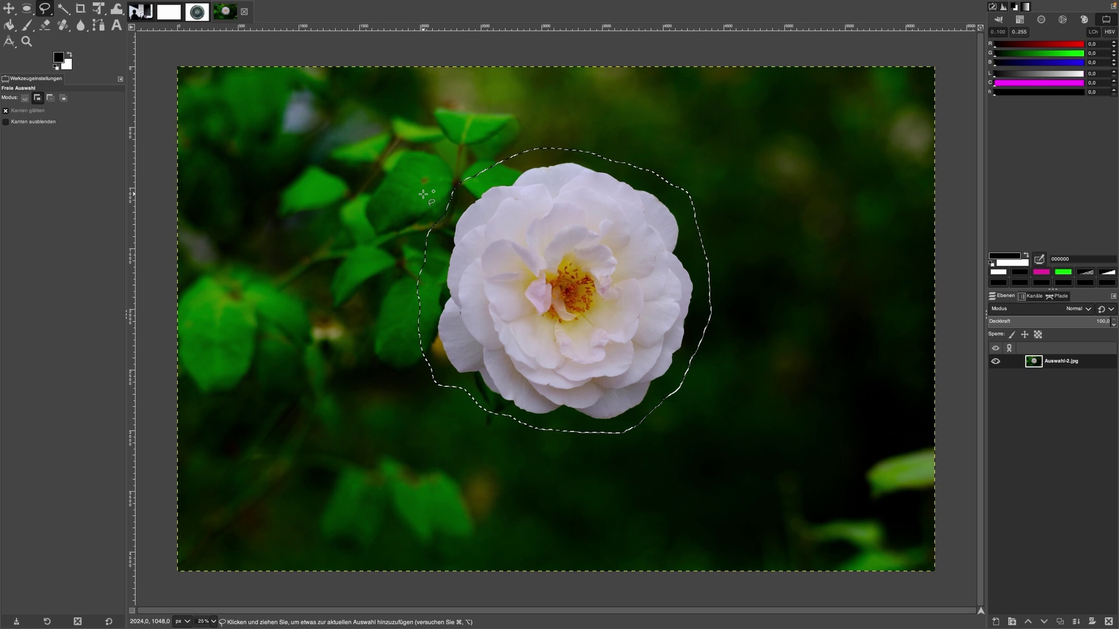
# Step: Invert the freehand selection and cut away the background around the rose
pyautogui.hotkey('ctrl', 'x')
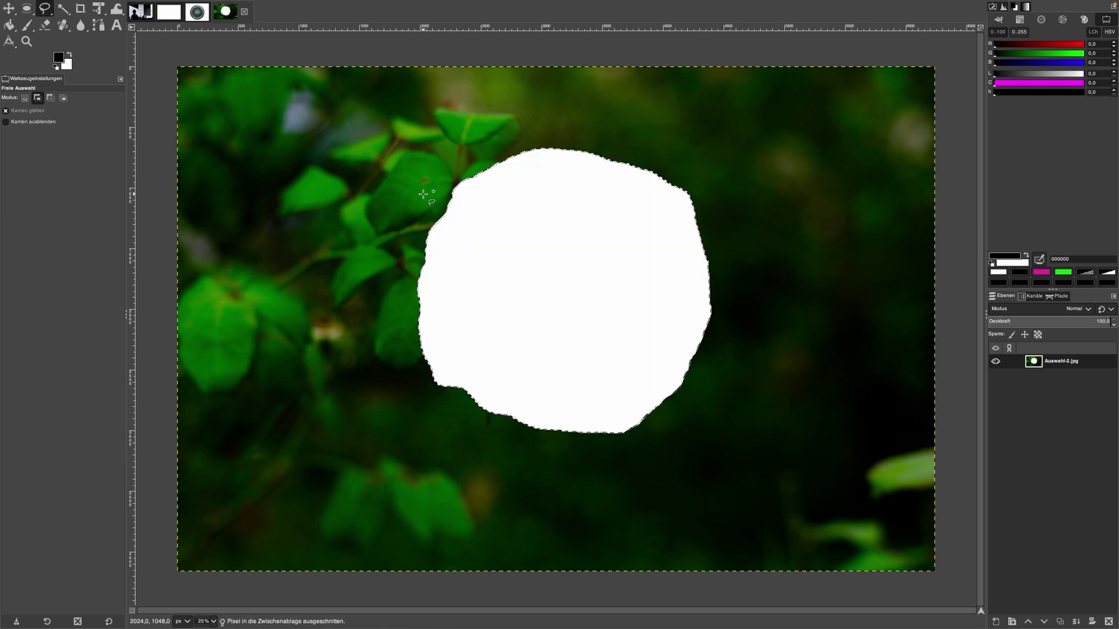
pyautogui.hotkey('ctrl', 'z')
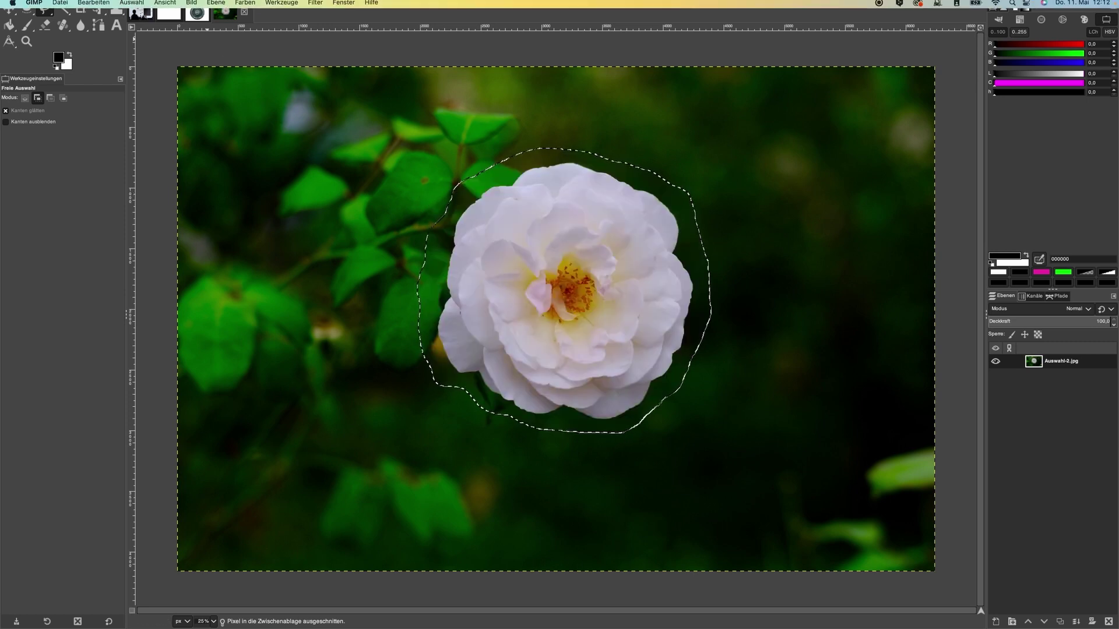
pyautogui.click(123, 5)
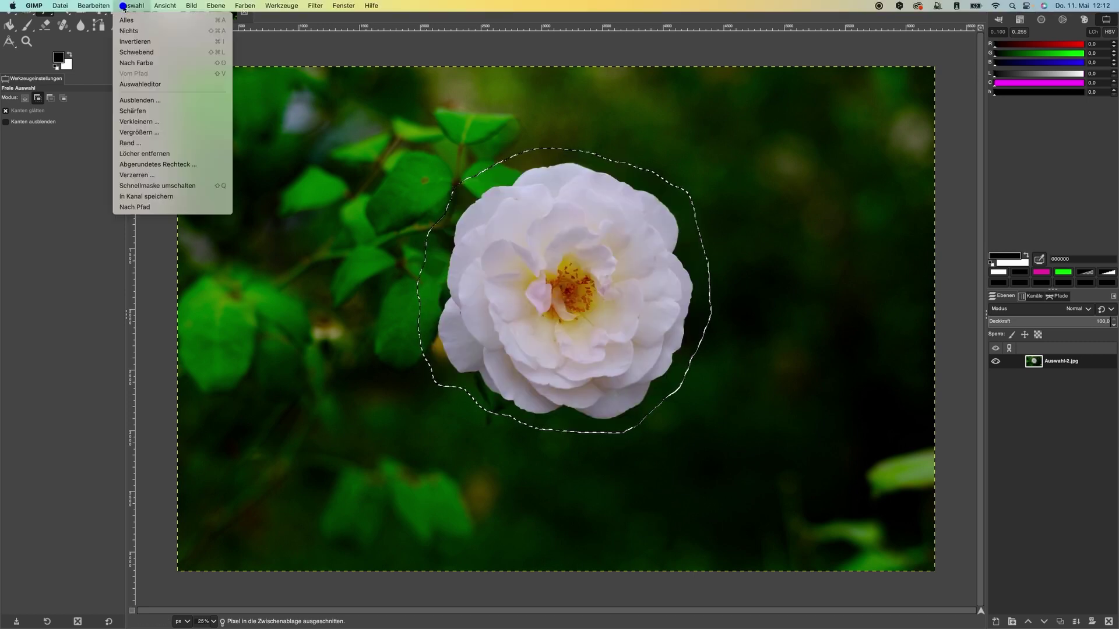
pyautogui.click(125, 42)
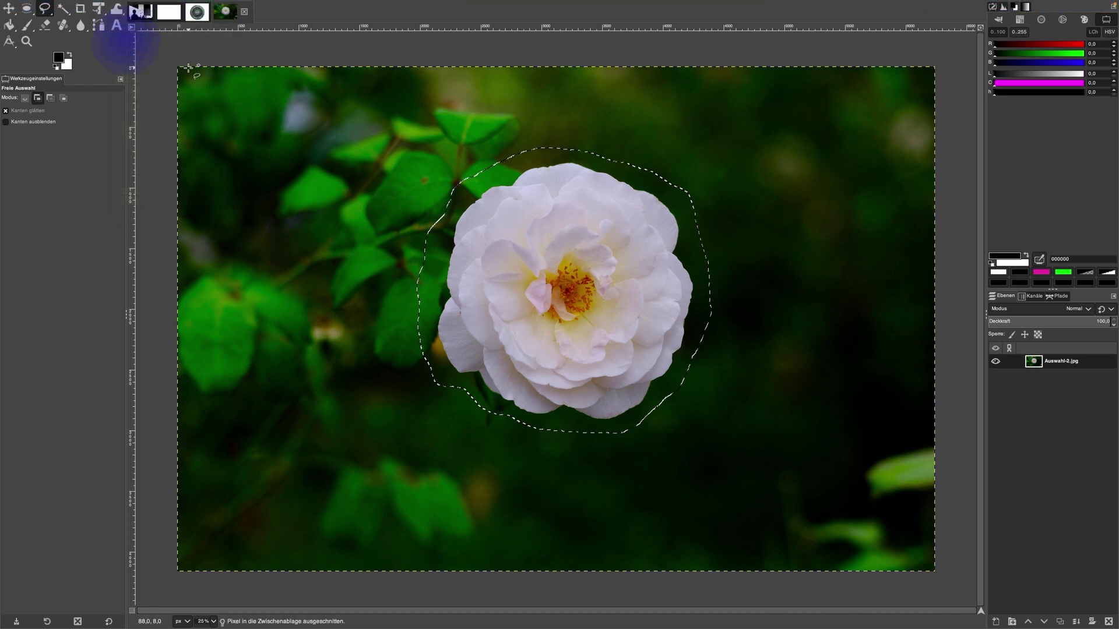
pyautogui.hotkey('ctrl', 'x')
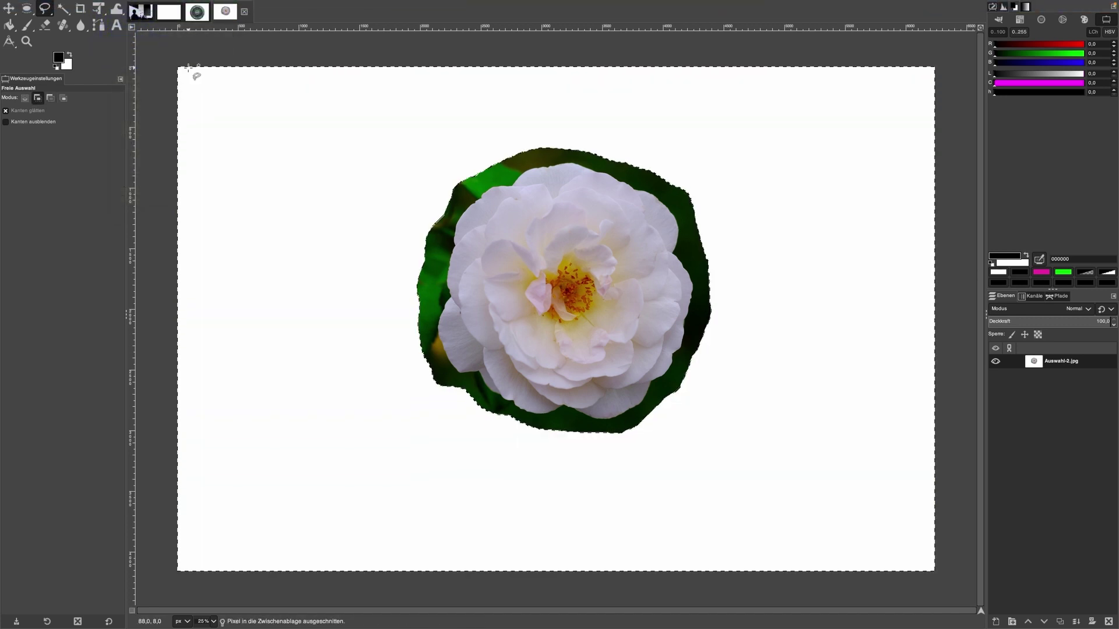
# Step: Select the green leafy ring with Zauberstab at threshold 50.1, cut it, and clear the selection
pyautogui.click(63, 10)
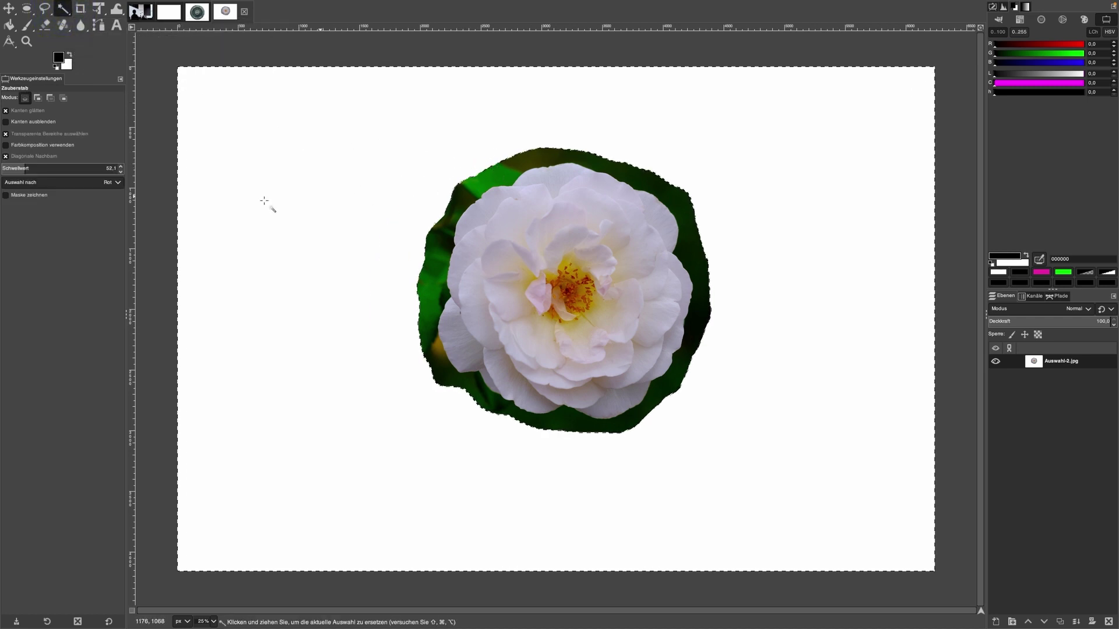
pyautogui.click(116, 172)
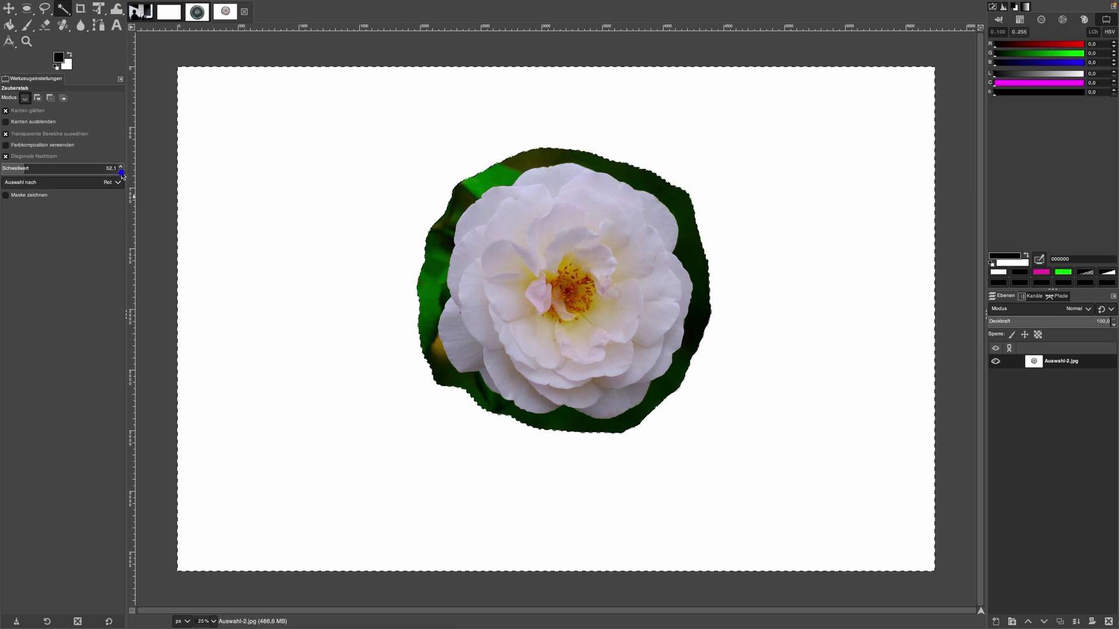
pyautogui.click(472, 184)
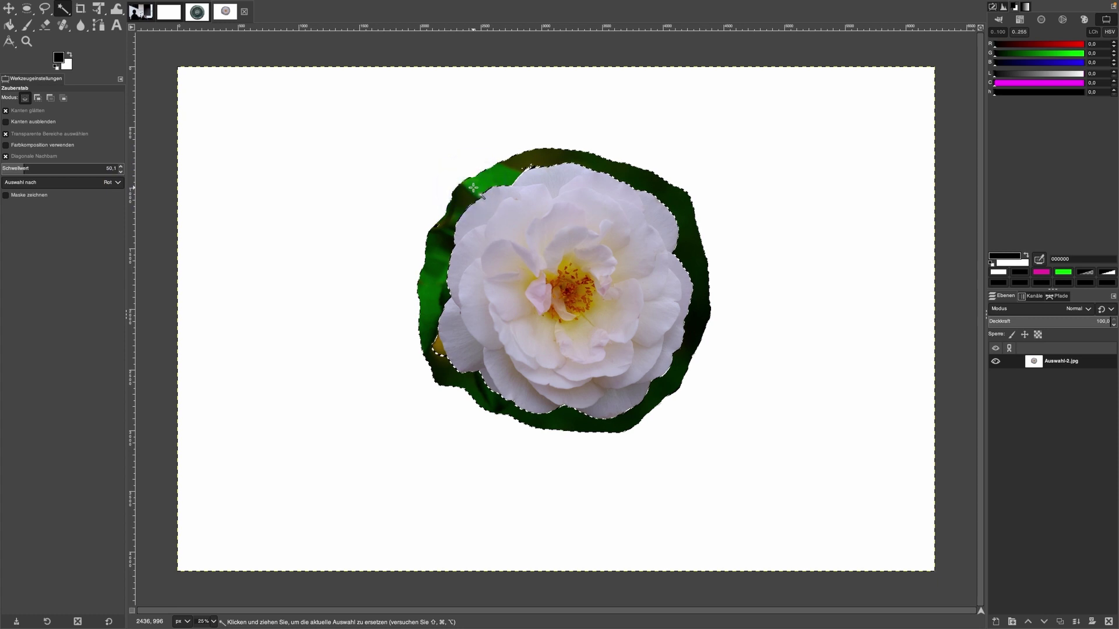
pyautogui.hotkey('ctrl', 'x')
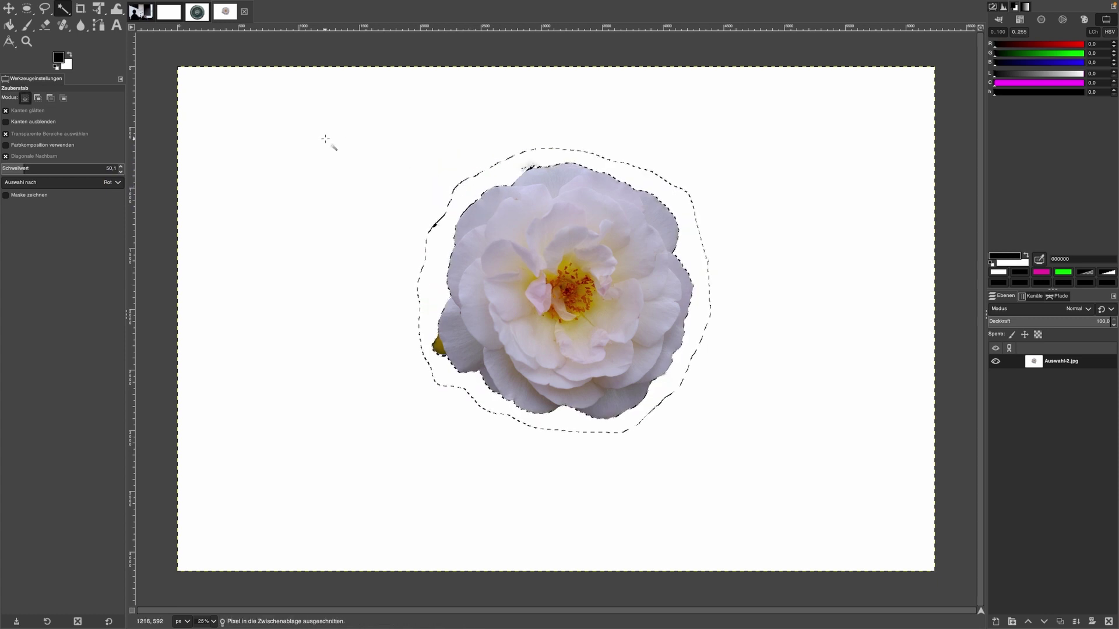
pyautogui.click(139, 5)
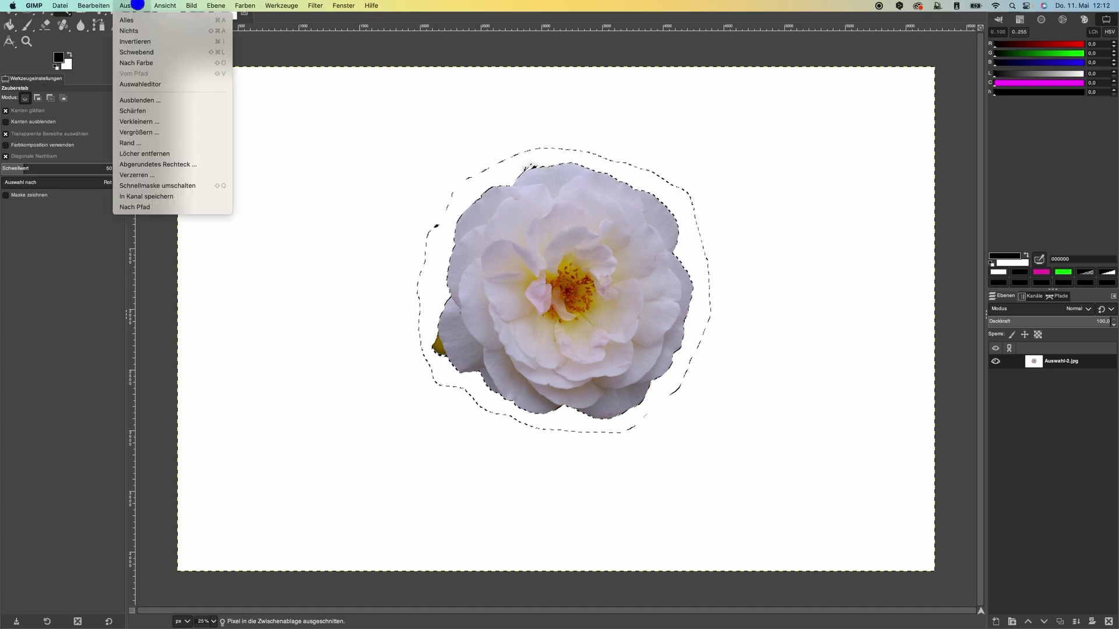
pyautogui.click(133, 29)
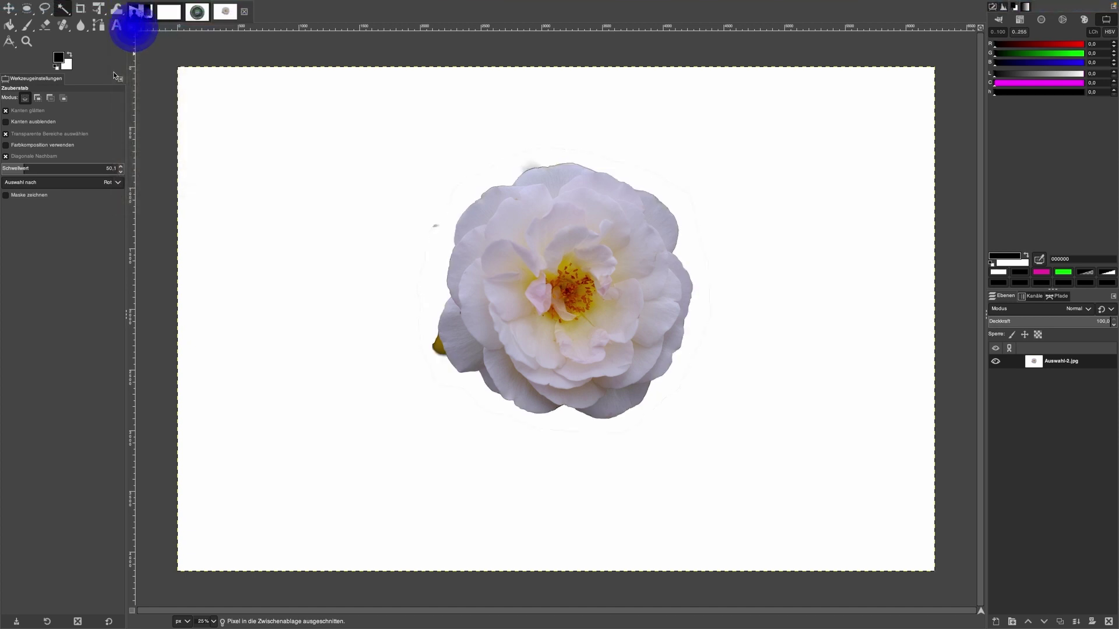
# Step: Erase the faint halo and yellowish stem blob along the rose's left edge
pyautogui.click(46, 27)
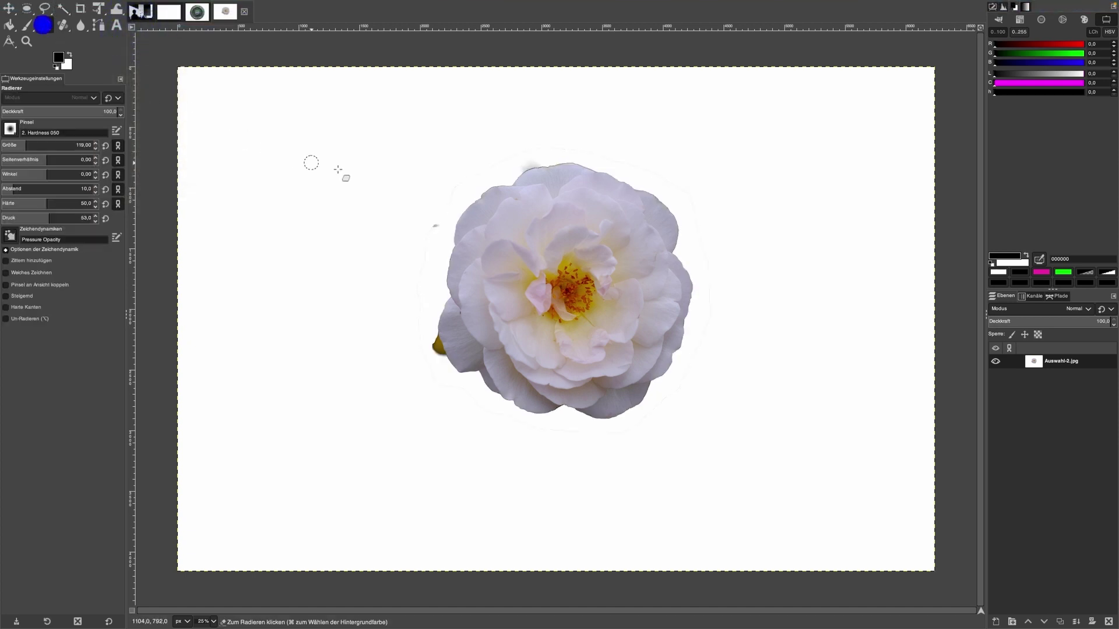
pyautogui.click(450, 200)
pyautogui.moveTo(429, 235)
pyautogui.mouseDown()
pyautogui.moveTo(418, 327)
pyautogui.moveTo(437, 387)
pyautogui.moveTo(521, 423)
pyautogui.moveTo(627, 431)
pyautogui.moveTo(681, 387)
pyautogui.moveTo(696, 358)
pyautogui.moveTo(709, 257)
pyautogui.moveTo(681, 185)
pyautogui.moveTo(603, 156)
pyautogui.moveTo(533, 150)
pyautogui.moveTo(460, 185)
pyautogui.moveTo(543, 157)
pyautogui.moveTo(499, 163)
pyautogui.moveTo(358, 417)
pyautogui.mouseUp()
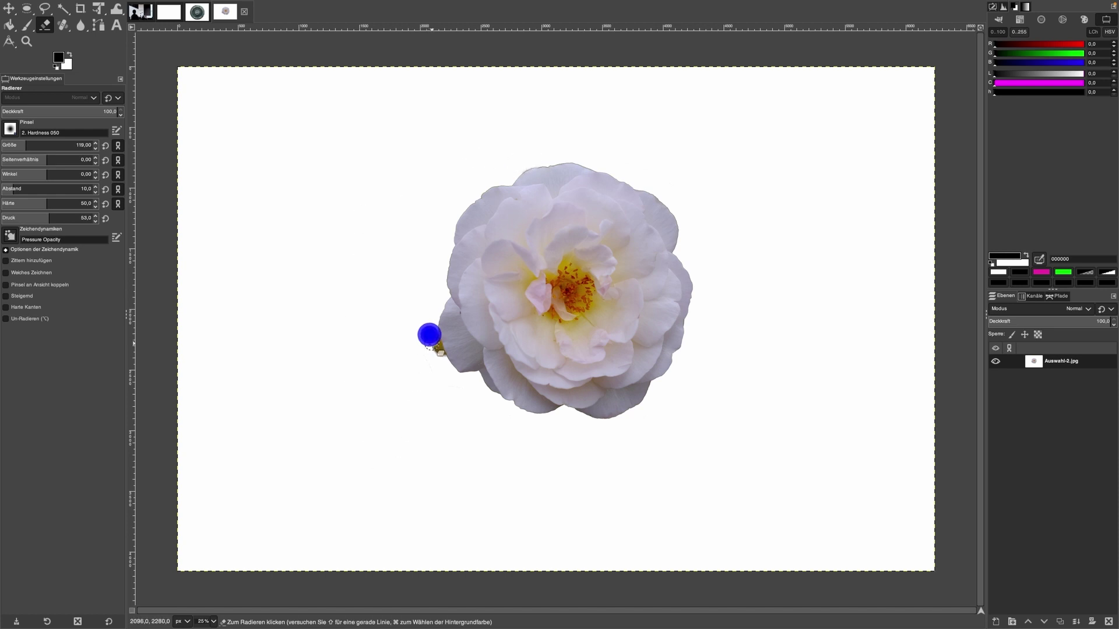
pyautogui.moveTo(428, 334)
pyautogui.mouseDown()
pyautogui.moveTo(444, 362)
pyautogui.moveTo(431, 327)
pyautogui.moveTo(430, 367)
pyautogui.moveTo(477, 394)
pyautogui.mouseUp()
pyautogui.moveTo(431, 333); pyautogui.dragTo(443, 365)
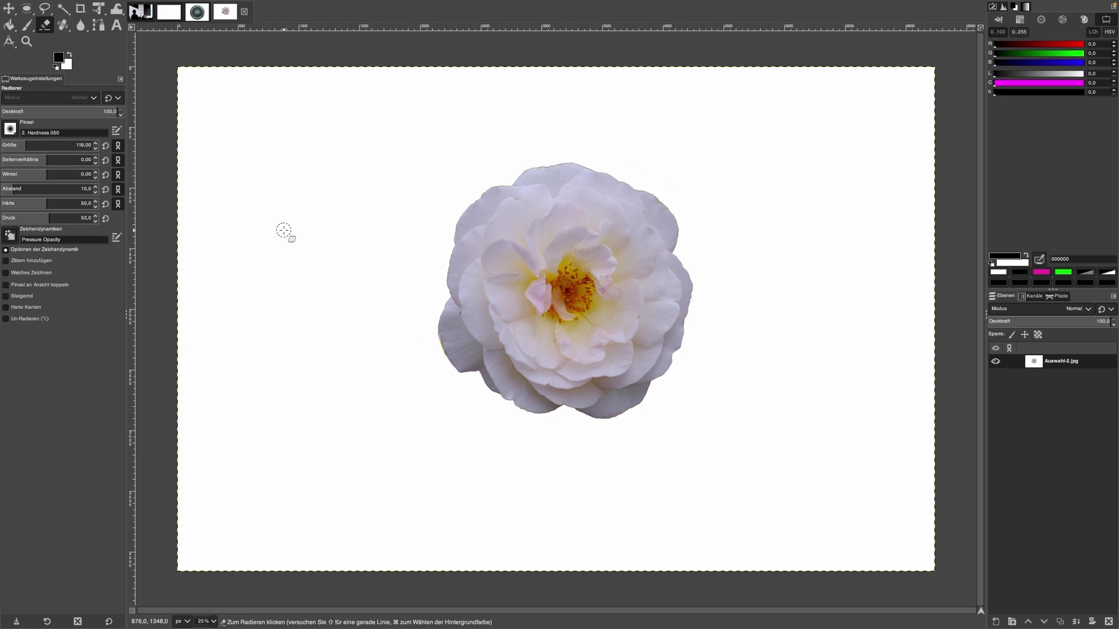
# Step: Select the white background around the rose by colour and grow the selection by 3
pyautogui.click(65, 12)
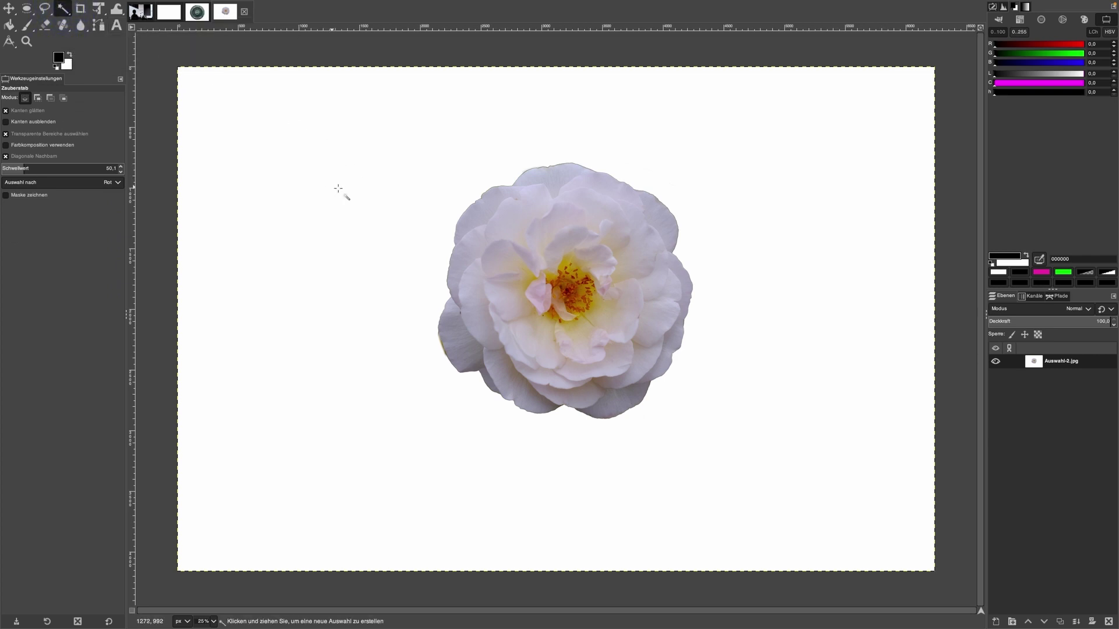
pyautogui.click(364, 196)
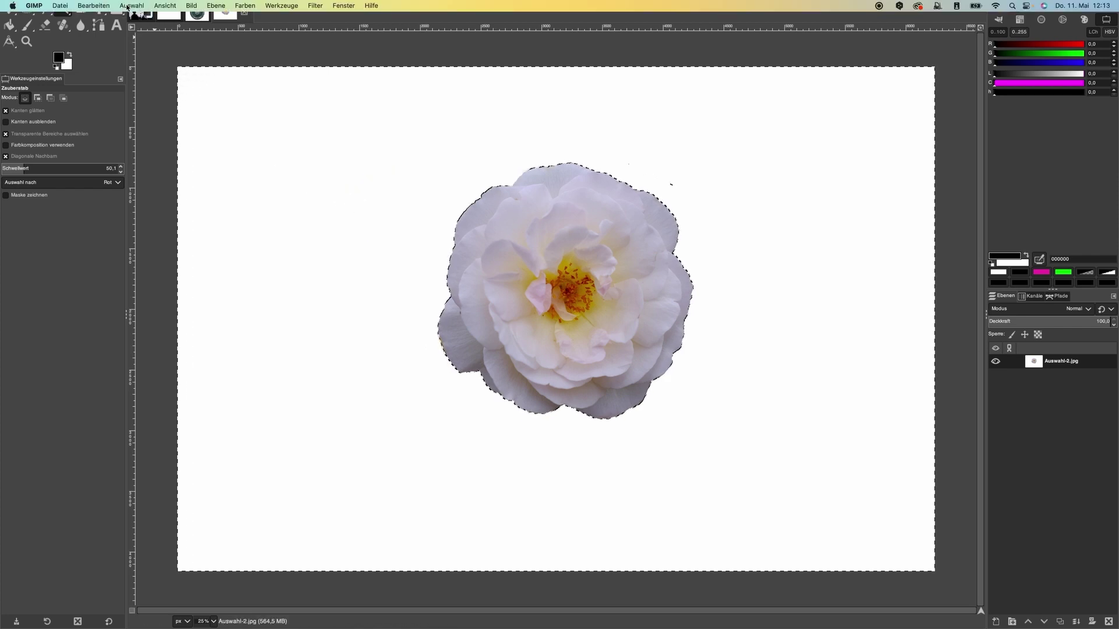
pyautogui.click(126, 5)
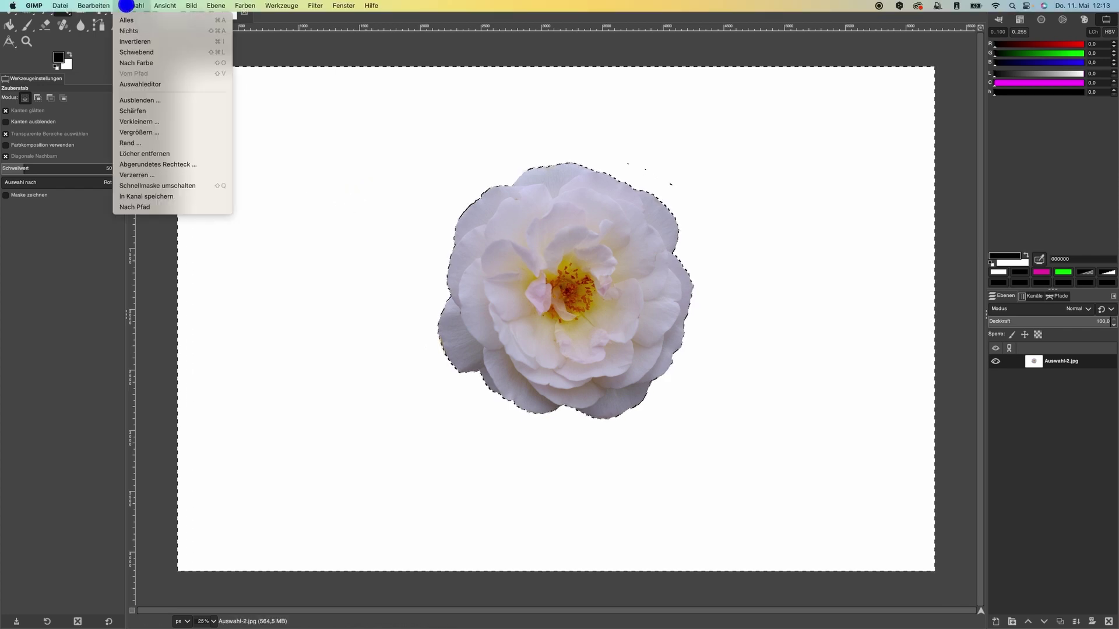
pyautogui.click(151, 133)
pyautogui.doubleClick(150, 126)
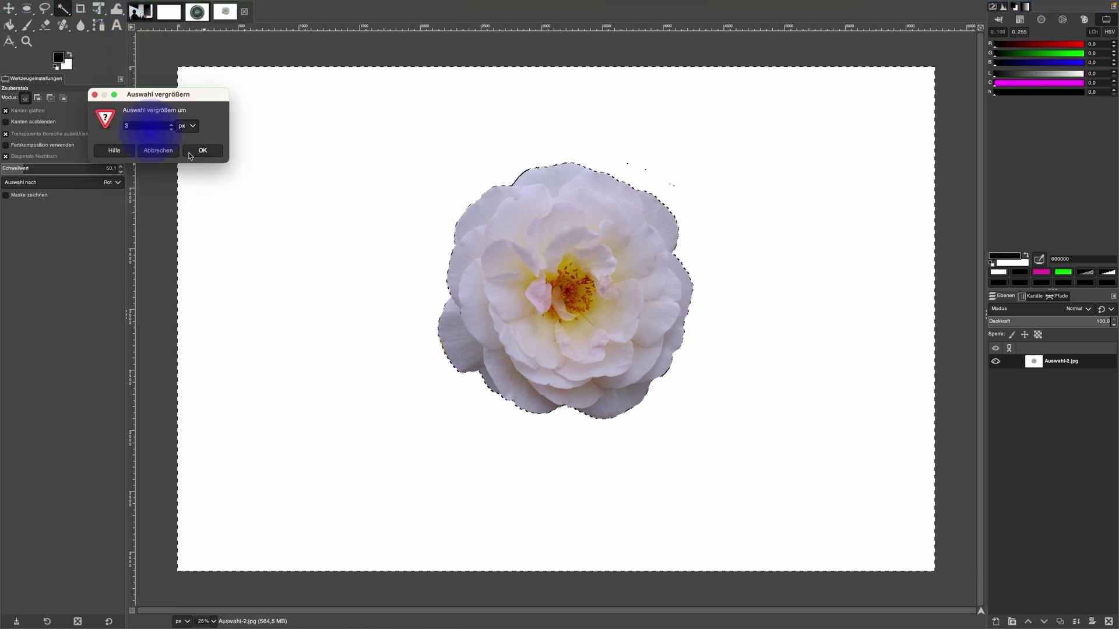
pyautogui.write('3')
pyautogui.doubleClick(163, 130)
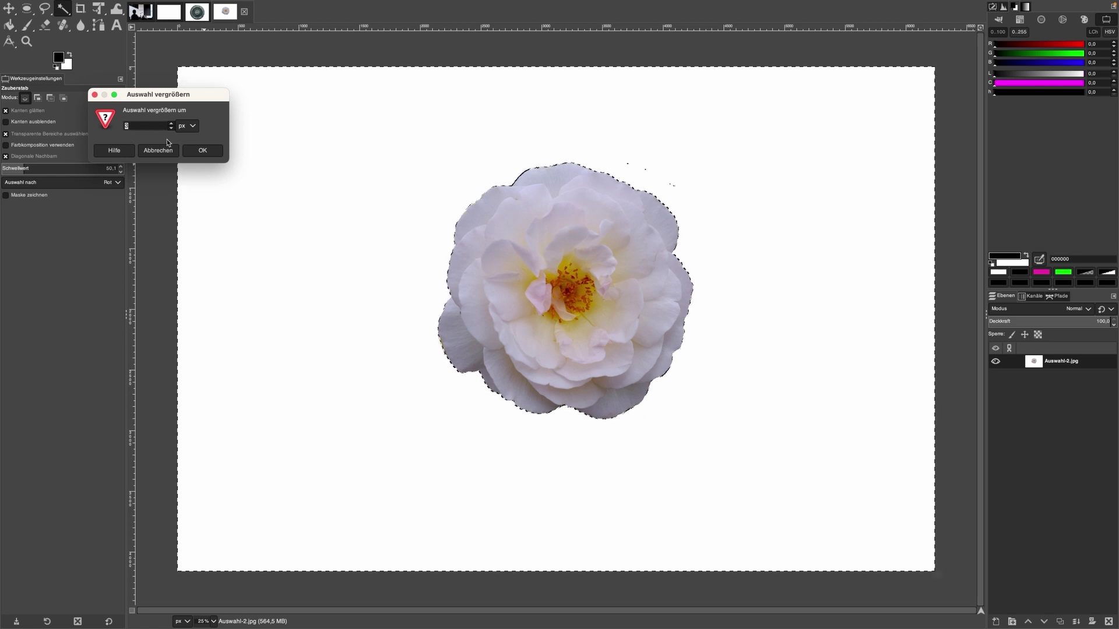
pyautogui.click(204, 151)
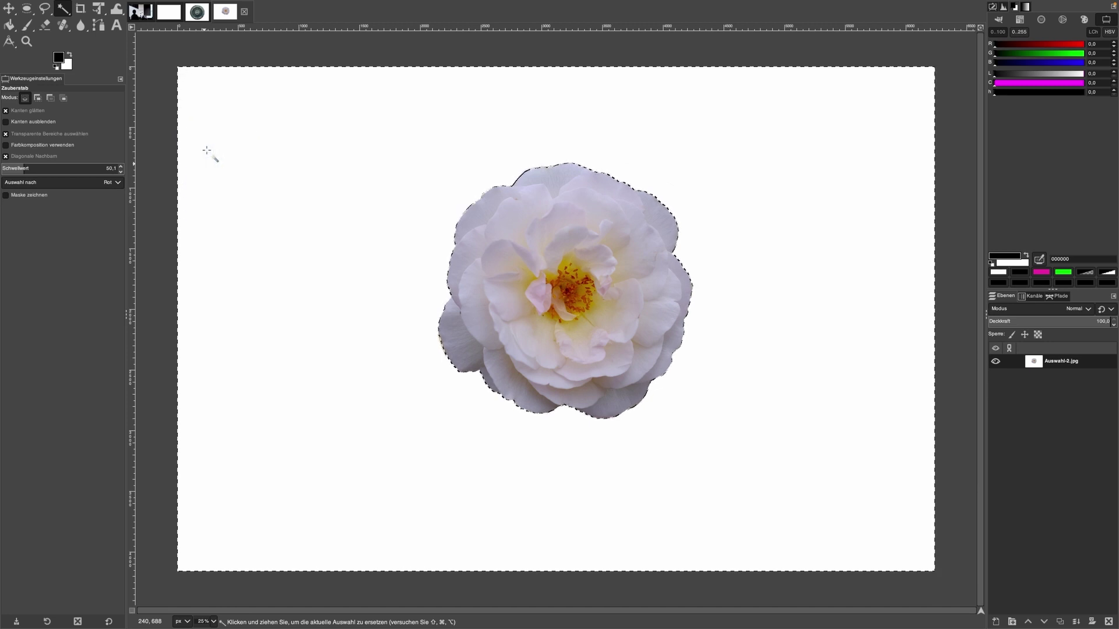
# Step: Cut the grown background via Edit > Cut, then set Select > None
pyautogui.click(94, 6)
pyautogui.moveTo(105, 2)
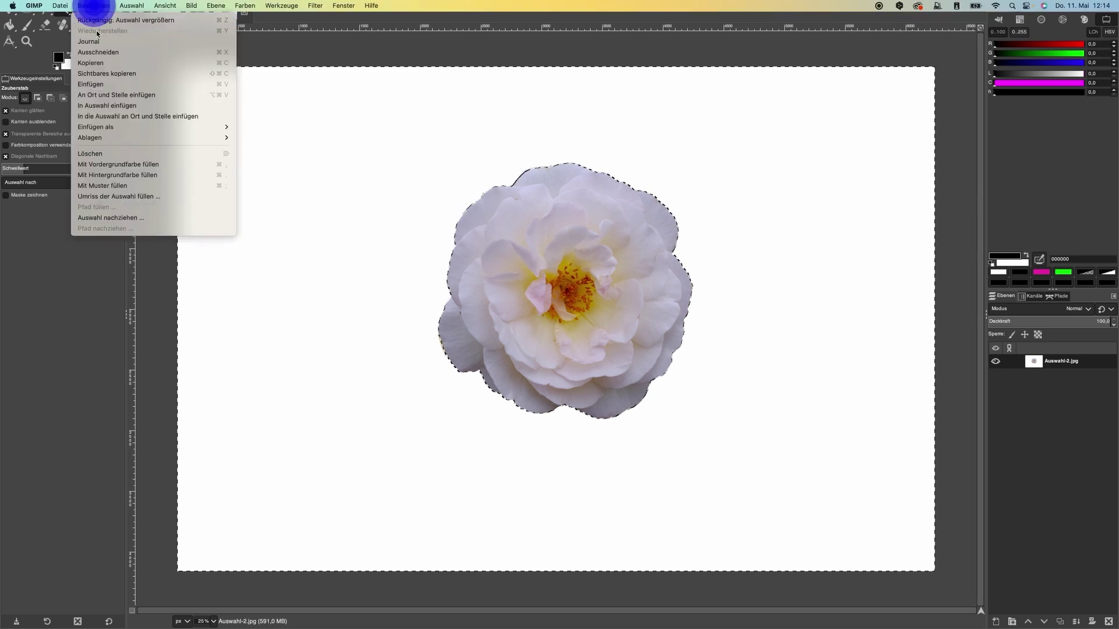
pyautogui.click(94, 51)
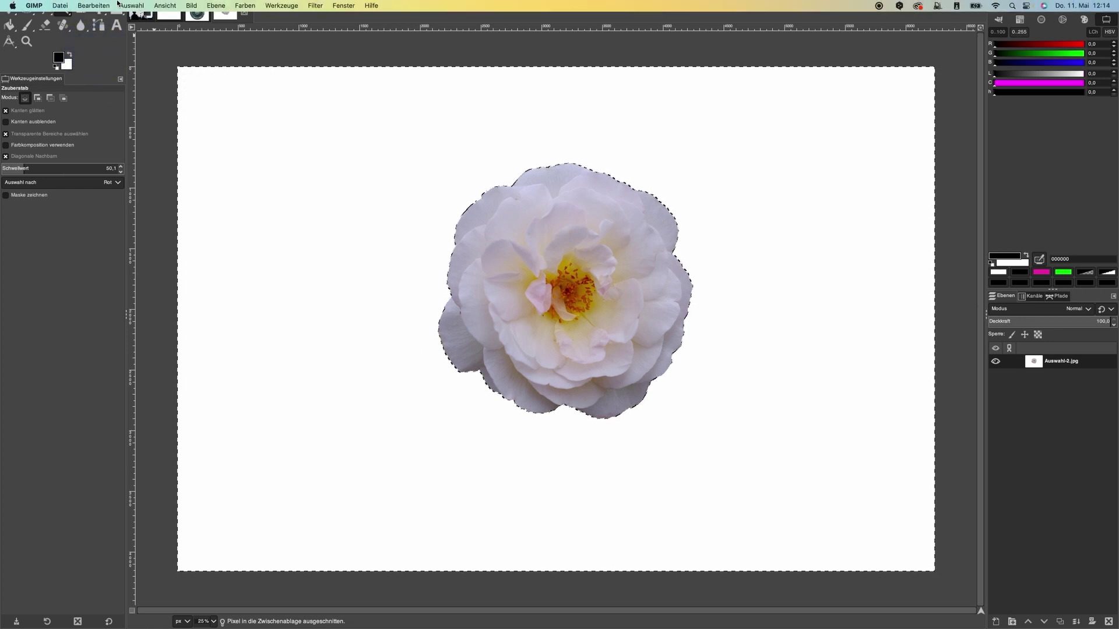
pyautogui.click(129, 6)
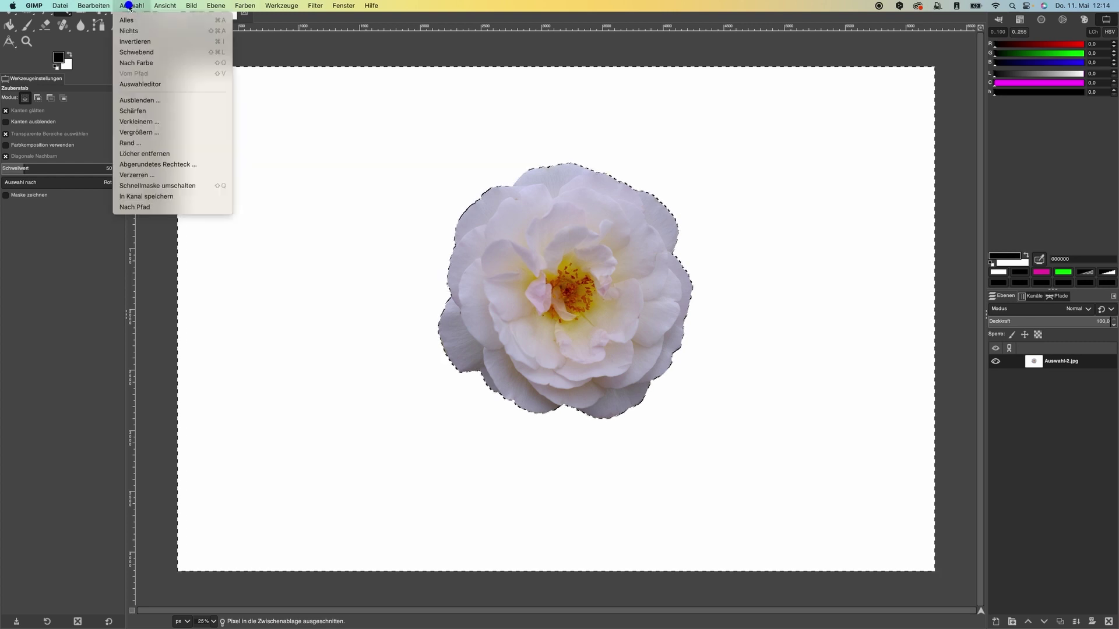
pyautogui.click(133, 31)
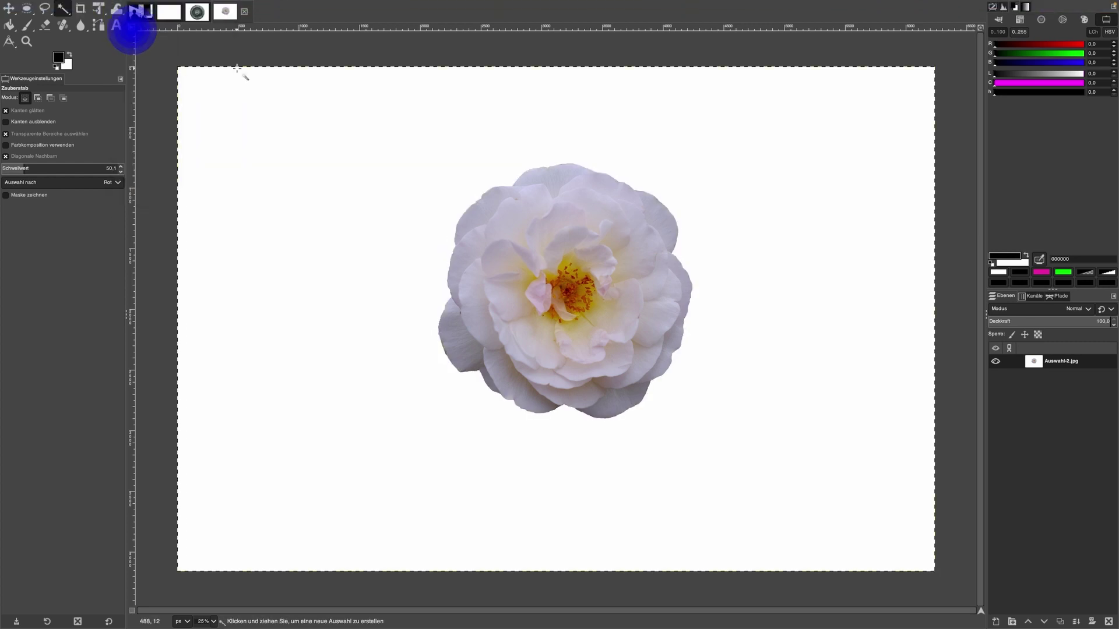
pyautogui.keyDown('ctrl'); pyautogui.scroll(1, 237, 68); pyautogui.keyUp('ctrl')
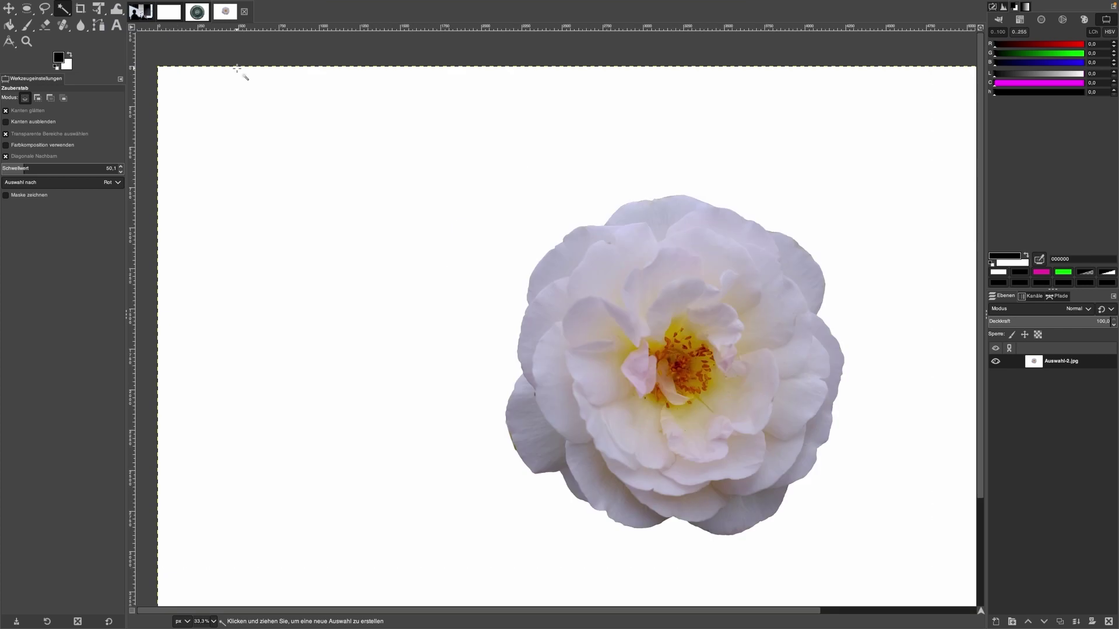
pyautogui.hscroll(3, 335, 165)
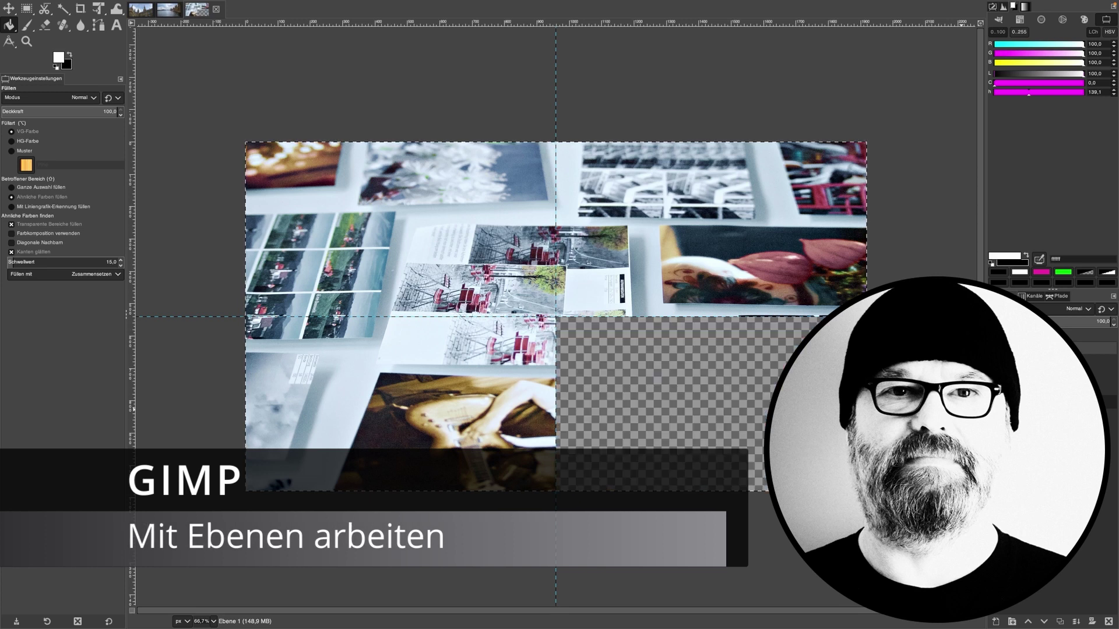
# Step: Toggle visibility of Ebene 1–4 and Hintergrund, ending with only Ebene 3 hidden
pyautogui.click(995, 374)
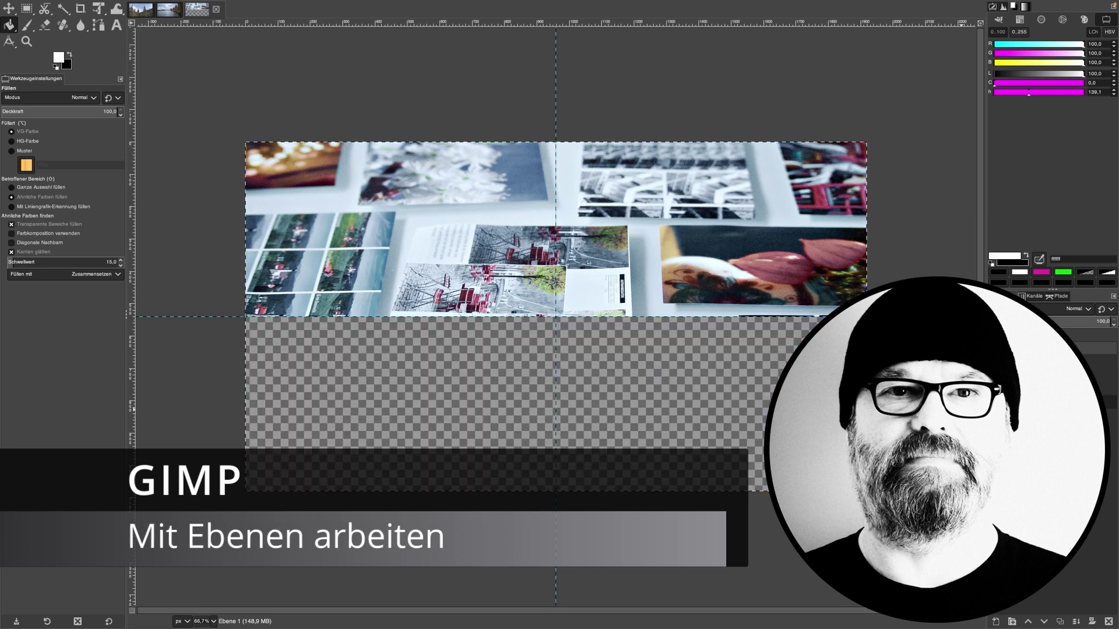
pyautogui.click(995, 387)
pyautogui.click(995, 360)
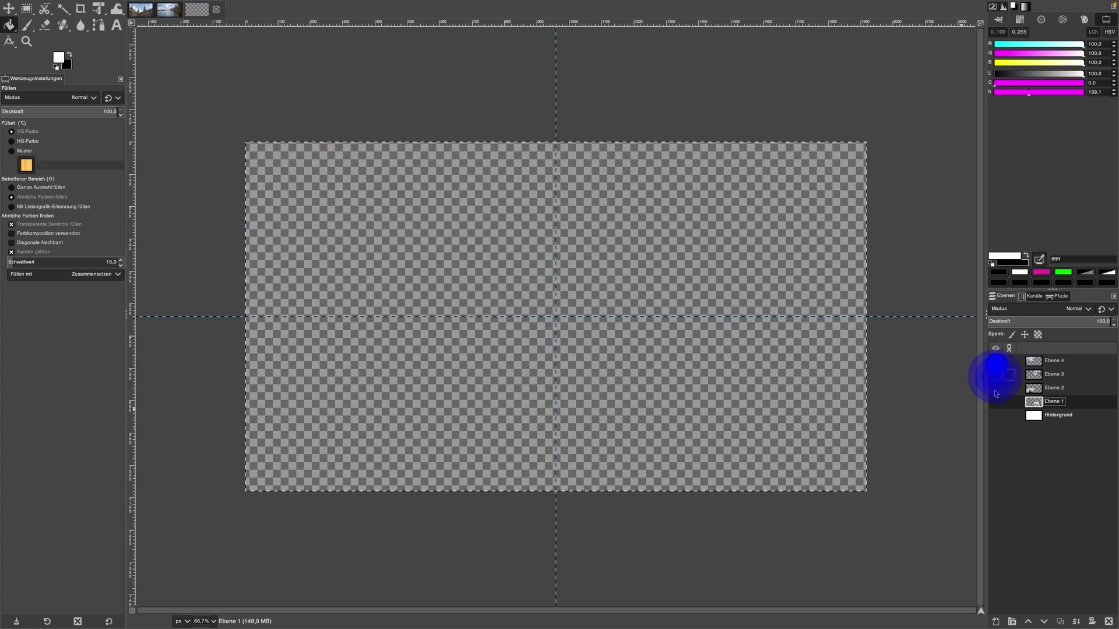
pyautogui.click(995, 415)
pyautogui.click(995, 415)
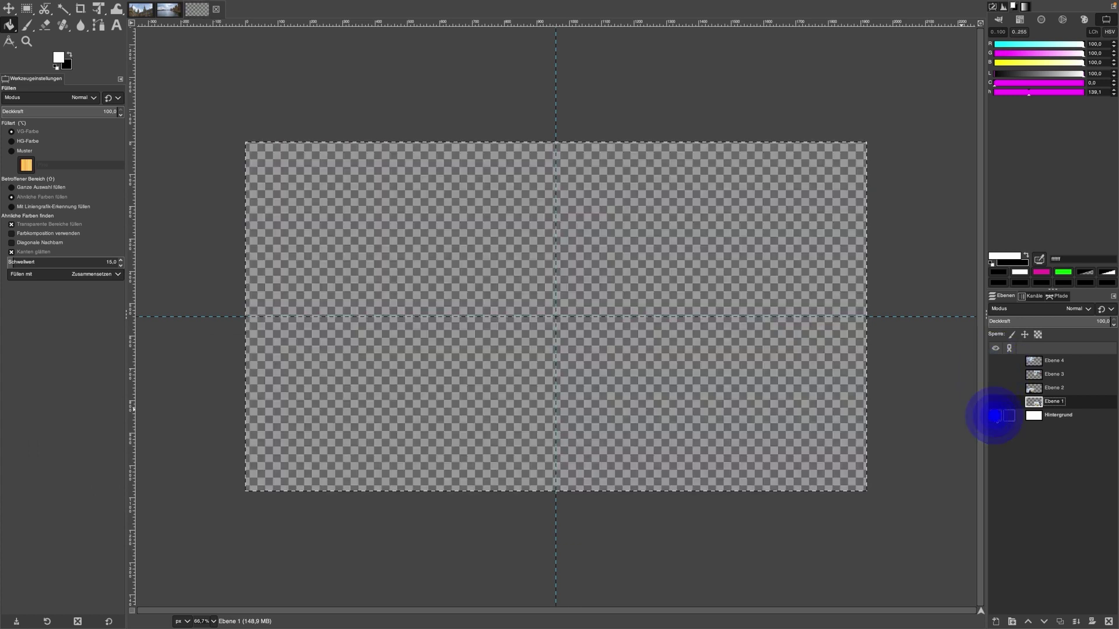
pyautogui.click(995, 402)
pyautogui.click(995, 388)
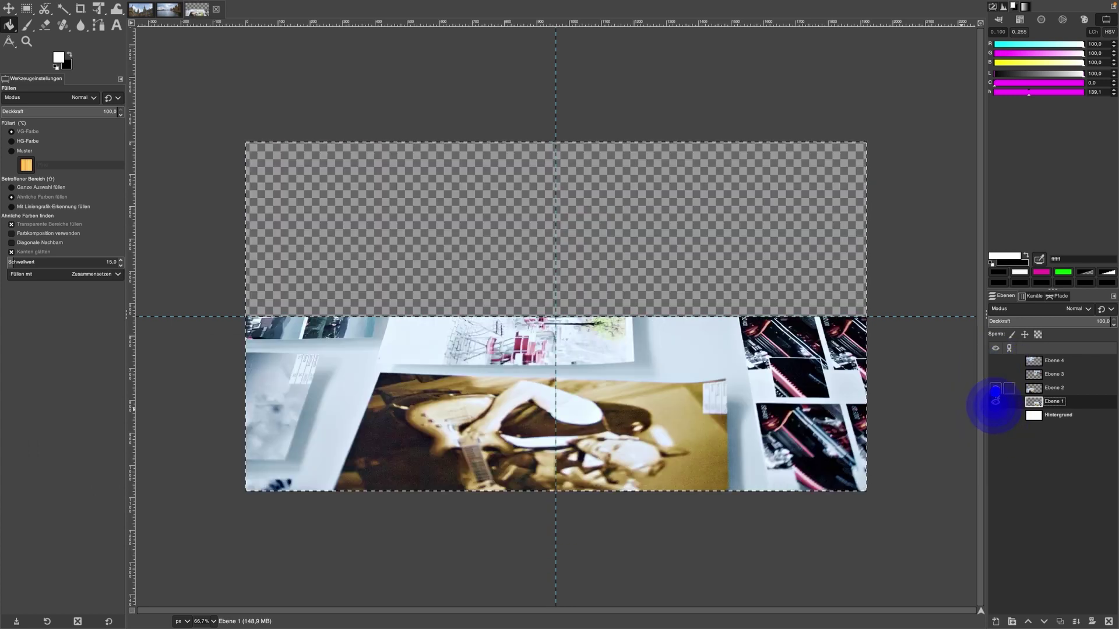
pyautogui.click(996, 374)
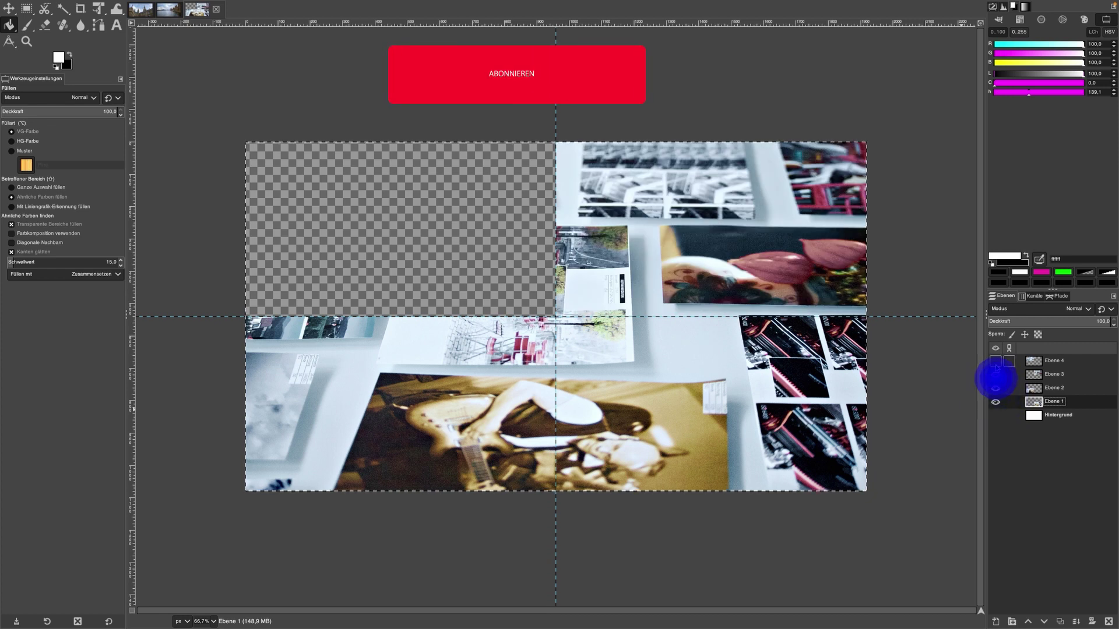
pyautogui.click(995, 361)
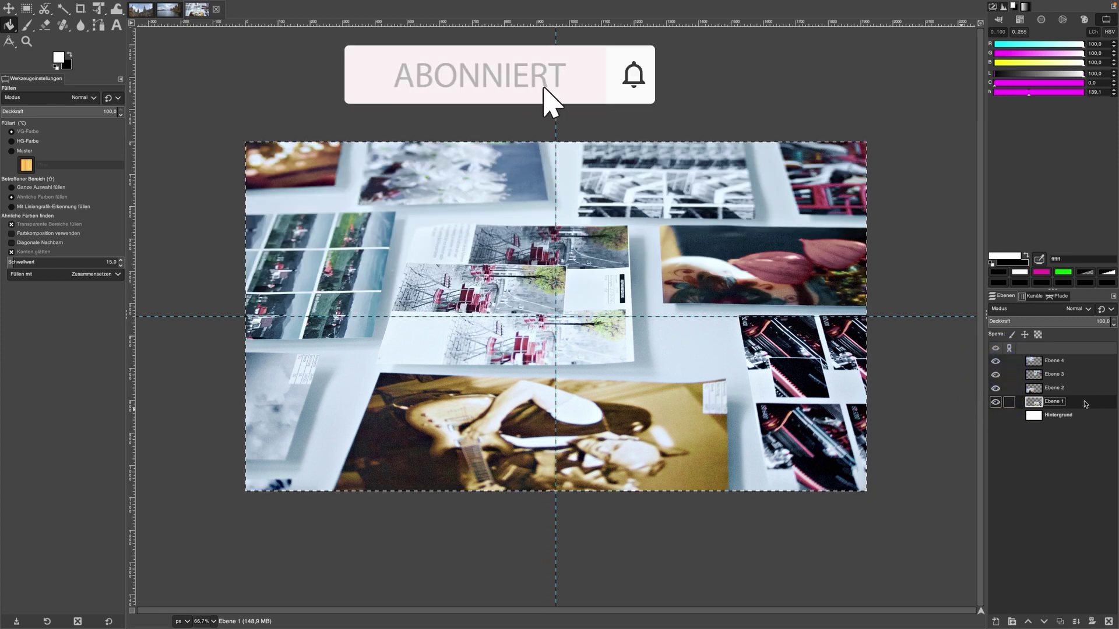
pyautogui.click(996, 387)
pyautogui.click(995, 387)
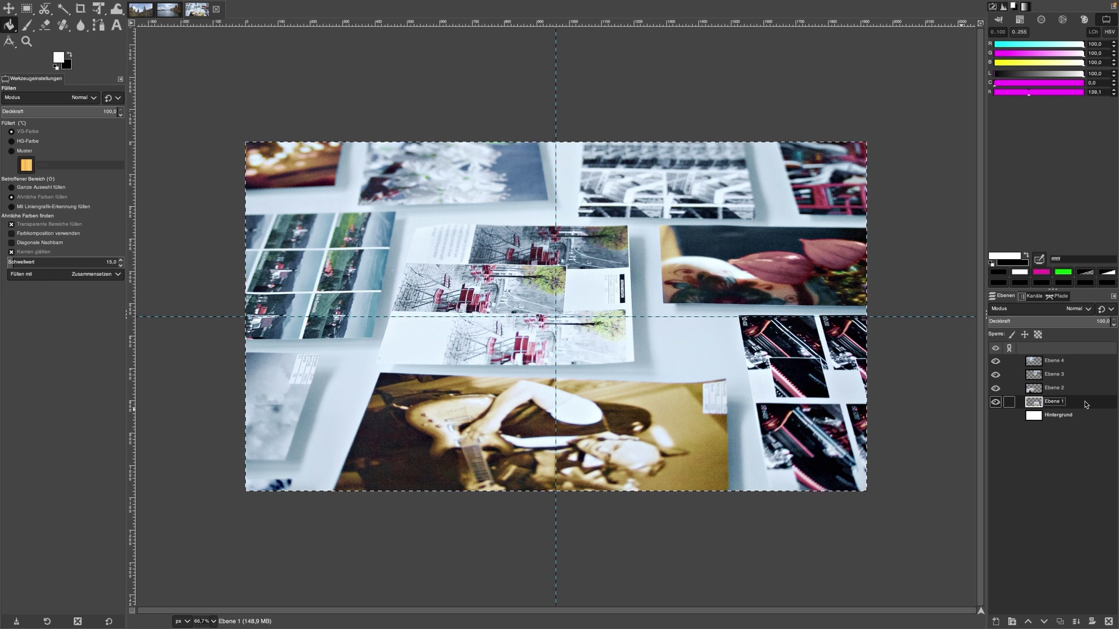
pyautogui.click(995, 374)
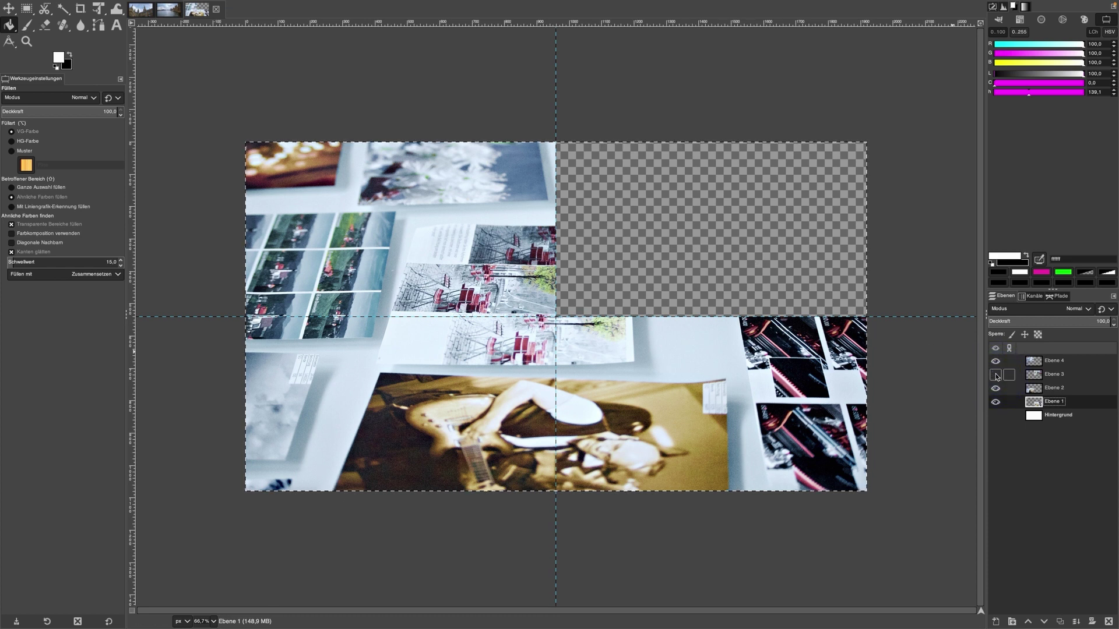
# Step: Toggle Hintergrund and Ebene 3 visibility on and off to compare the quadrants
pyautogui.click(996, 416)
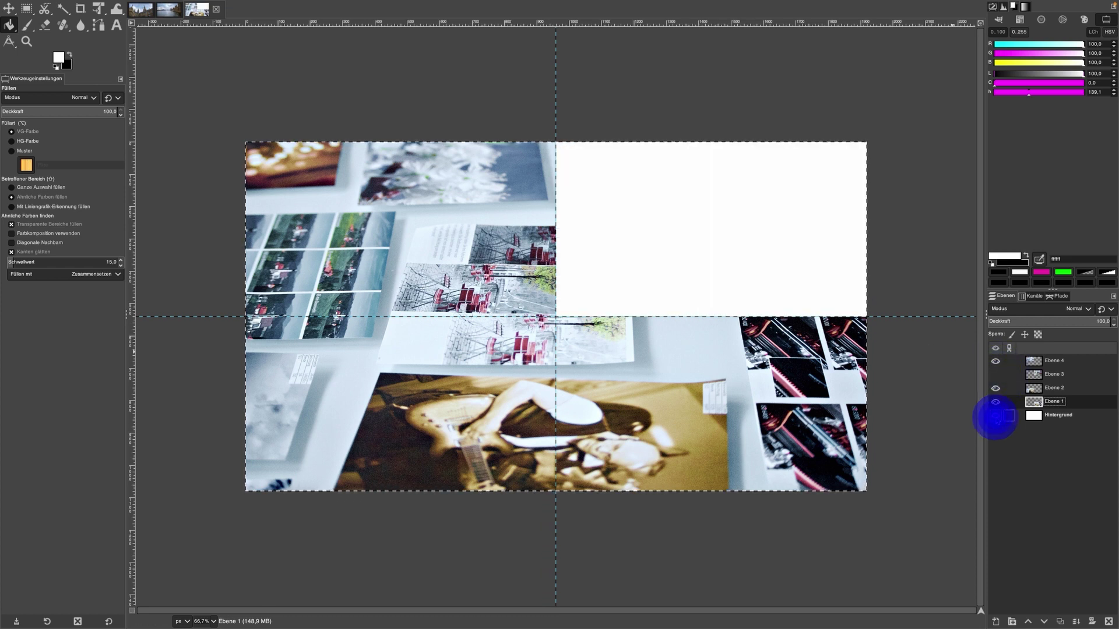
pyautogui.click(995, 416)
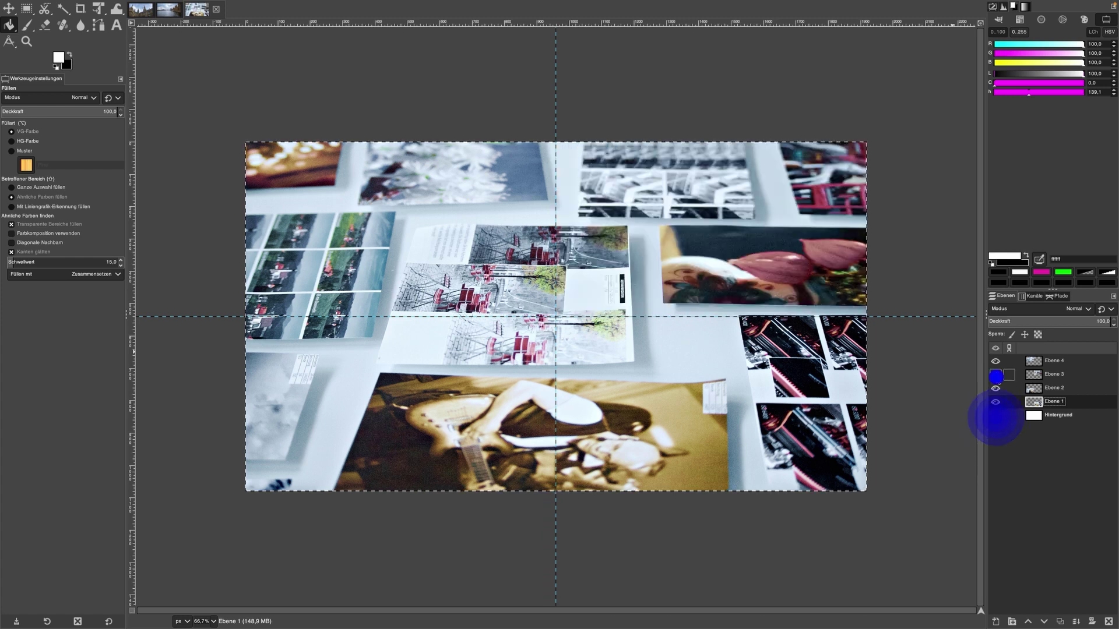
pyautogui.click(995, 374)
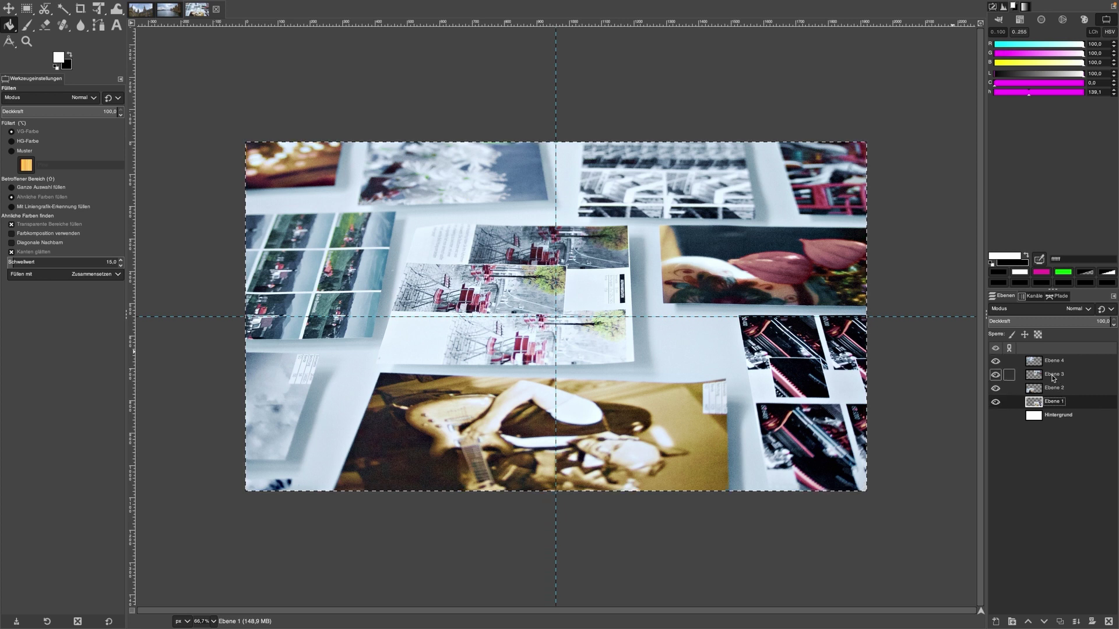
pyautogui.click(996, 377)
pyautogui.click(995, 376)
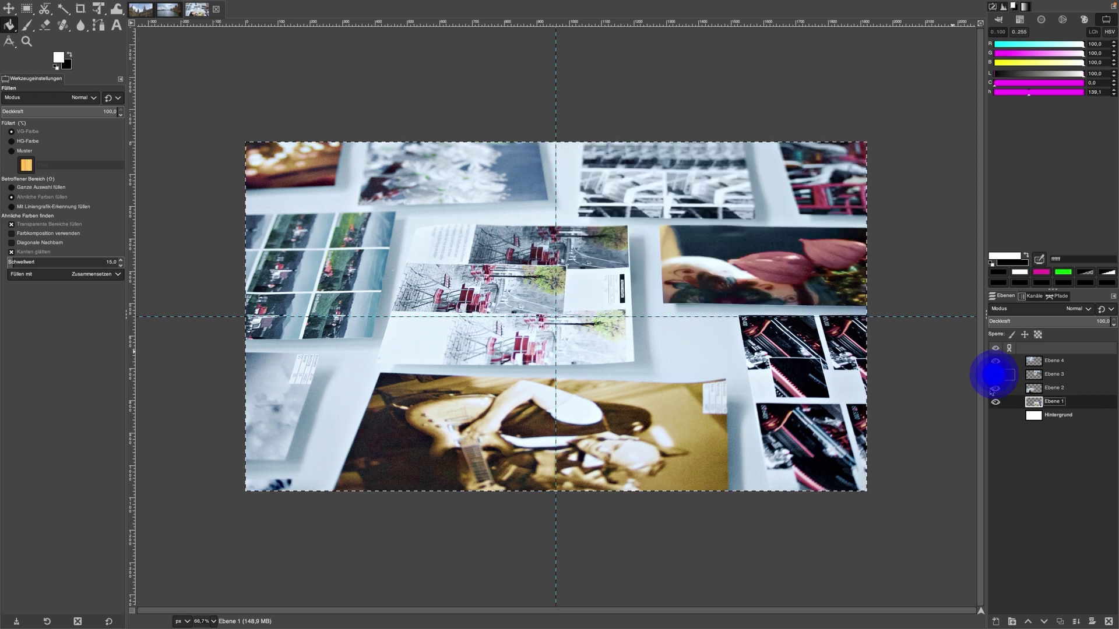
pyautogui.click(994, 390)
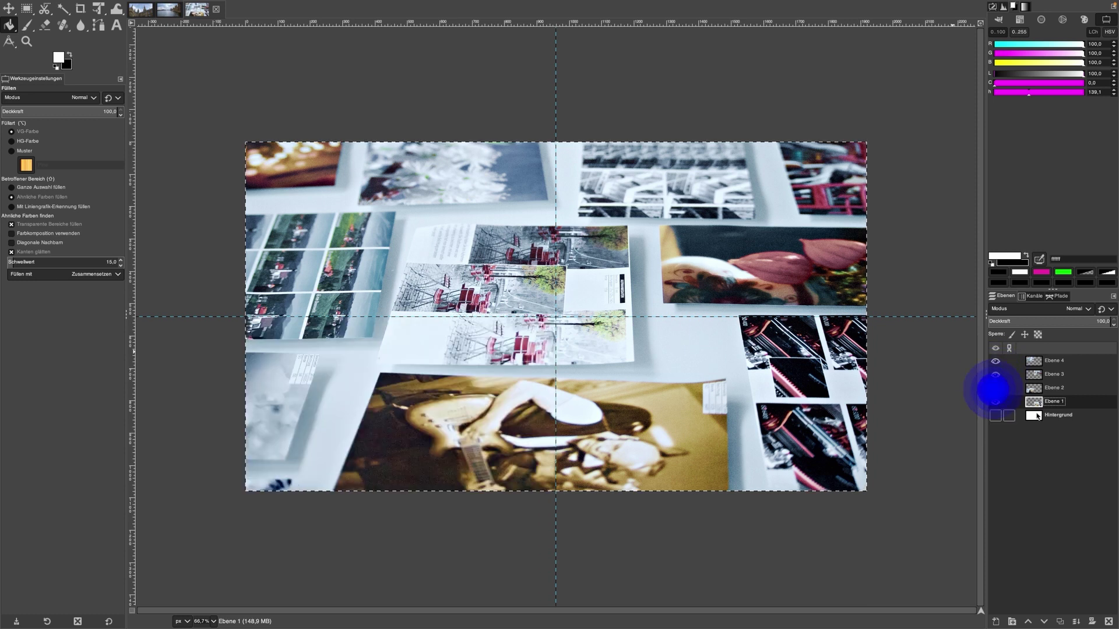
# Step: Leave Ebene 4 and Ebene 1 hidden with Ebene 2 and 3 showing, and select Hintergrund
pyautogui.click(996, 389)
pyautogui.click(995, 375)
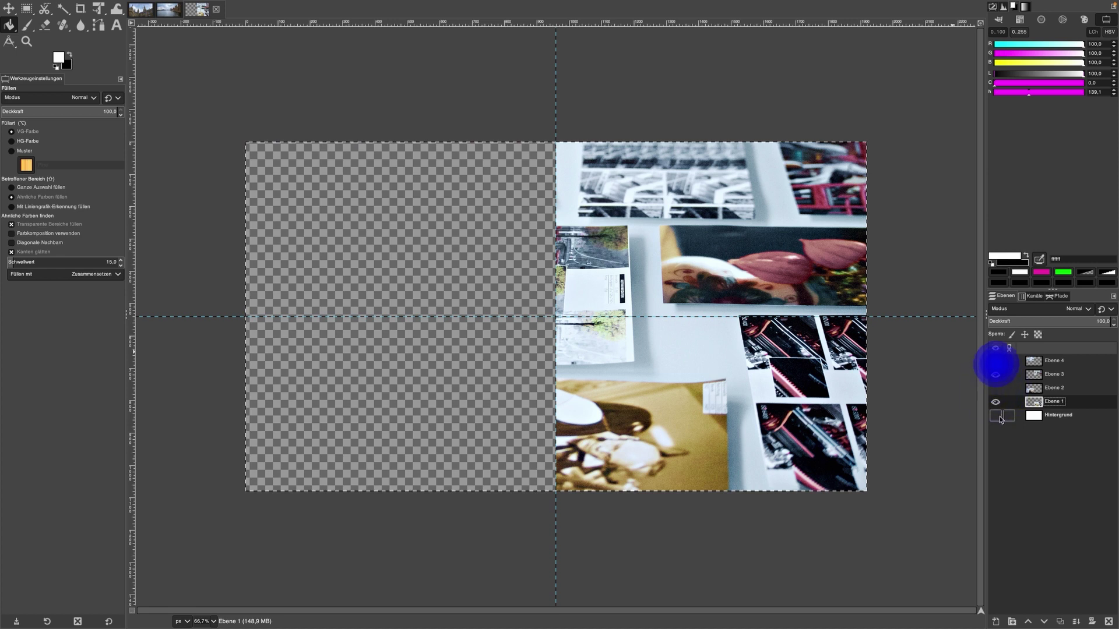
pyautogui.click(996, 415)
pyautogui.click(997, 414)
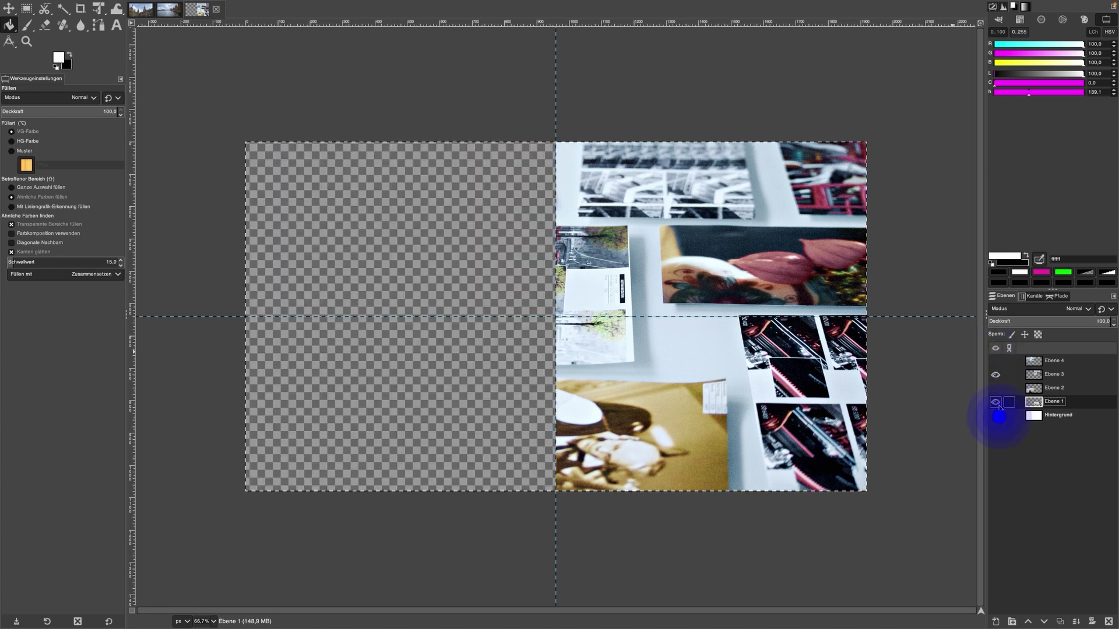
pyautogui.click(995, 388)
pyautogui.click(995, 415)
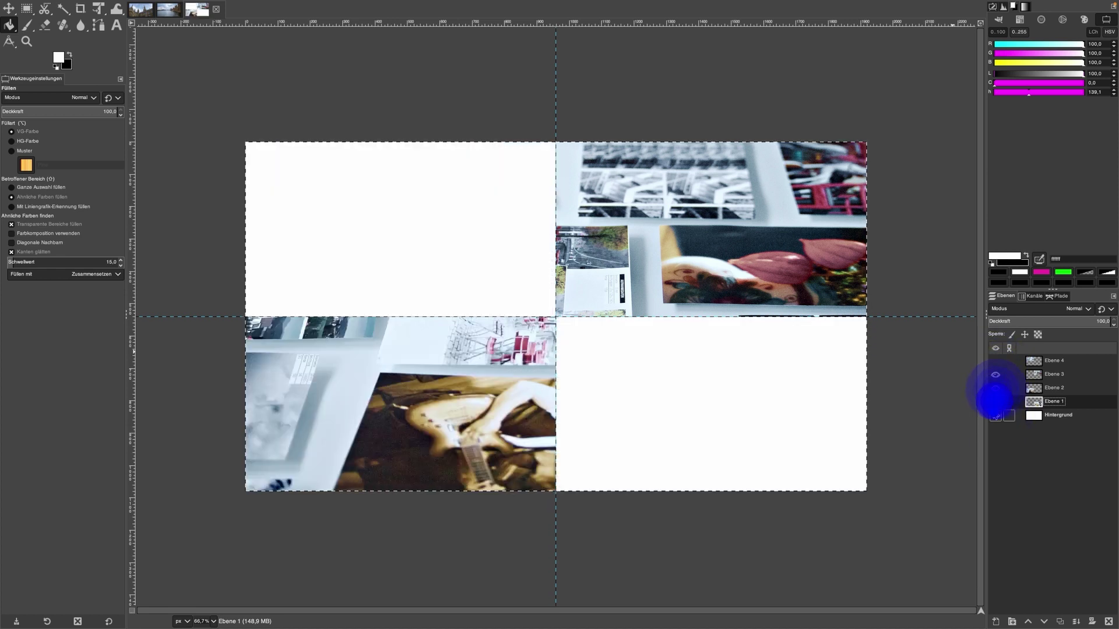
pyautogui.click(996, 415)
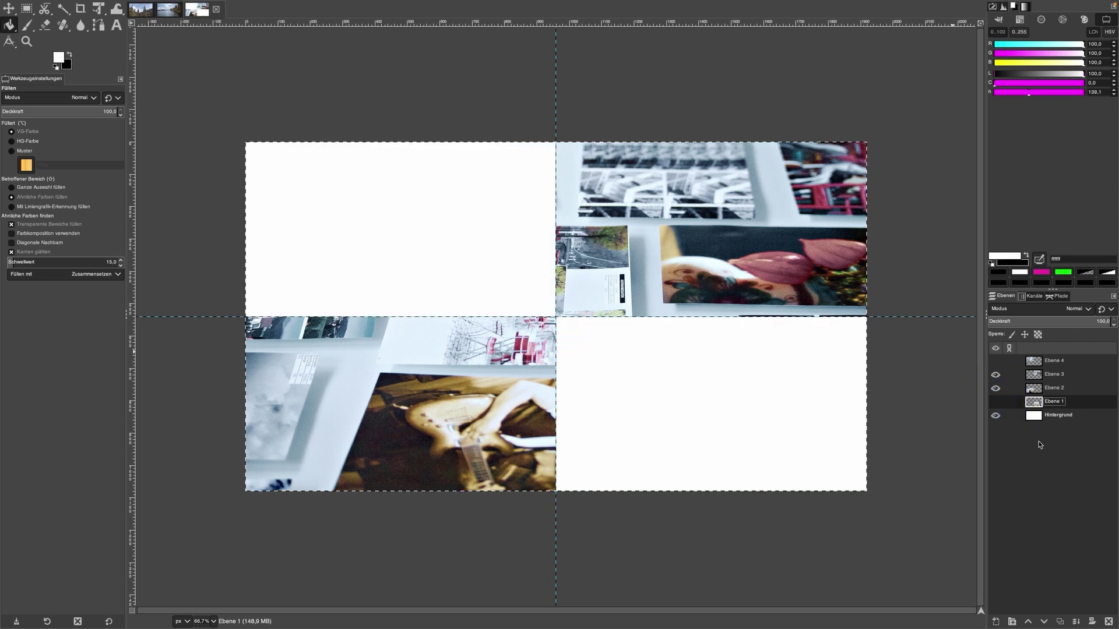
pyautogui.click(1094, 415)
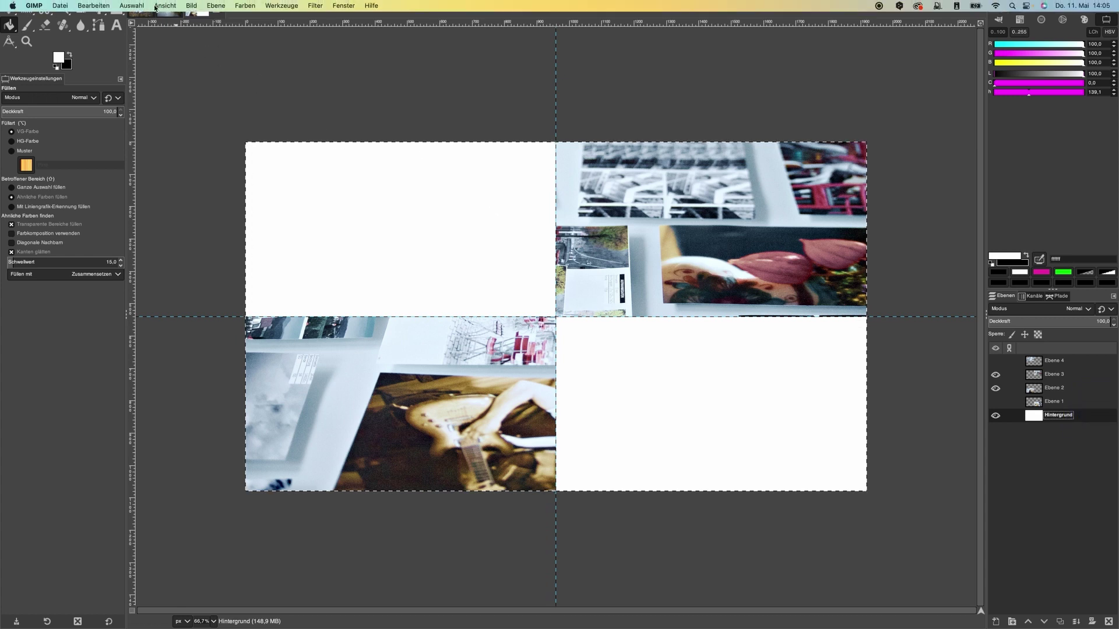
# Step: Add an alpha channel to Hintergrund and cut its white pixels away to transparency
pyautogui.click(139, 6)
pyautogui.click(138, 6)
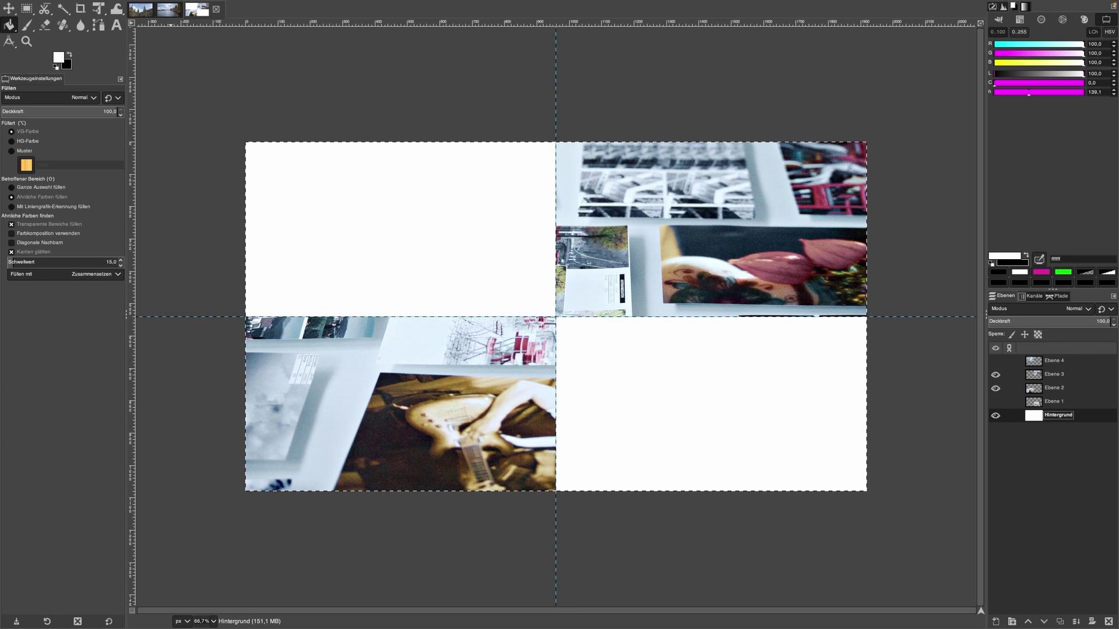
pyautogui.click(211, 7)
pyautogui.moveTo(229, 105)
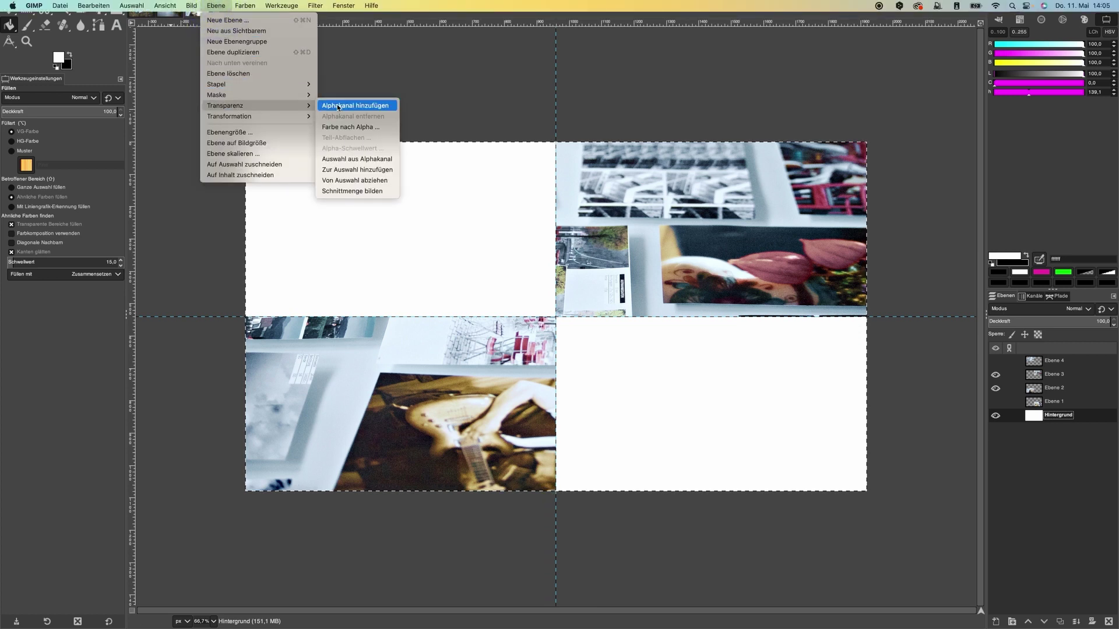
pyautogui.click(338, 106)
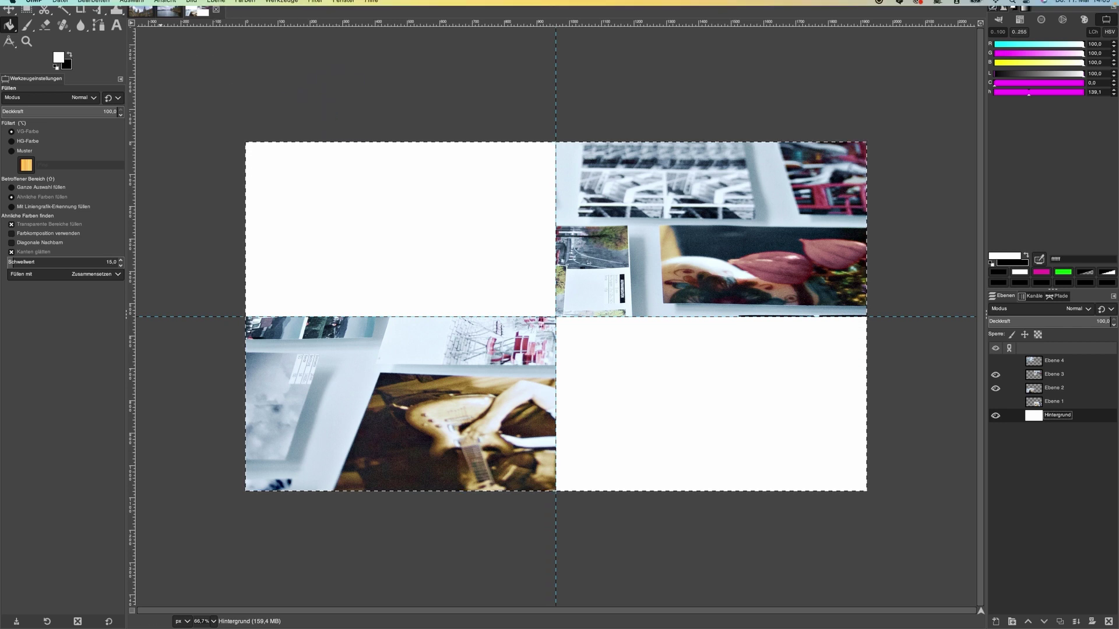
pyautogui.moveTo(123, 3)
pyautogui.click(98, 7)
pyautogui.click(95, 53)
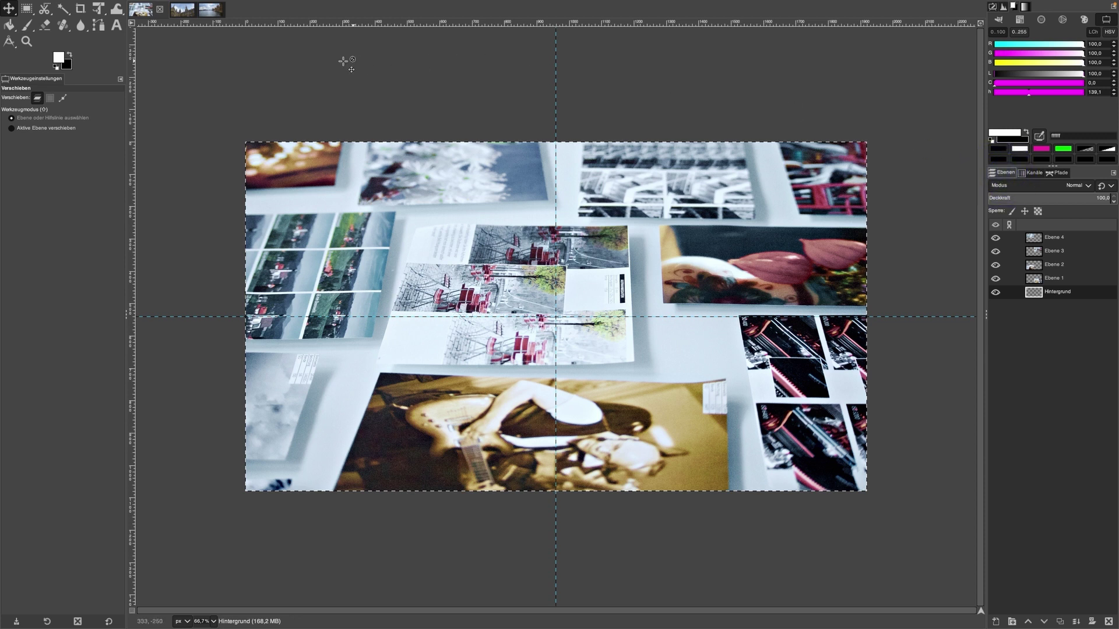
# Step: Keep the river layer at Normal mode, then display the Parliament photo Ebenen-1.jpg
pyautogui.click(214, 12)
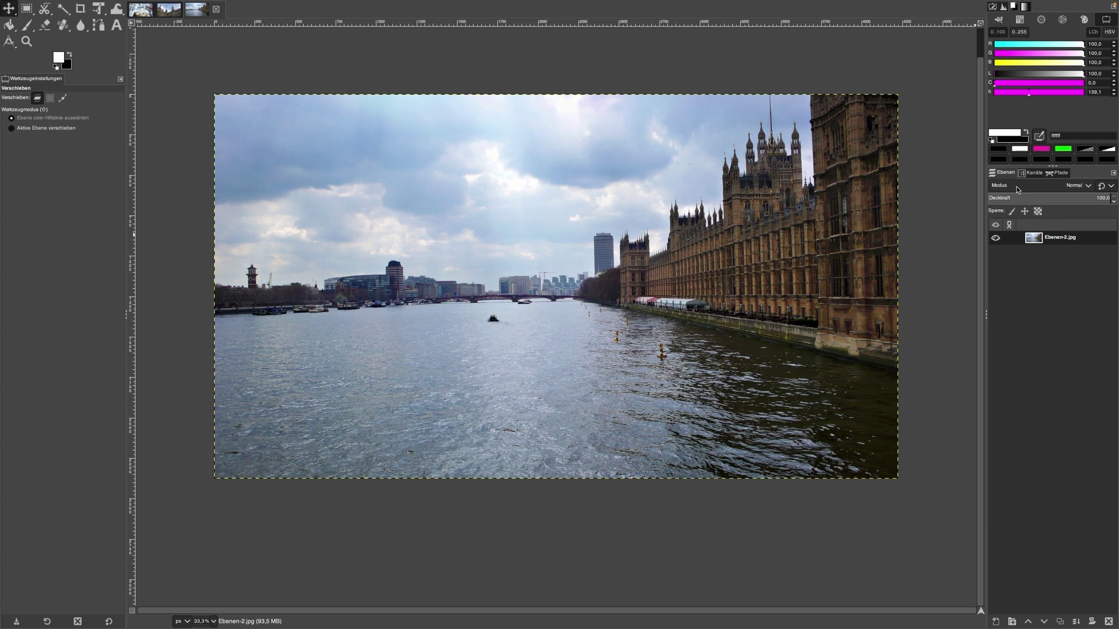
pyautogui.click(1016, 186)
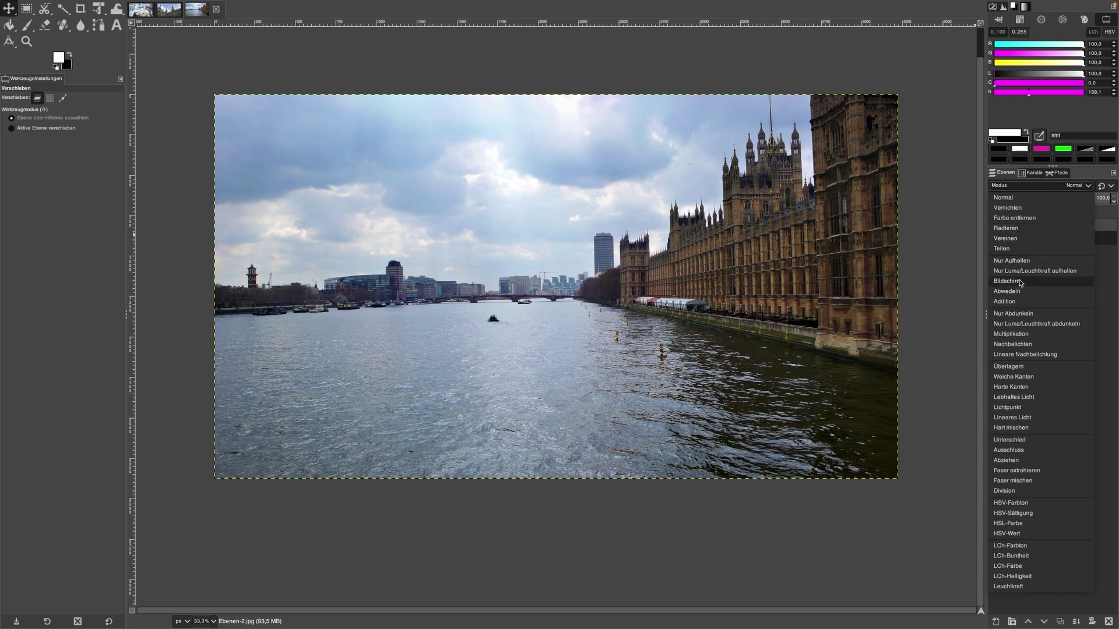
pyautogui.click(1015, 190)
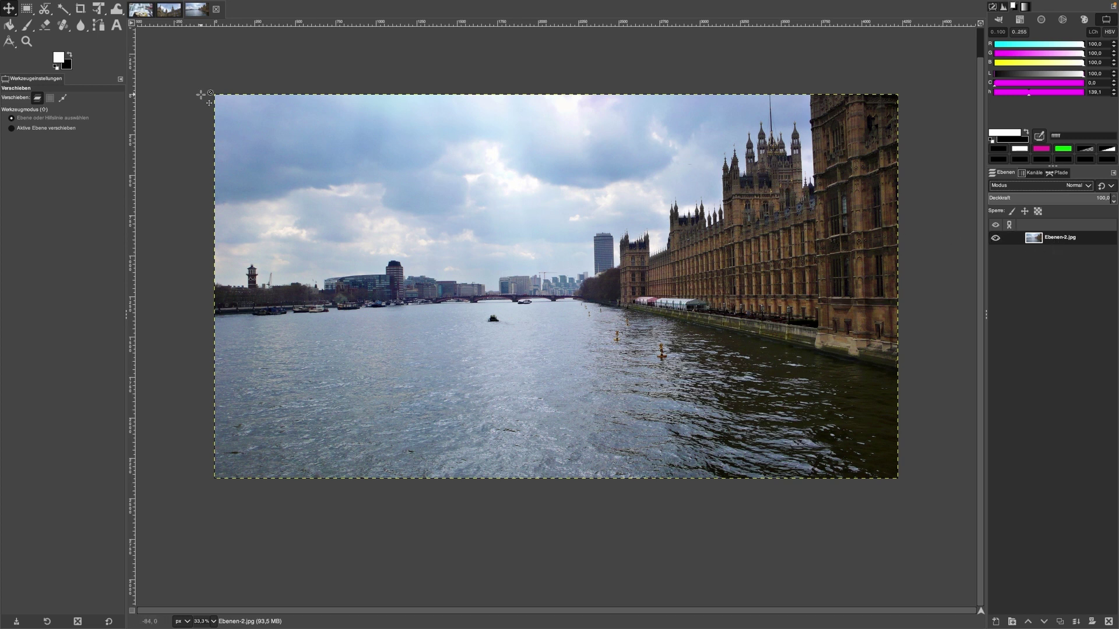
pyautogui.moveTo(167, 13); pyautogui.dragTo(181, 46)
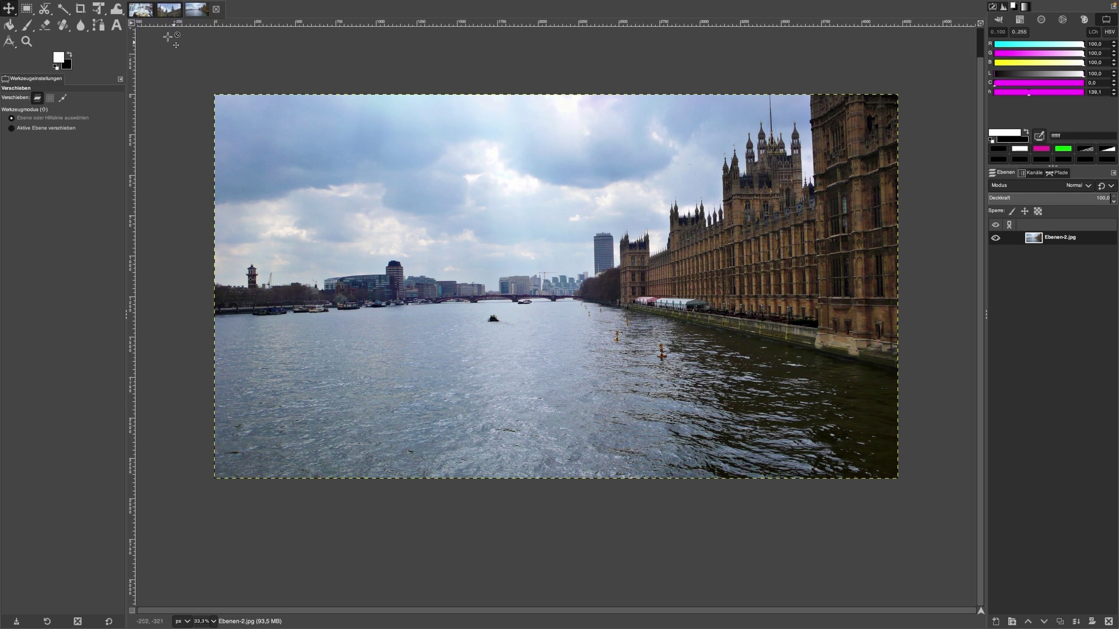
pyautogui.click(166, 11)
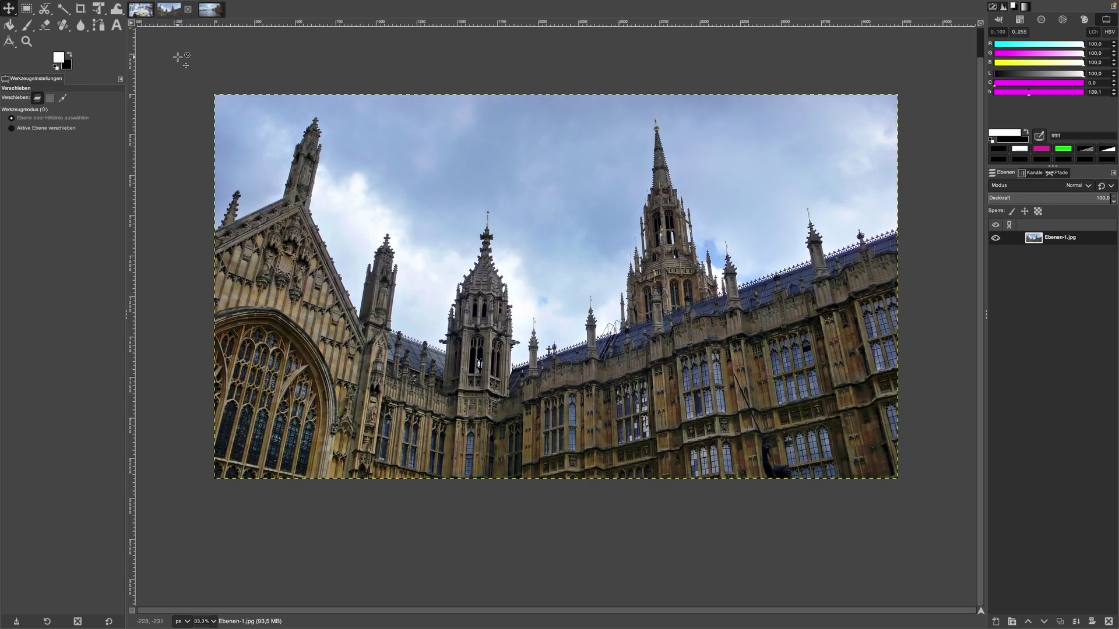
# Step: Copy the Parliament photo and paste it into the river image as layer Ebenen-1.jpg-Kopie
pyautogui.click(101, 6)
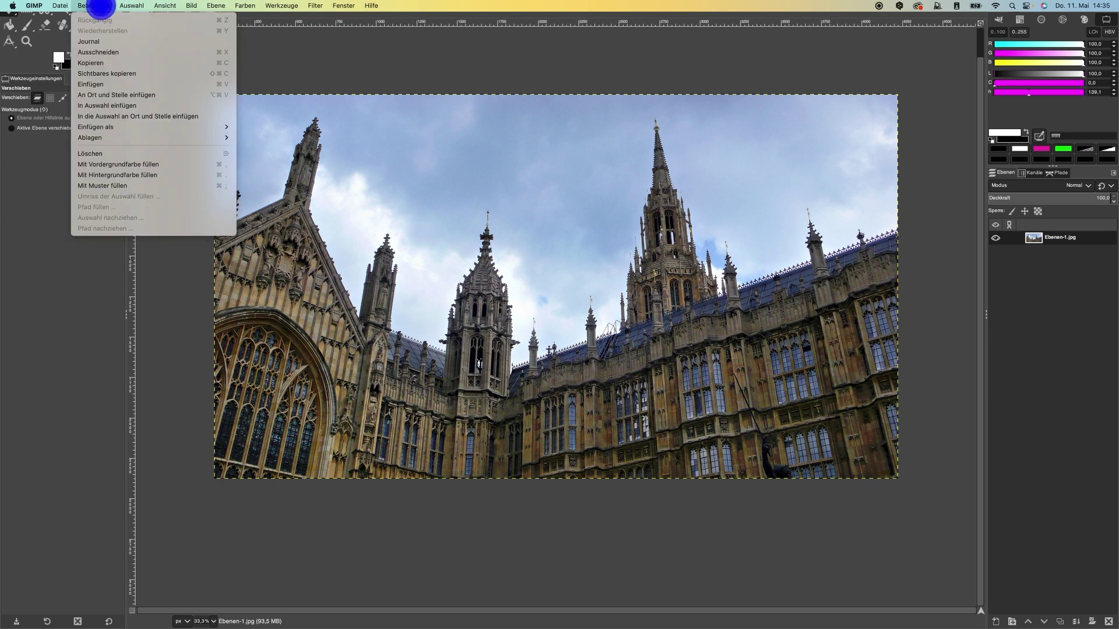
pyautogui.click(97, 62)
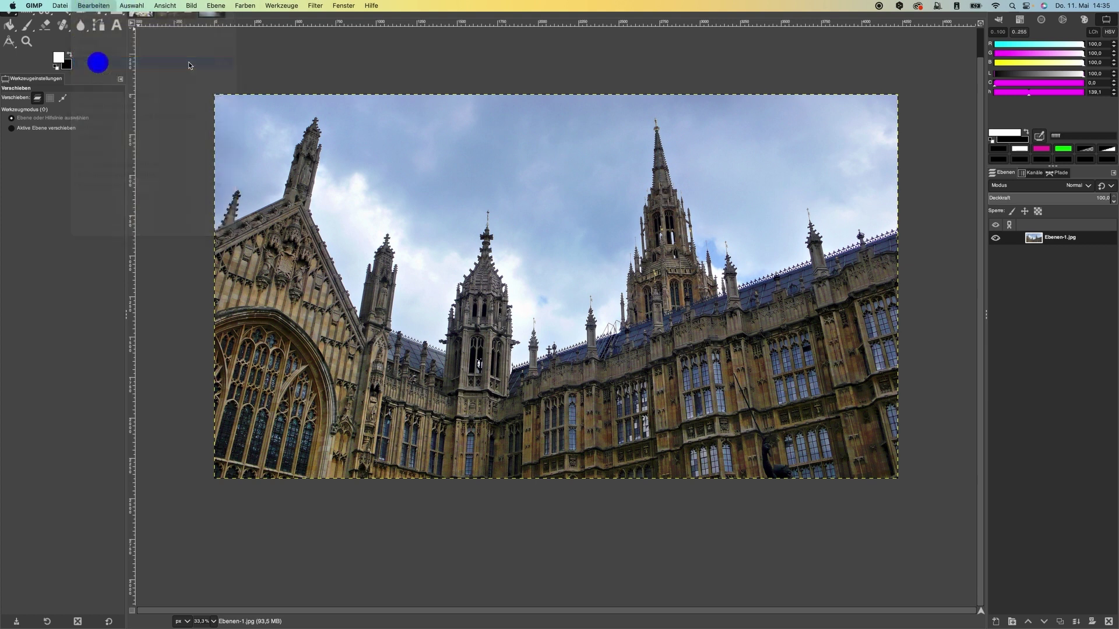
pyautogui.click(101, 5)
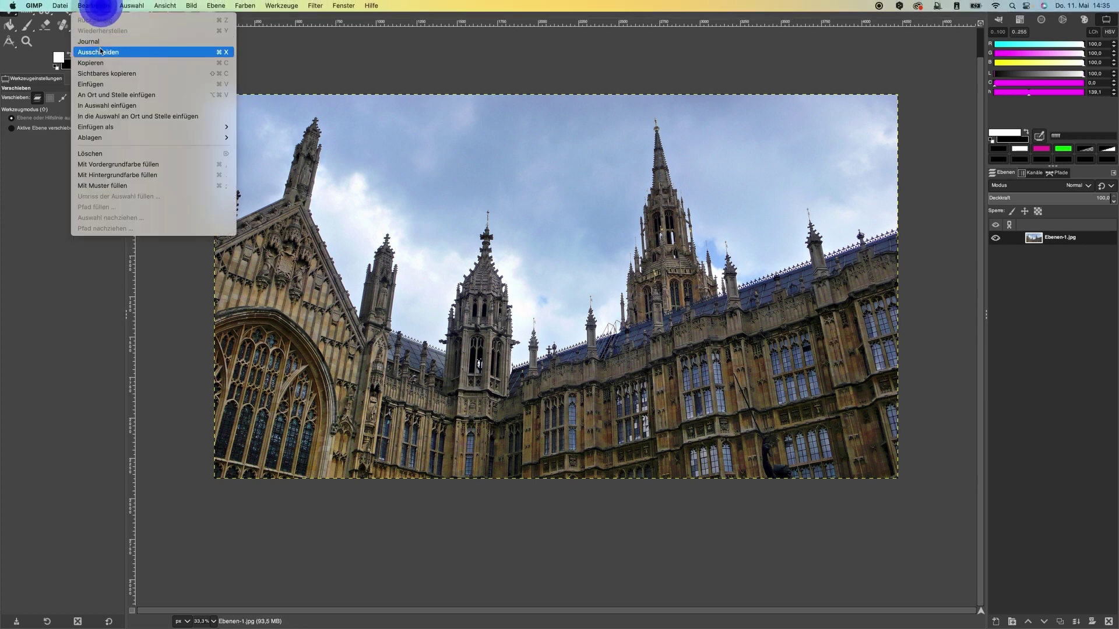
pyautogui.click(141, 63)
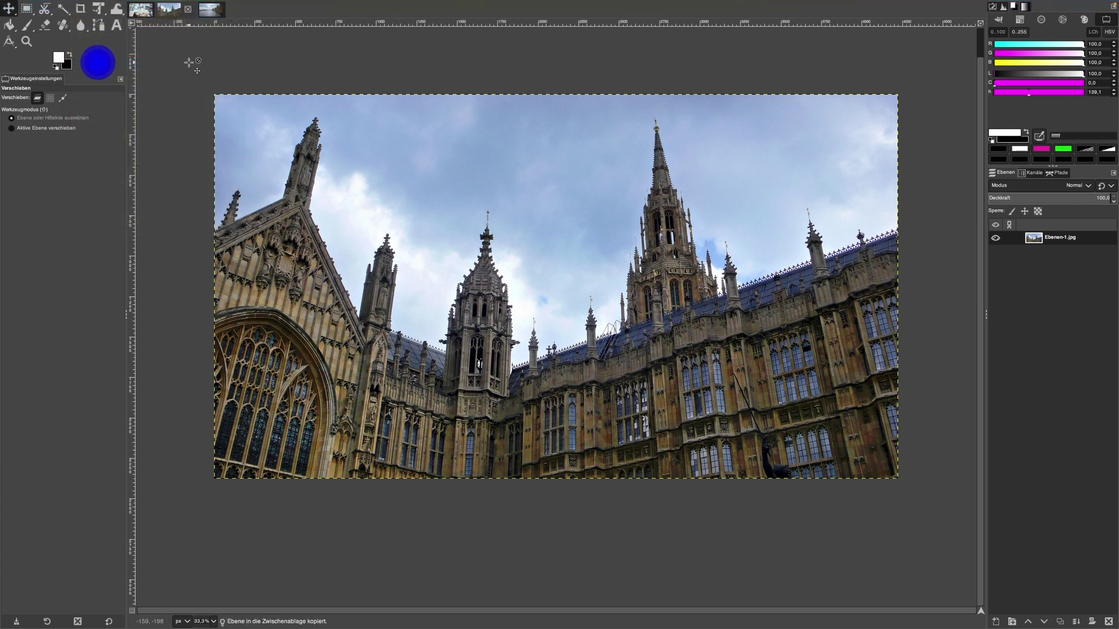
pyautogui.click(211, 9)
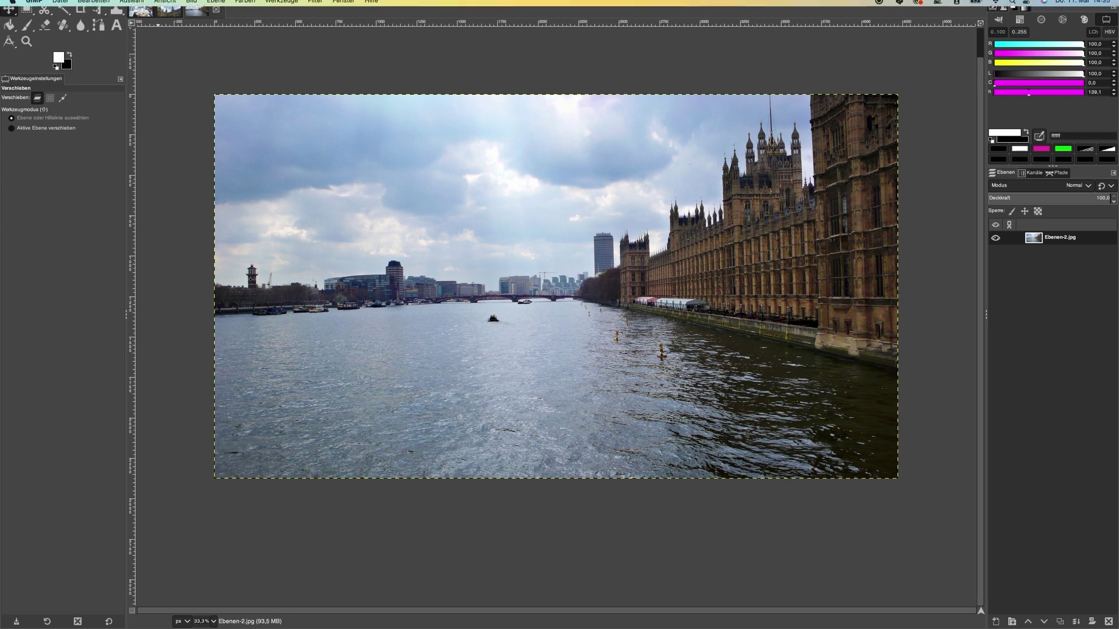
pyautogui.click(97, 6)
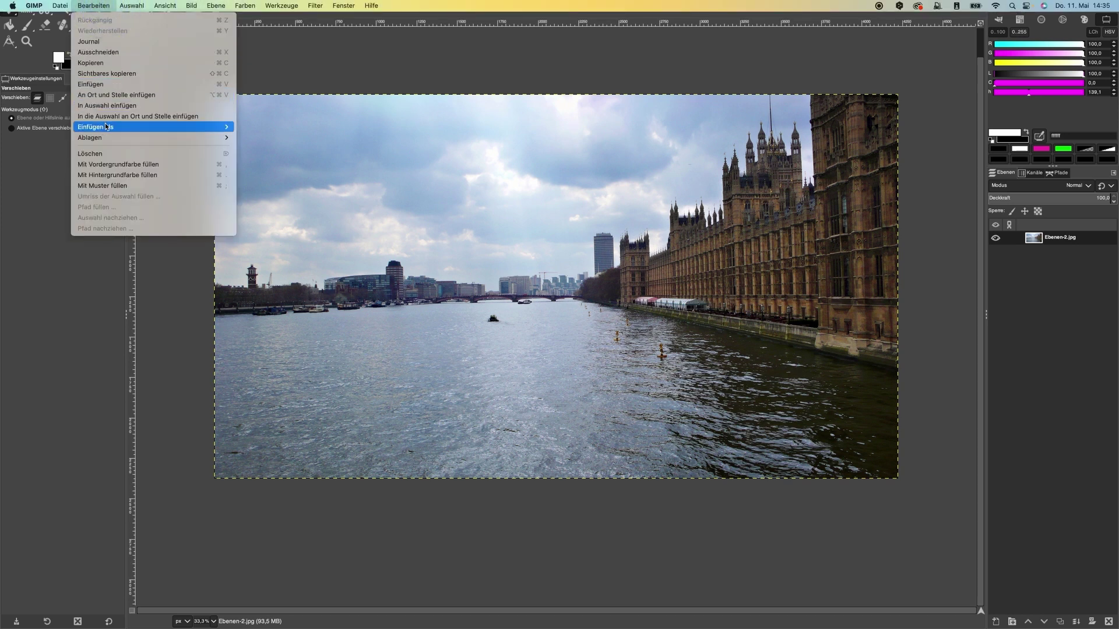
pyautogui.click(249, 127)
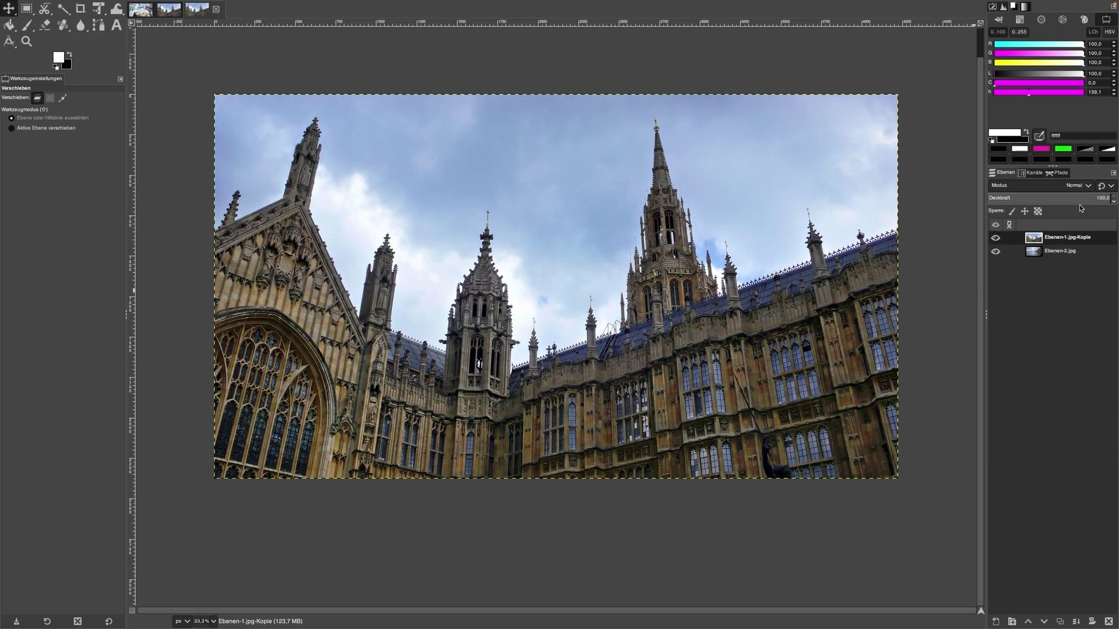
pyautogui.click(1067, 187)
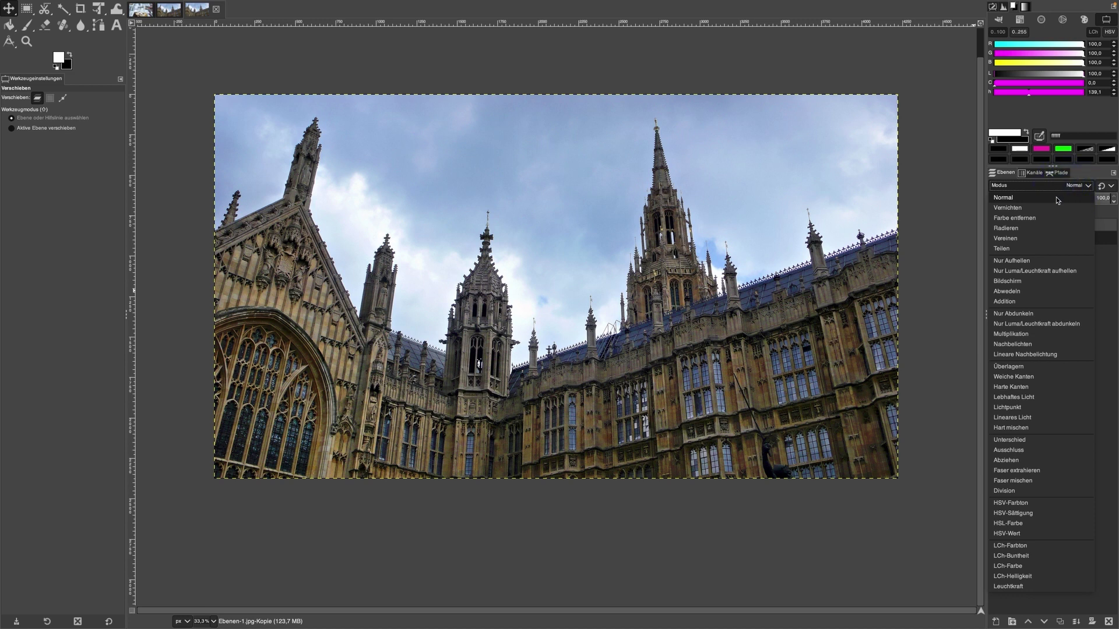
# Step: Lower the pasted layer's opacity to about 51,6, keeping Normal mode
pyautogui.click(1054, 187)
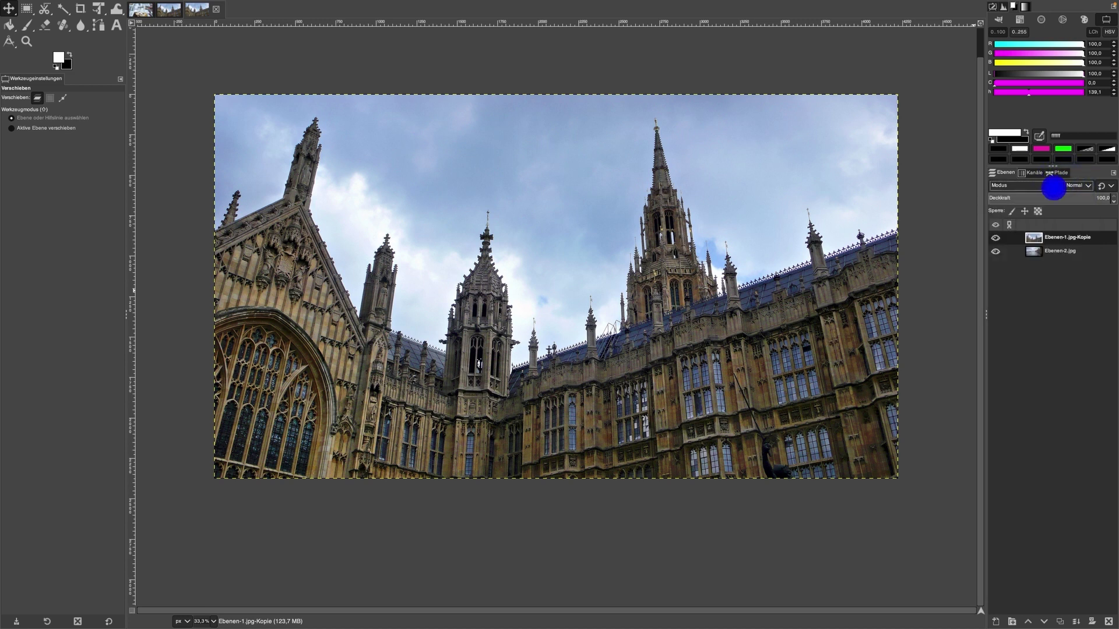
pyautogui.click(1105, 200)
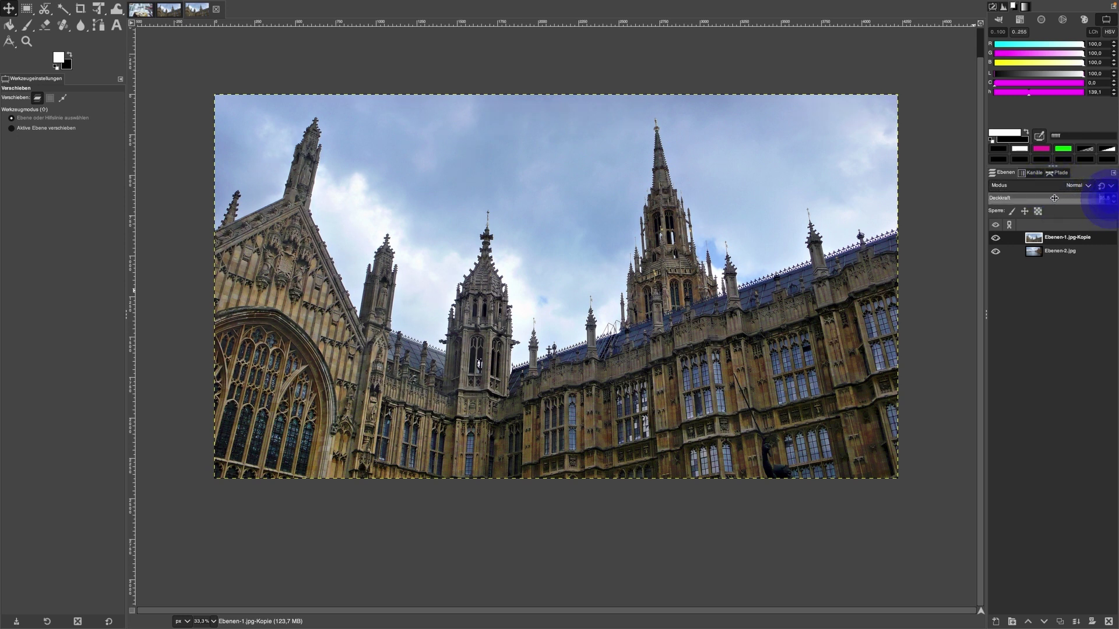
pyautogui.moveTo(1072, 198); pyautogui.dragTo(1031, 198)
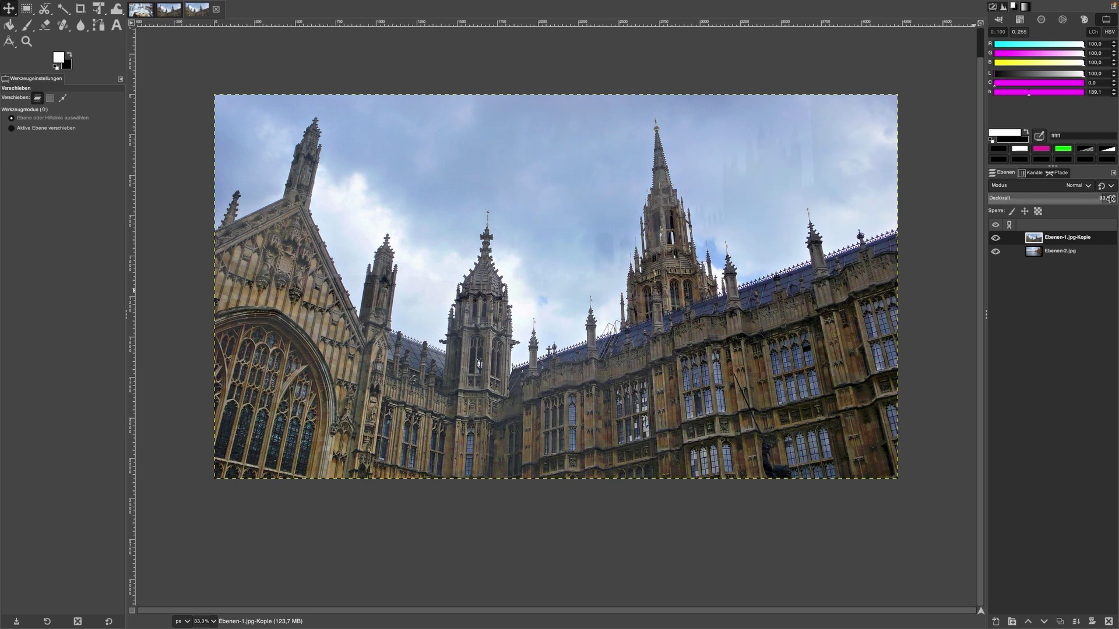
pyautogui.click(1051, 197)
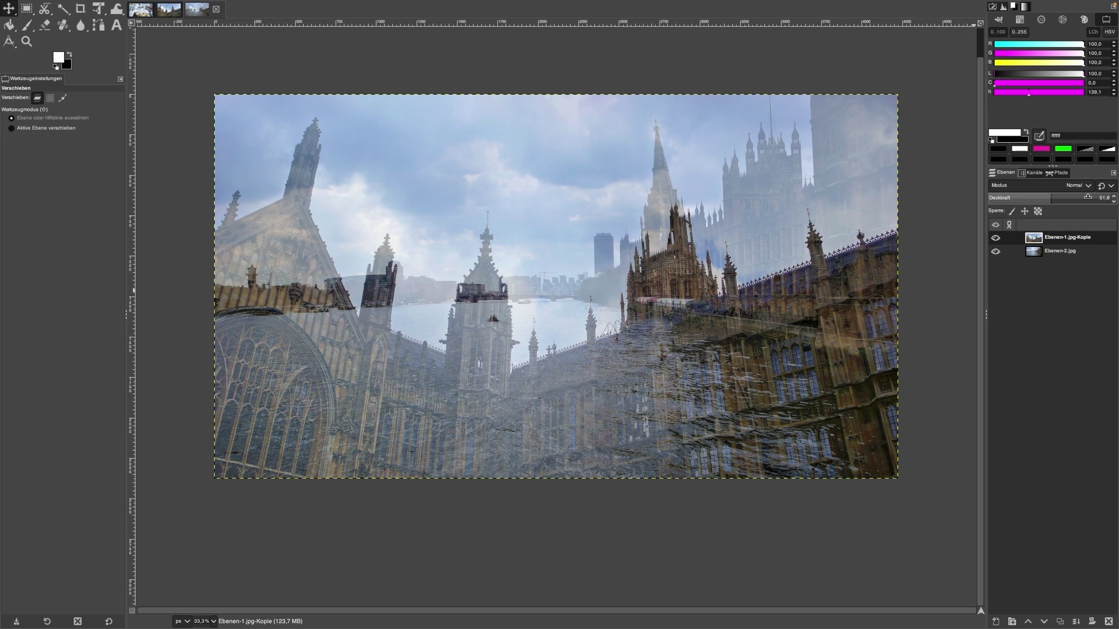
# Step: Set the pasted layer to Vernichten mode at 73,4 opacity and hide Ebenen-2.jpg
pyautogui.click(1055, 186)
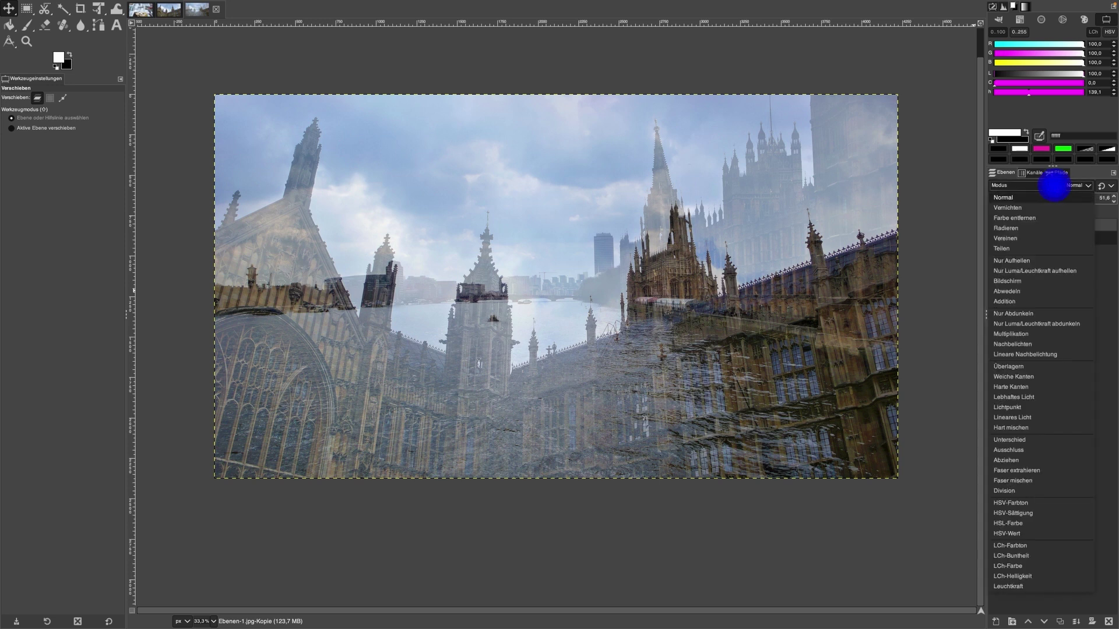
pyautogui.click(1030, 209)
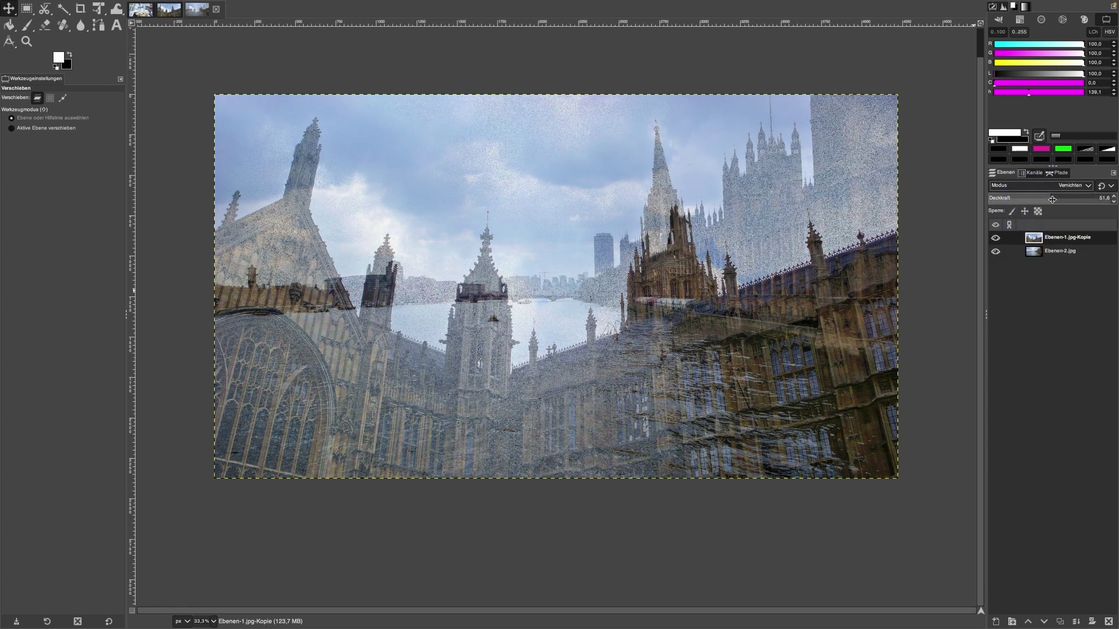
pyautogui.click(1075, 200)
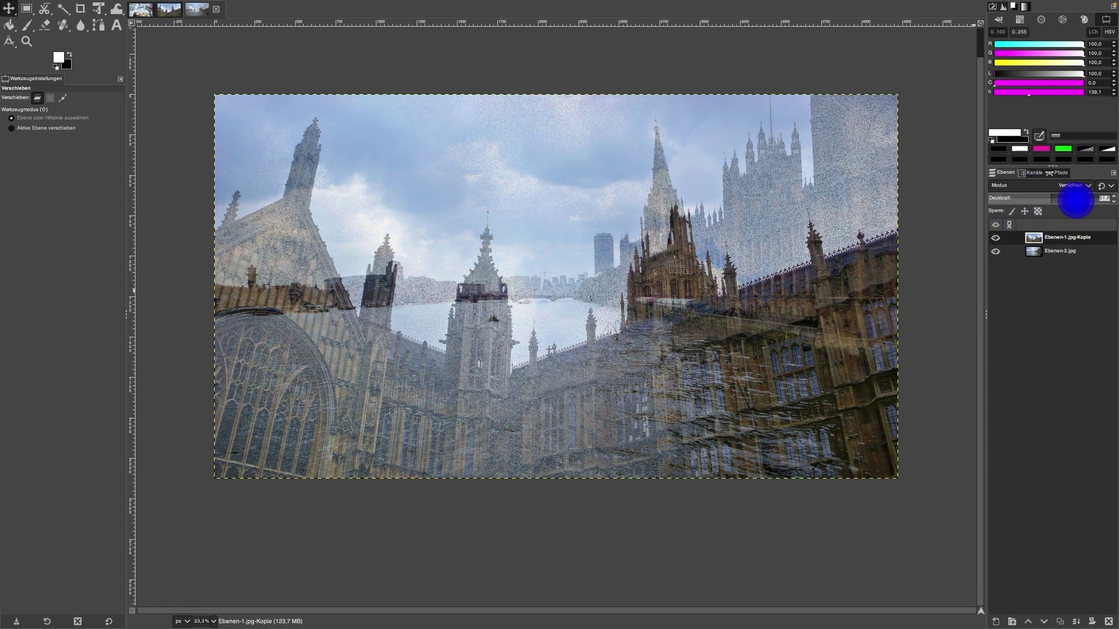
pyautogui.moveTo(1052, 200); pyautogui.dragTo(1067, 200)
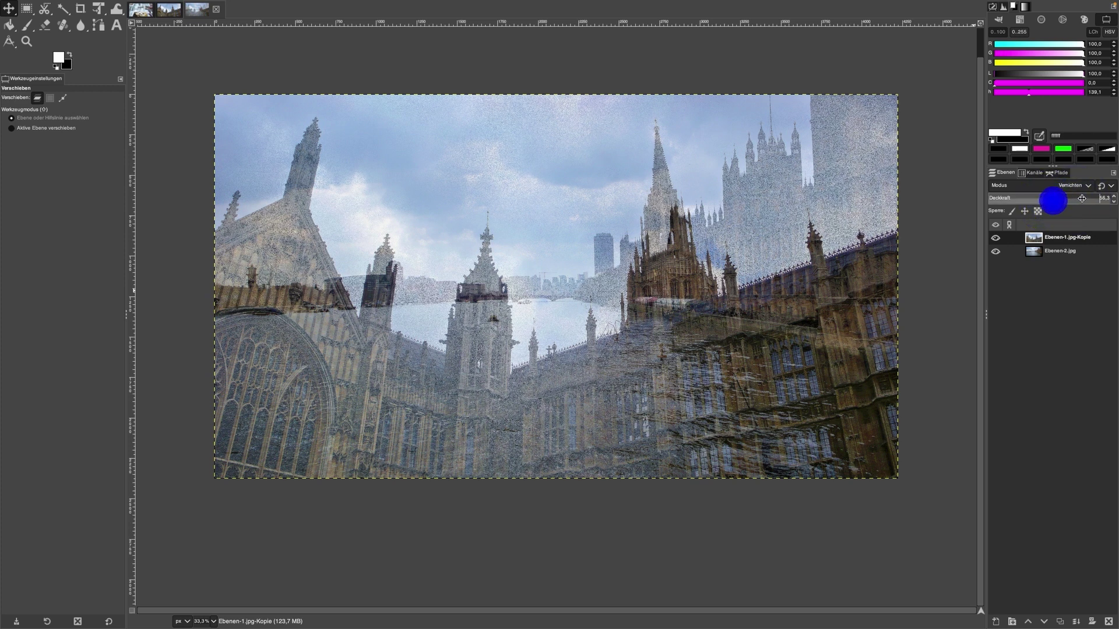
pyautogui.moveTo(1081, 199); pyautogui.dragTo(1061, 196)
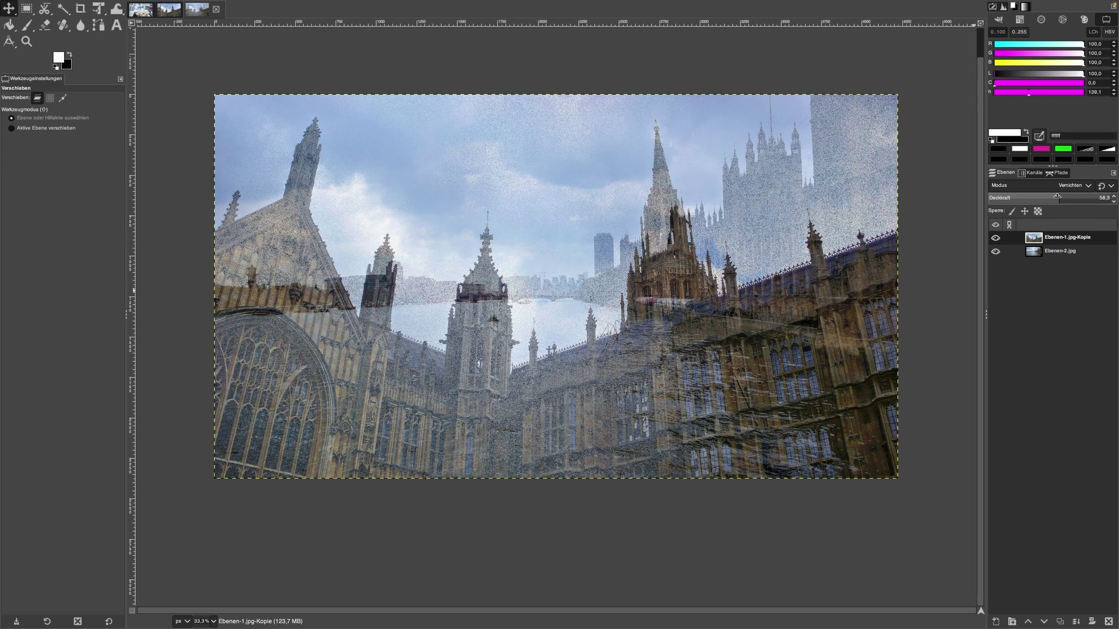
pyautogui.moveTo(1057, 198); pyautogui.dragTo(1075, 198)
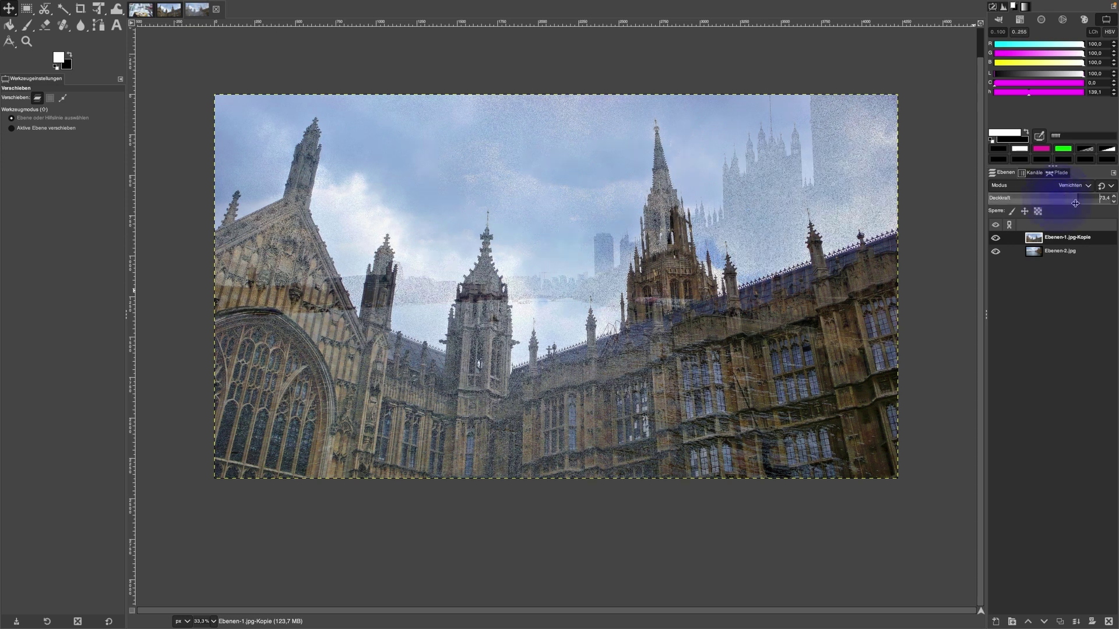
pyautogui.click(997, 252)
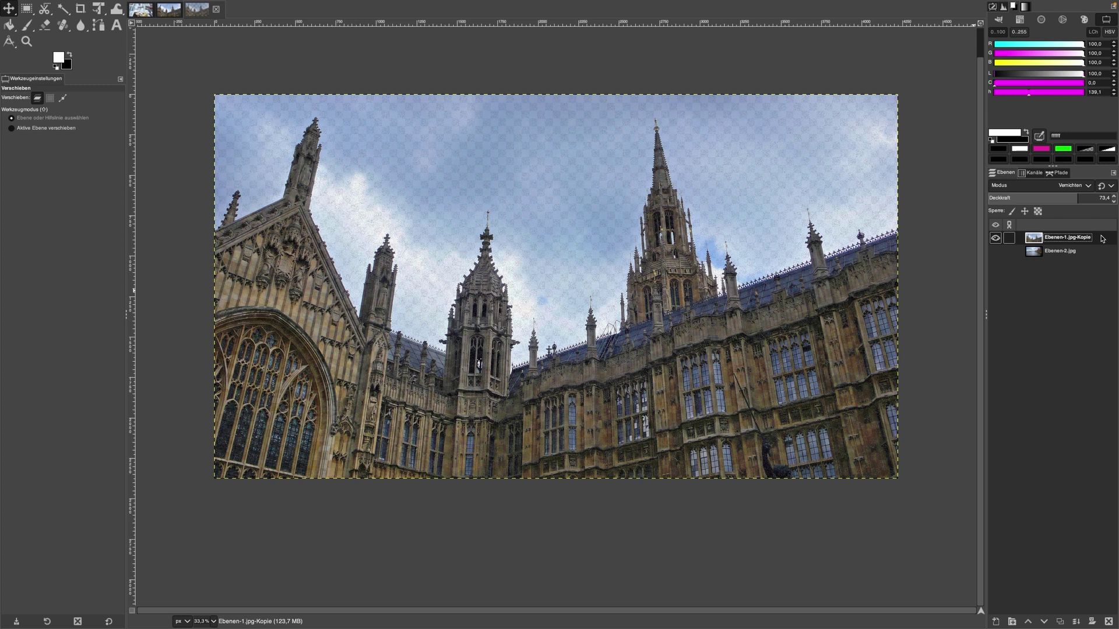
pyautogui.click(990, 253)
pyautogui.click(994, 252)
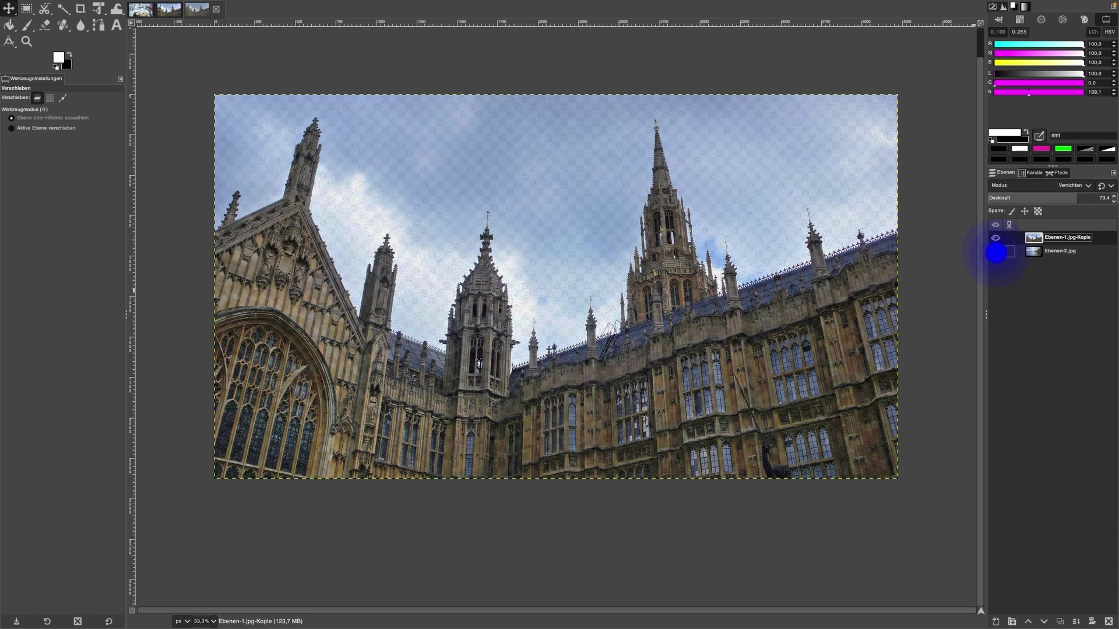